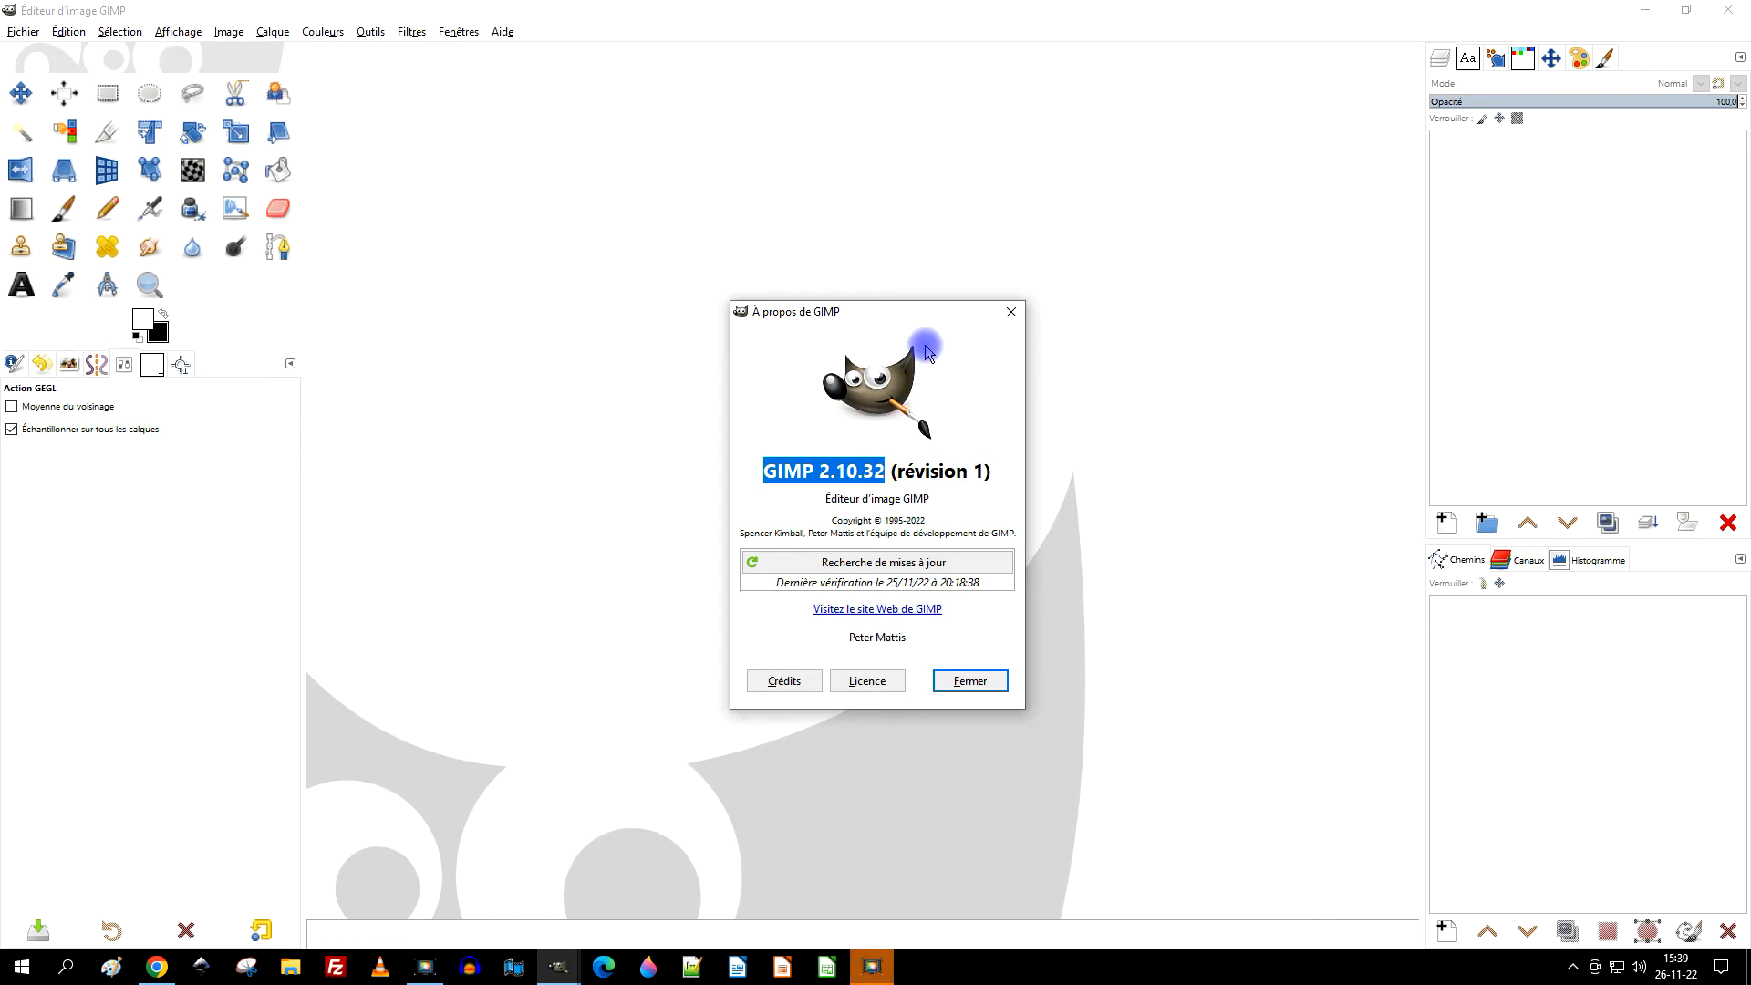
Step: Switch to Chrome and examine the forum post's scanned sketch, its threshold version and the official colouring example
left_click(944, 680)
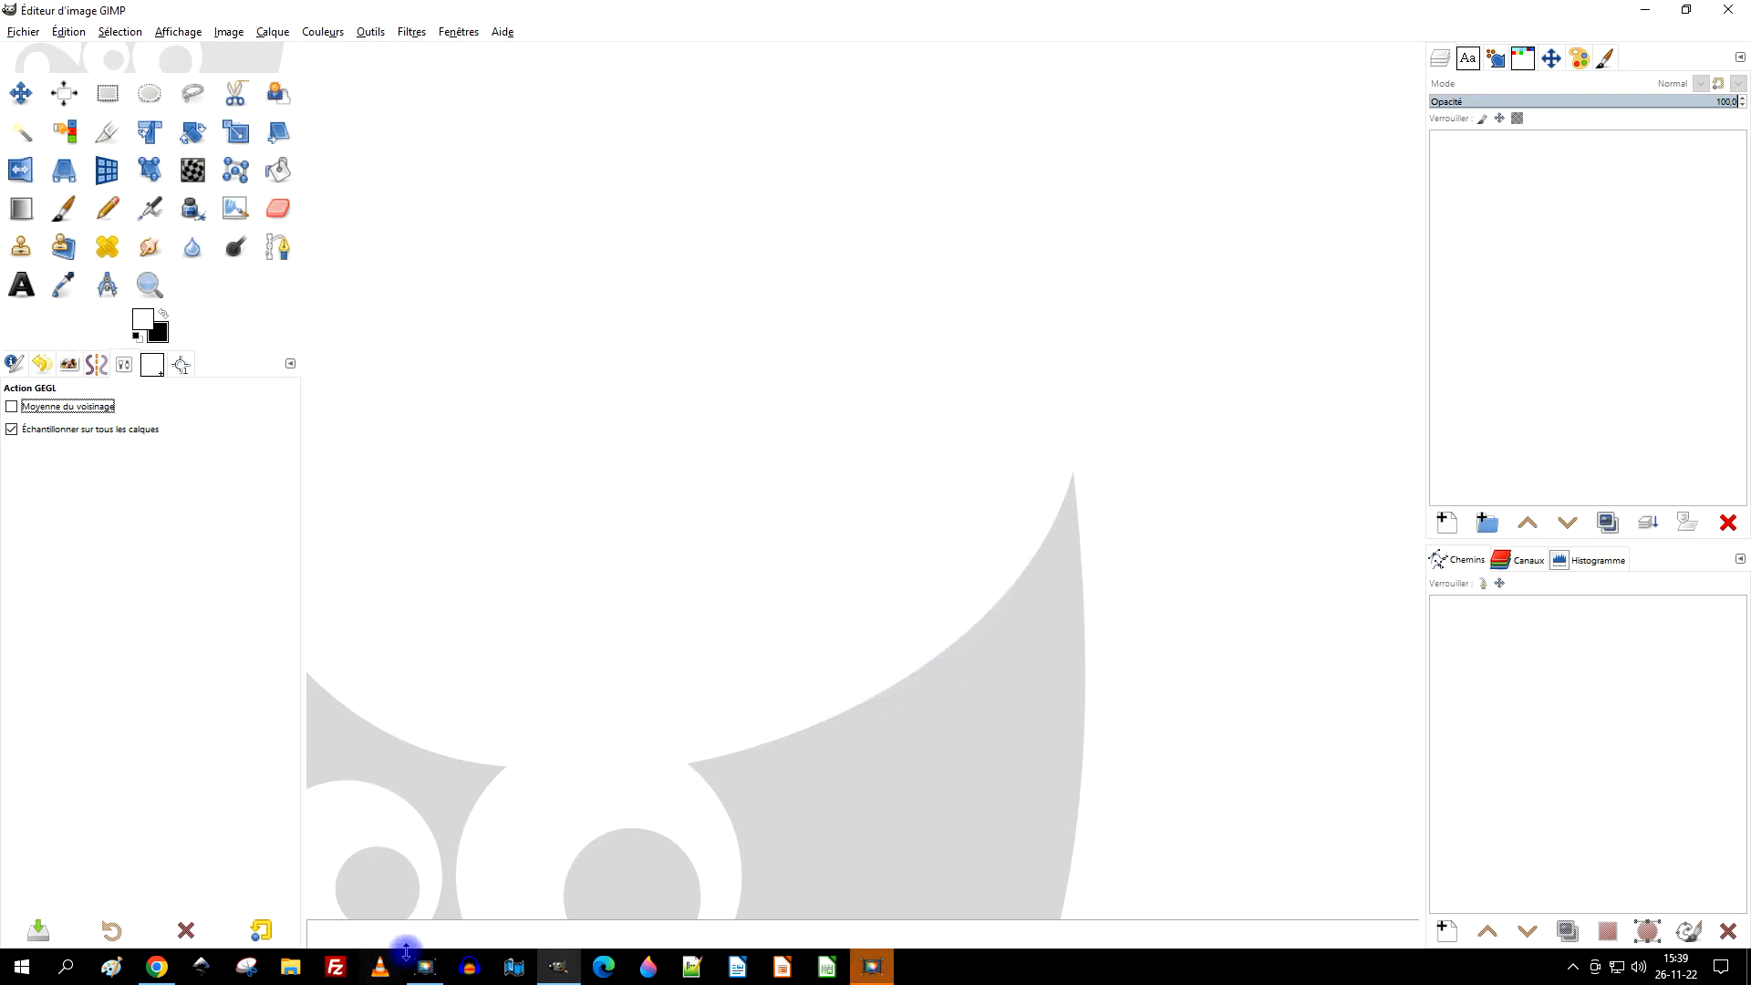
left_click(157, 965)
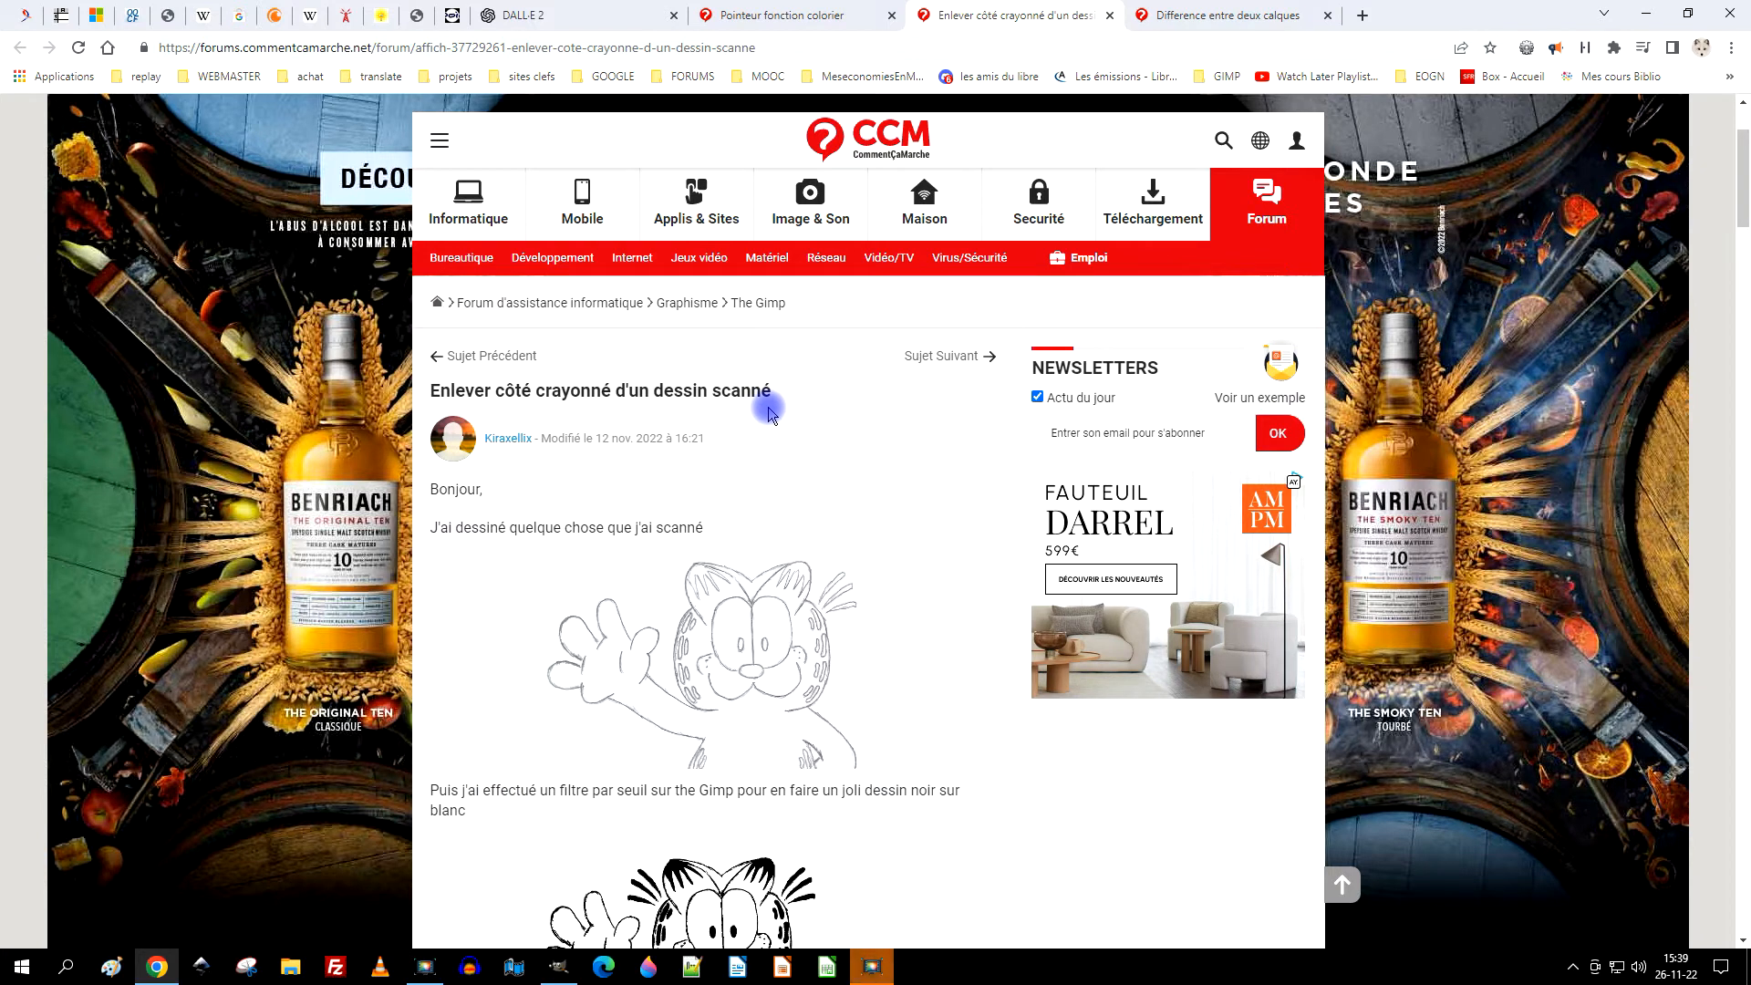
scroll(682, 463, "down", 2)
mouse_move(500, 265)
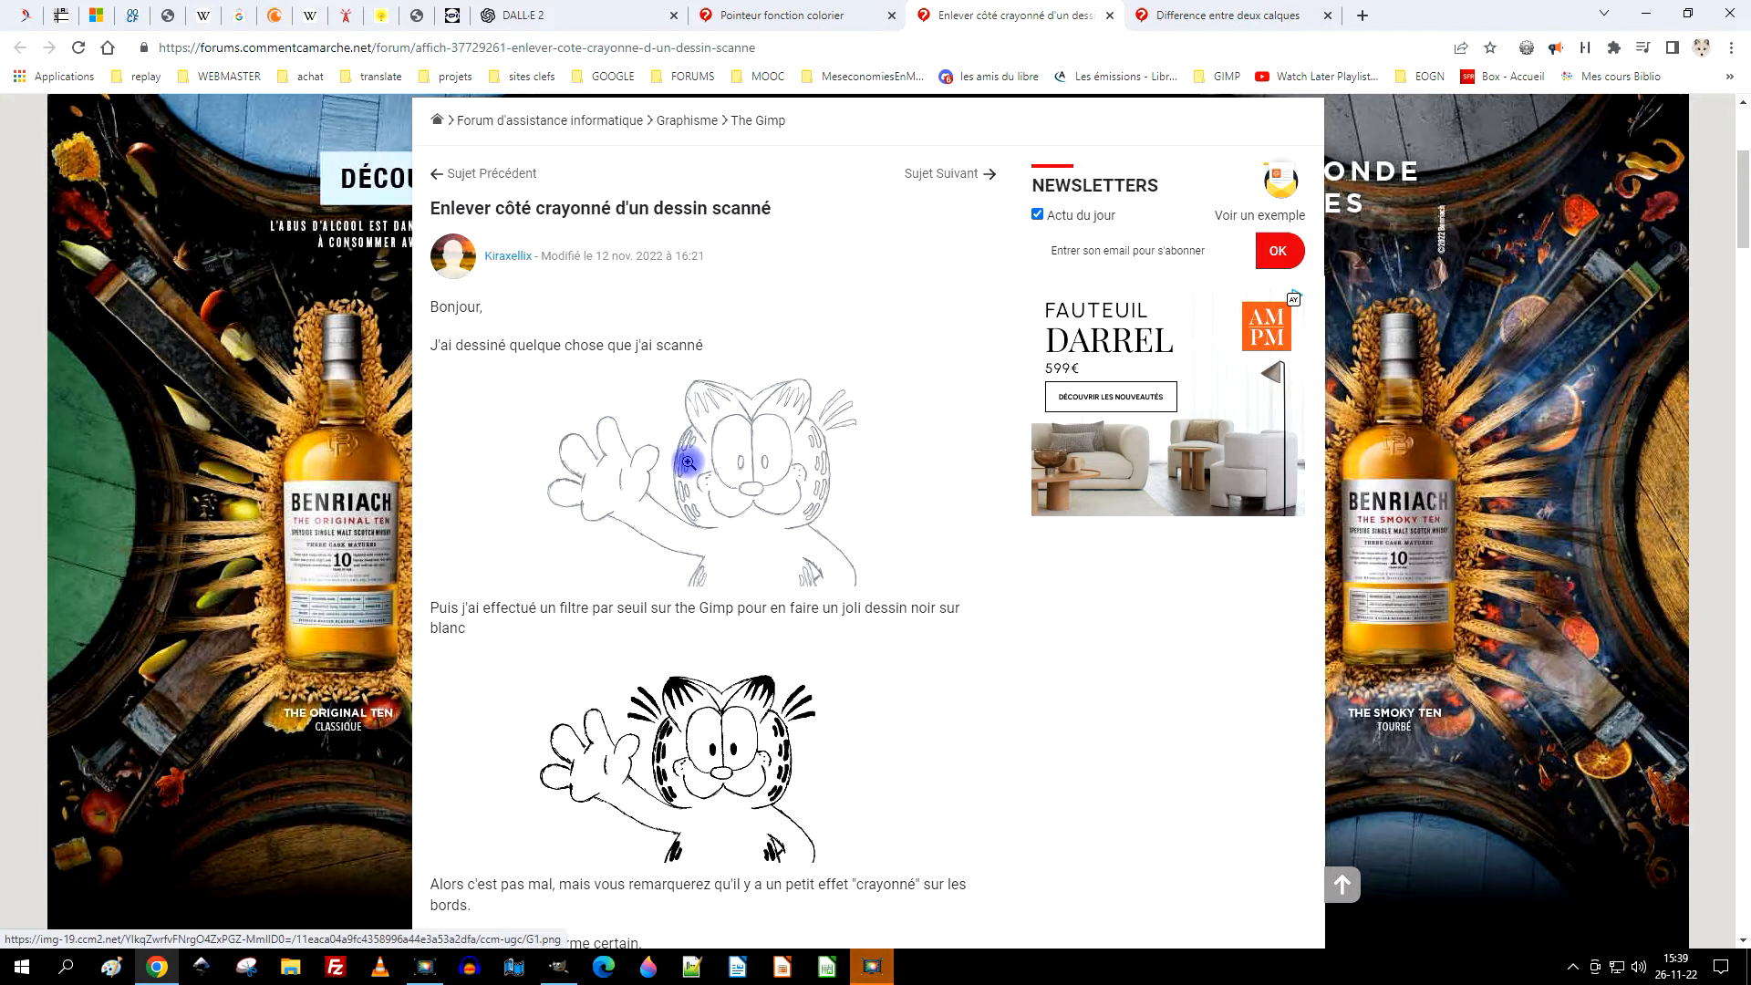
left_click(767, 480)
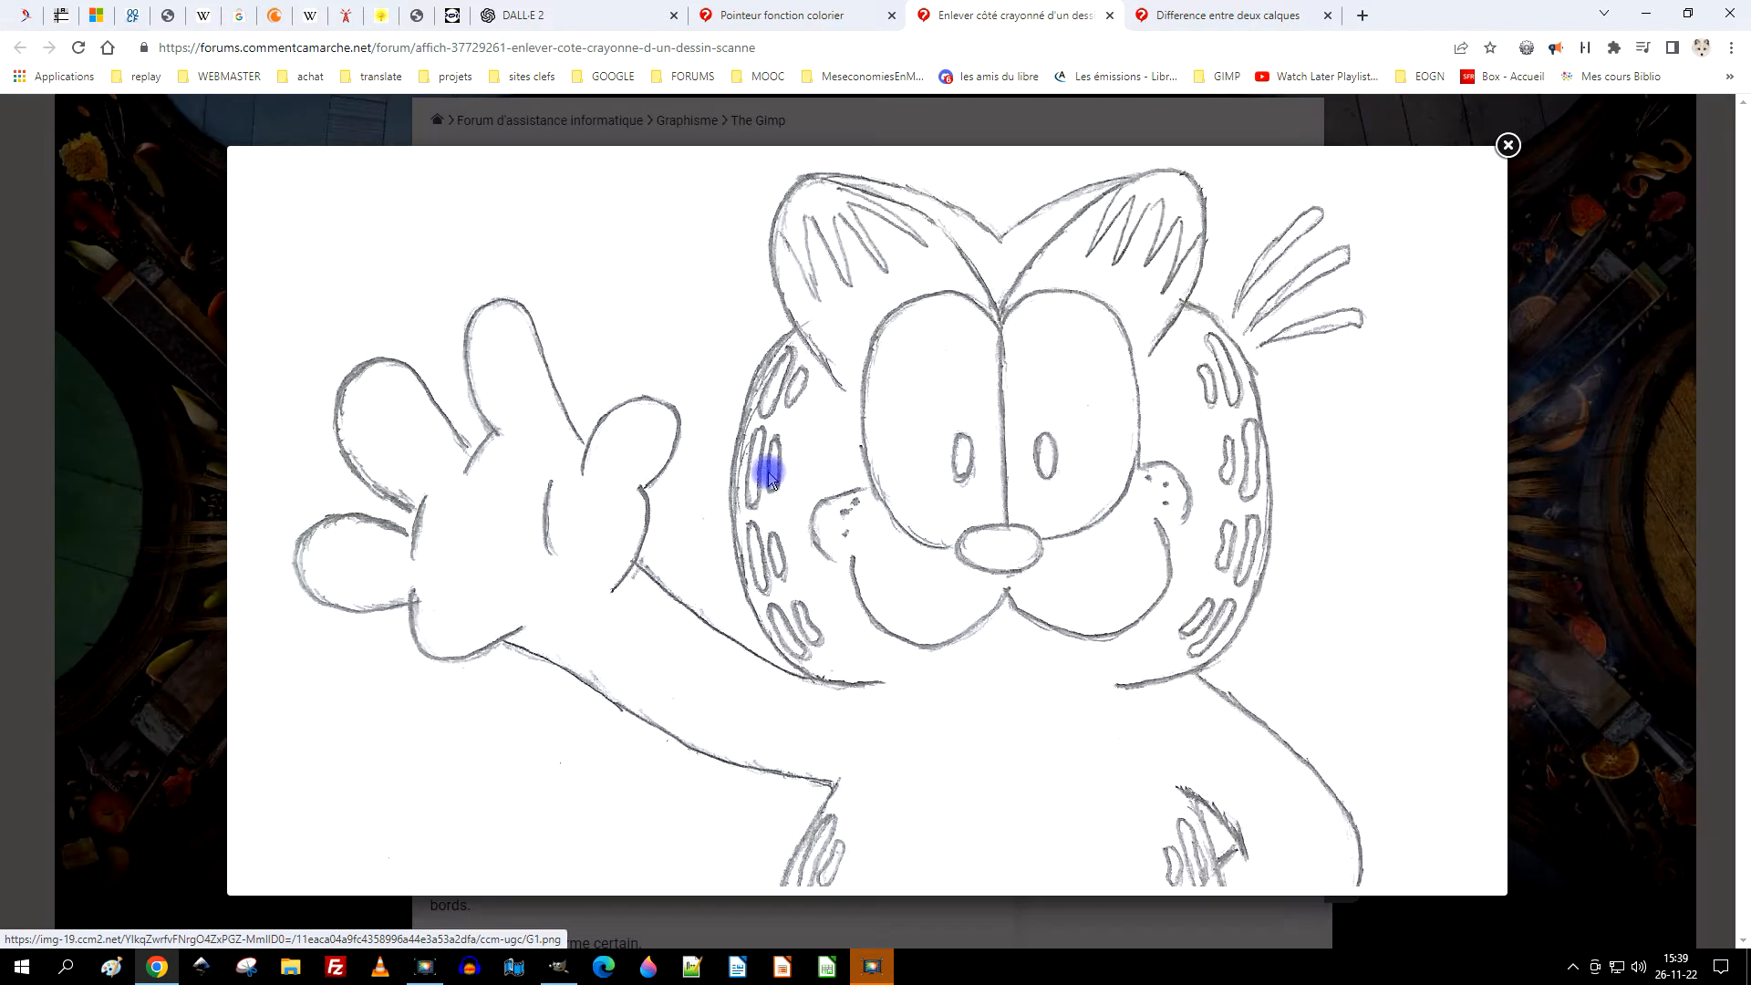
left_click(1508, 146)
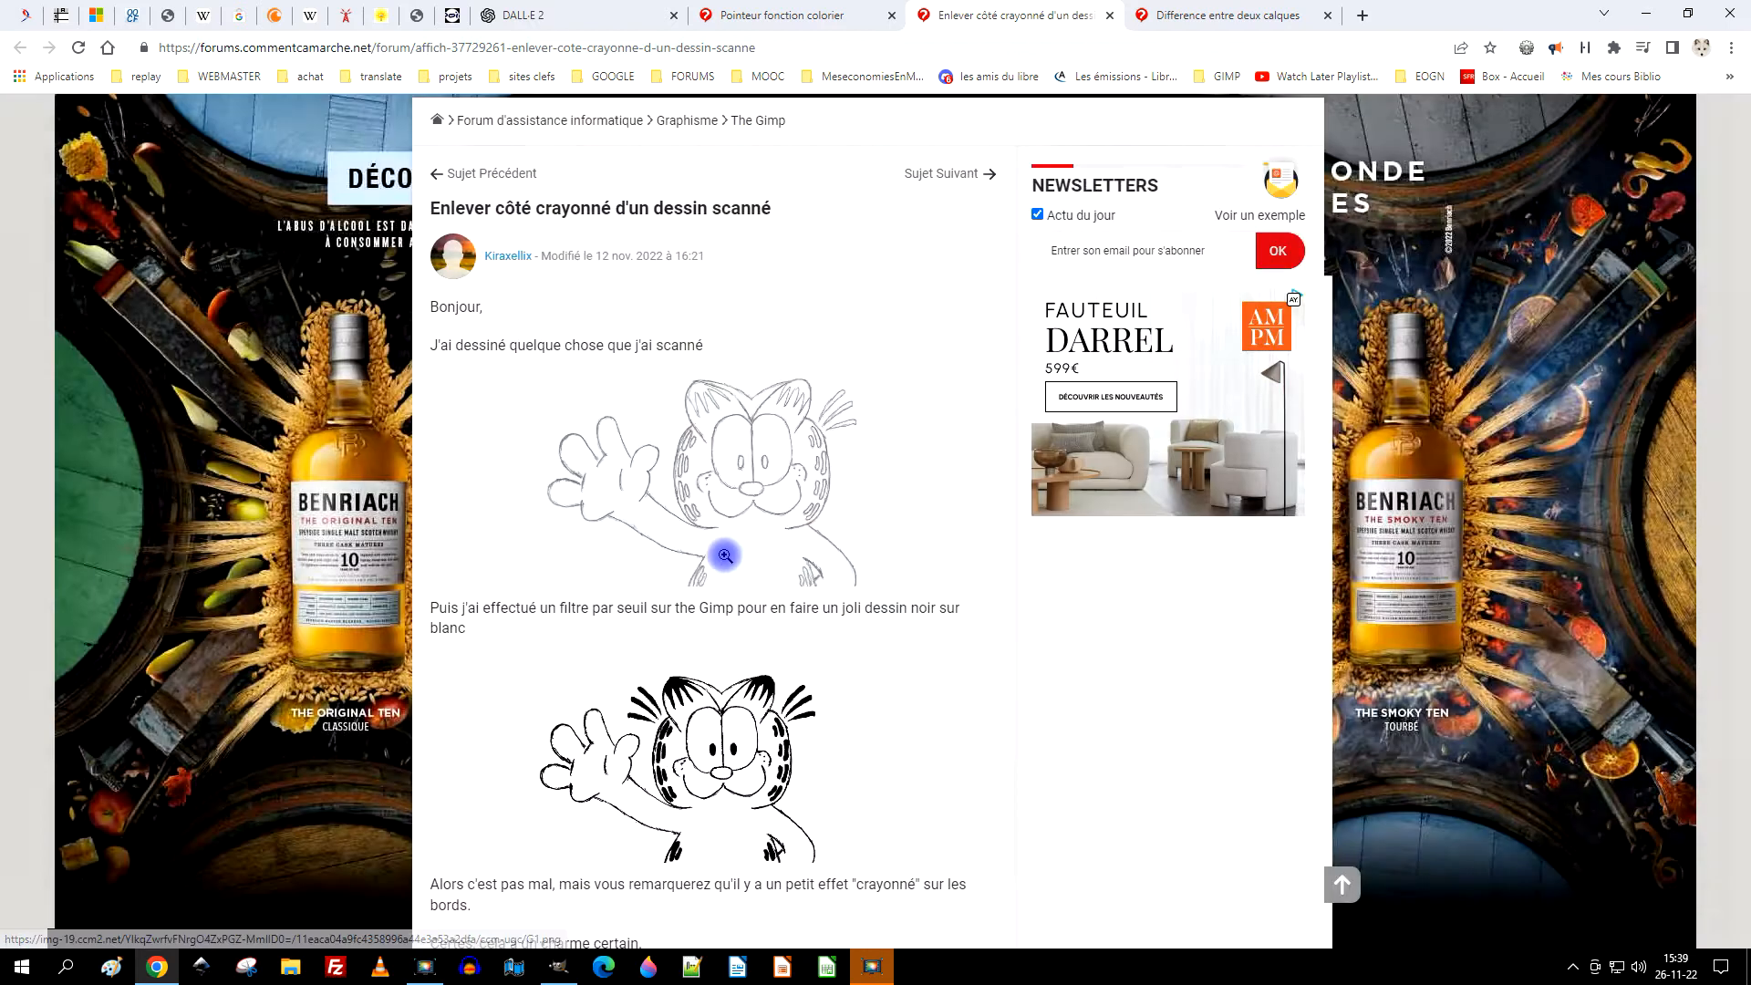
scroll(725, 543, "down", 4)
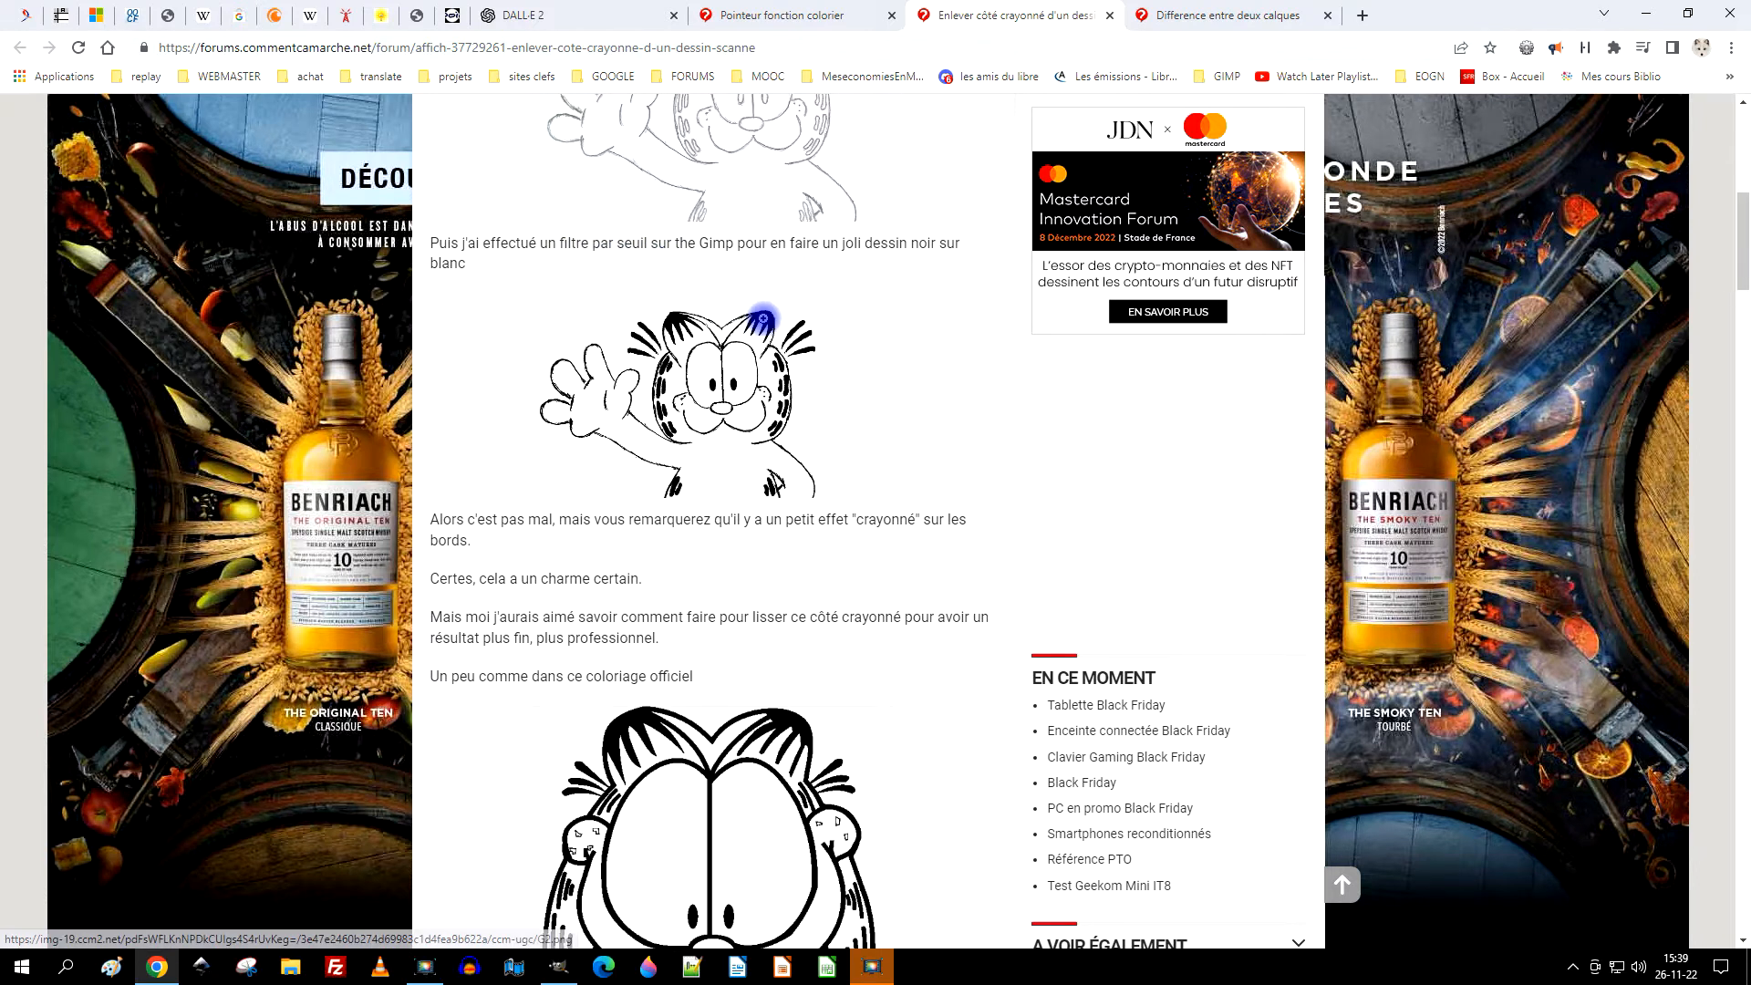
scroll(833, 379, "down", 3)
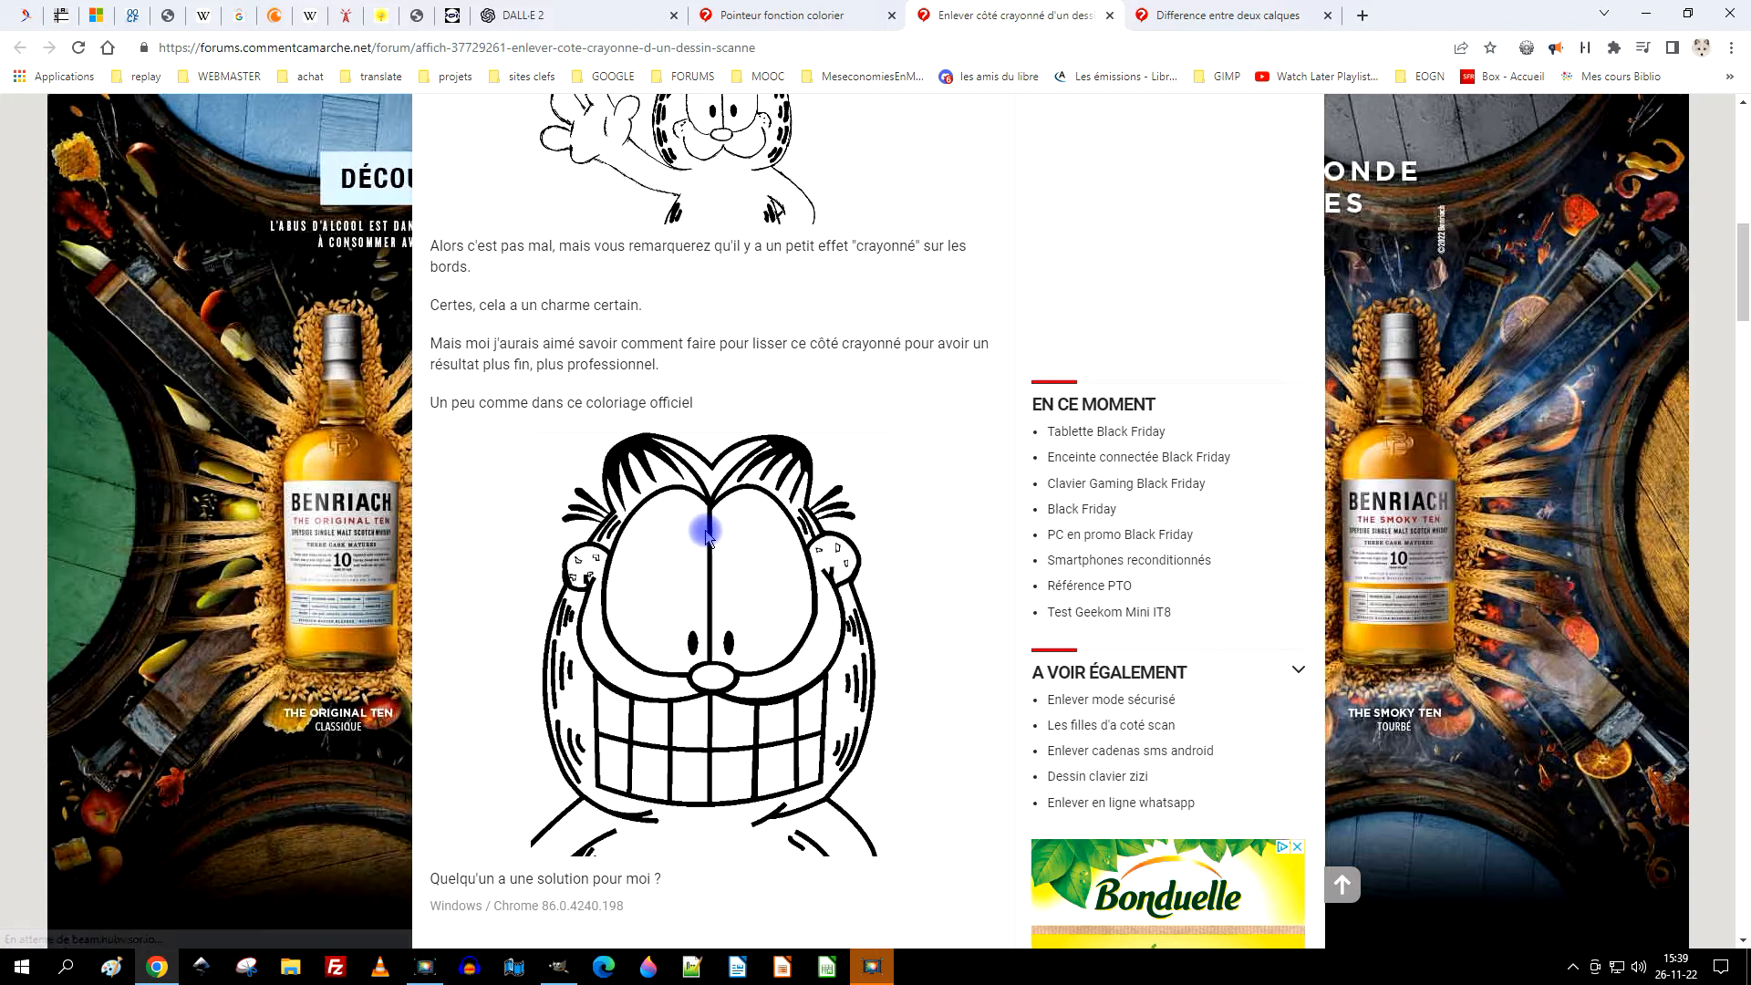
scroll(767, 556, "down", 4)
scroll(898, 418, "up", 4)
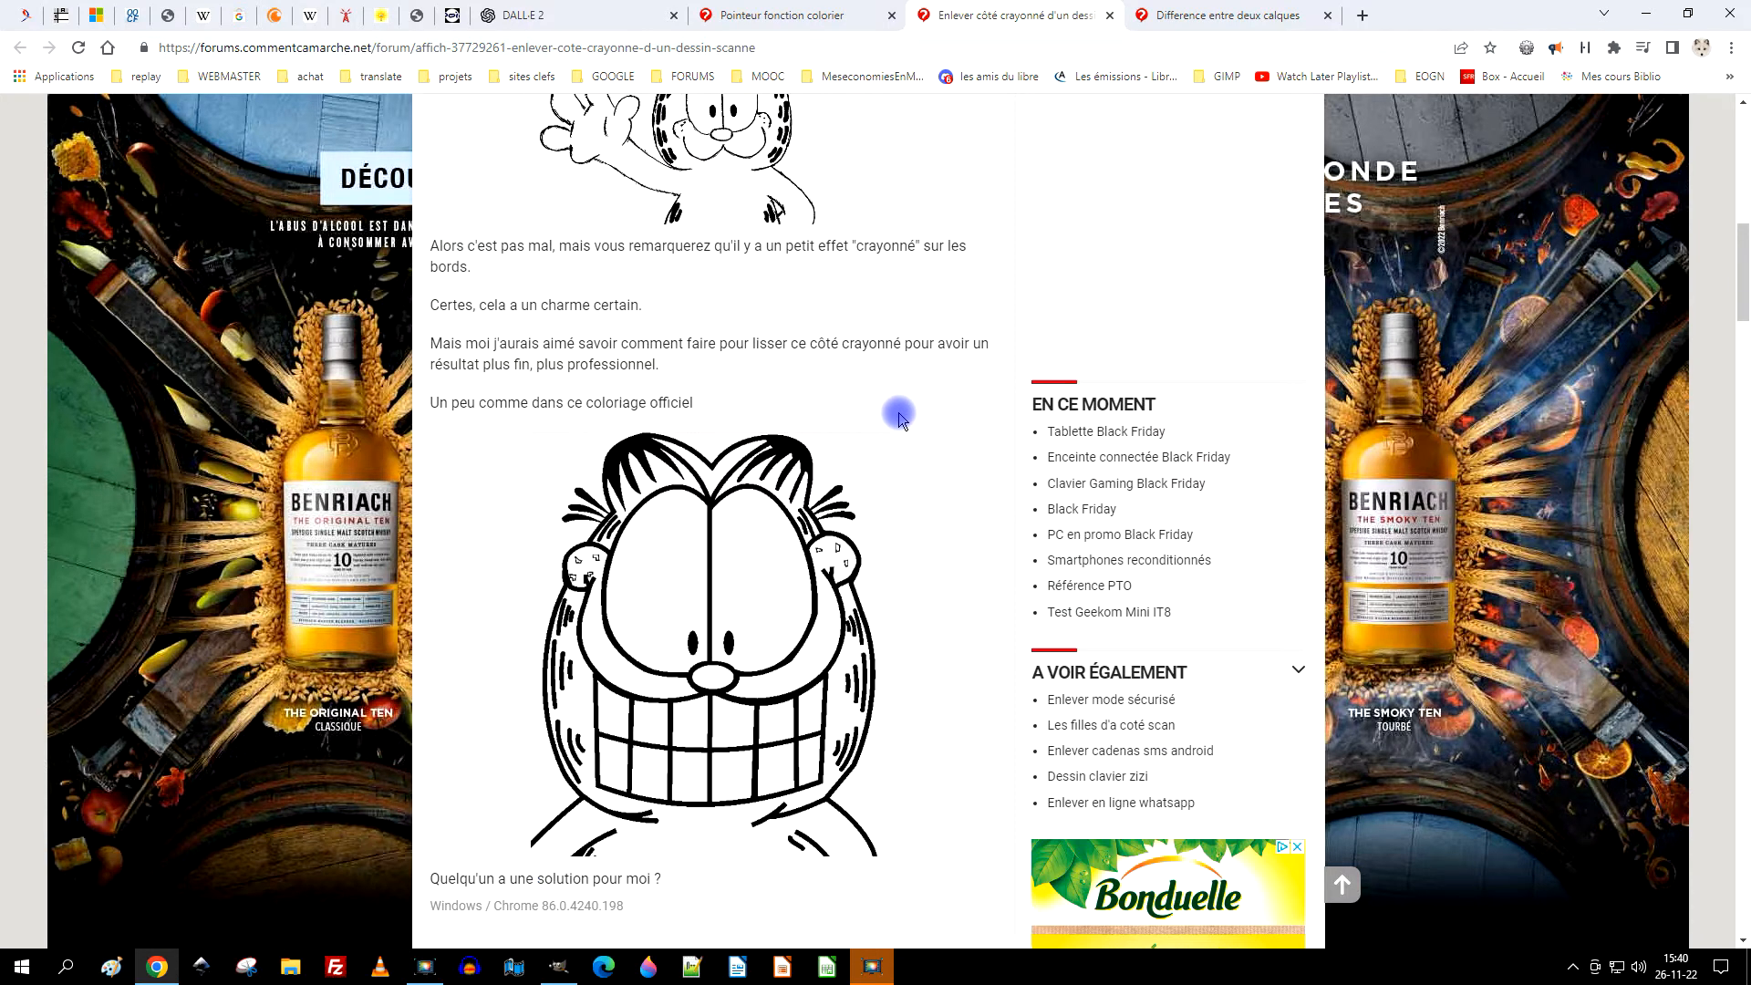
Step: Copy the enlarged scanned Garfield sketch from the forum post and paste it into GIMP as a new image
scroll(898, 415, "up", 6)
left_click(900, 411)
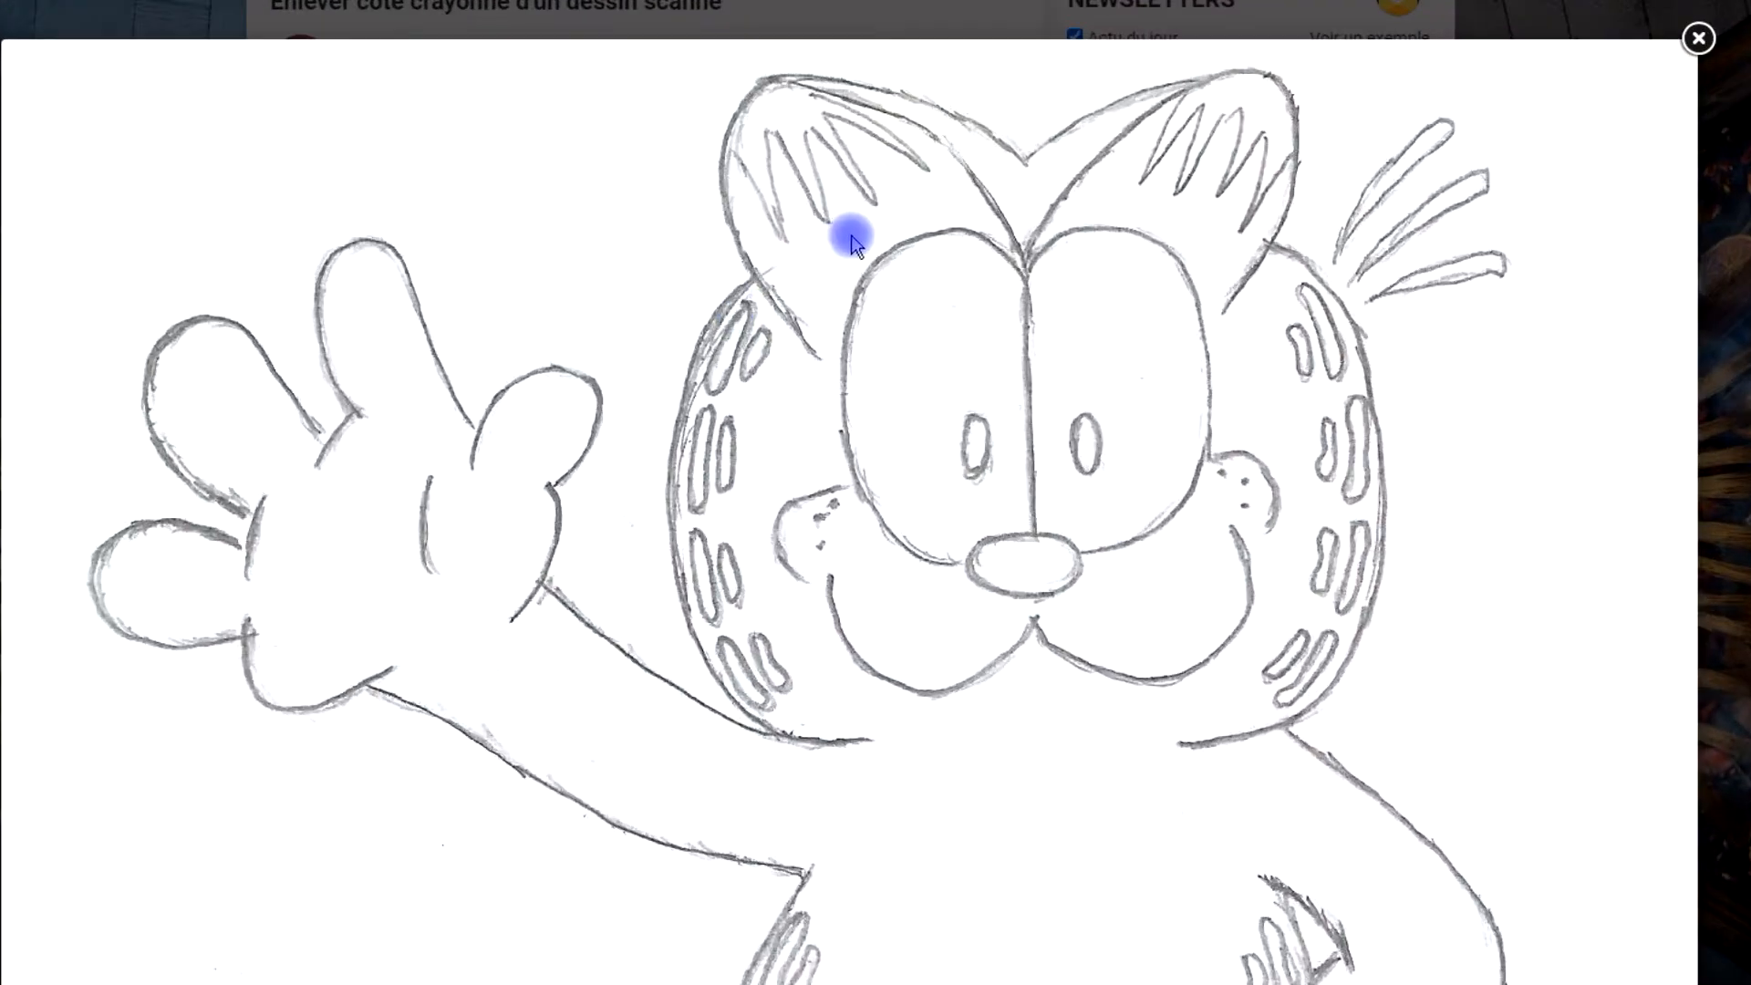
right_click(863, 289)
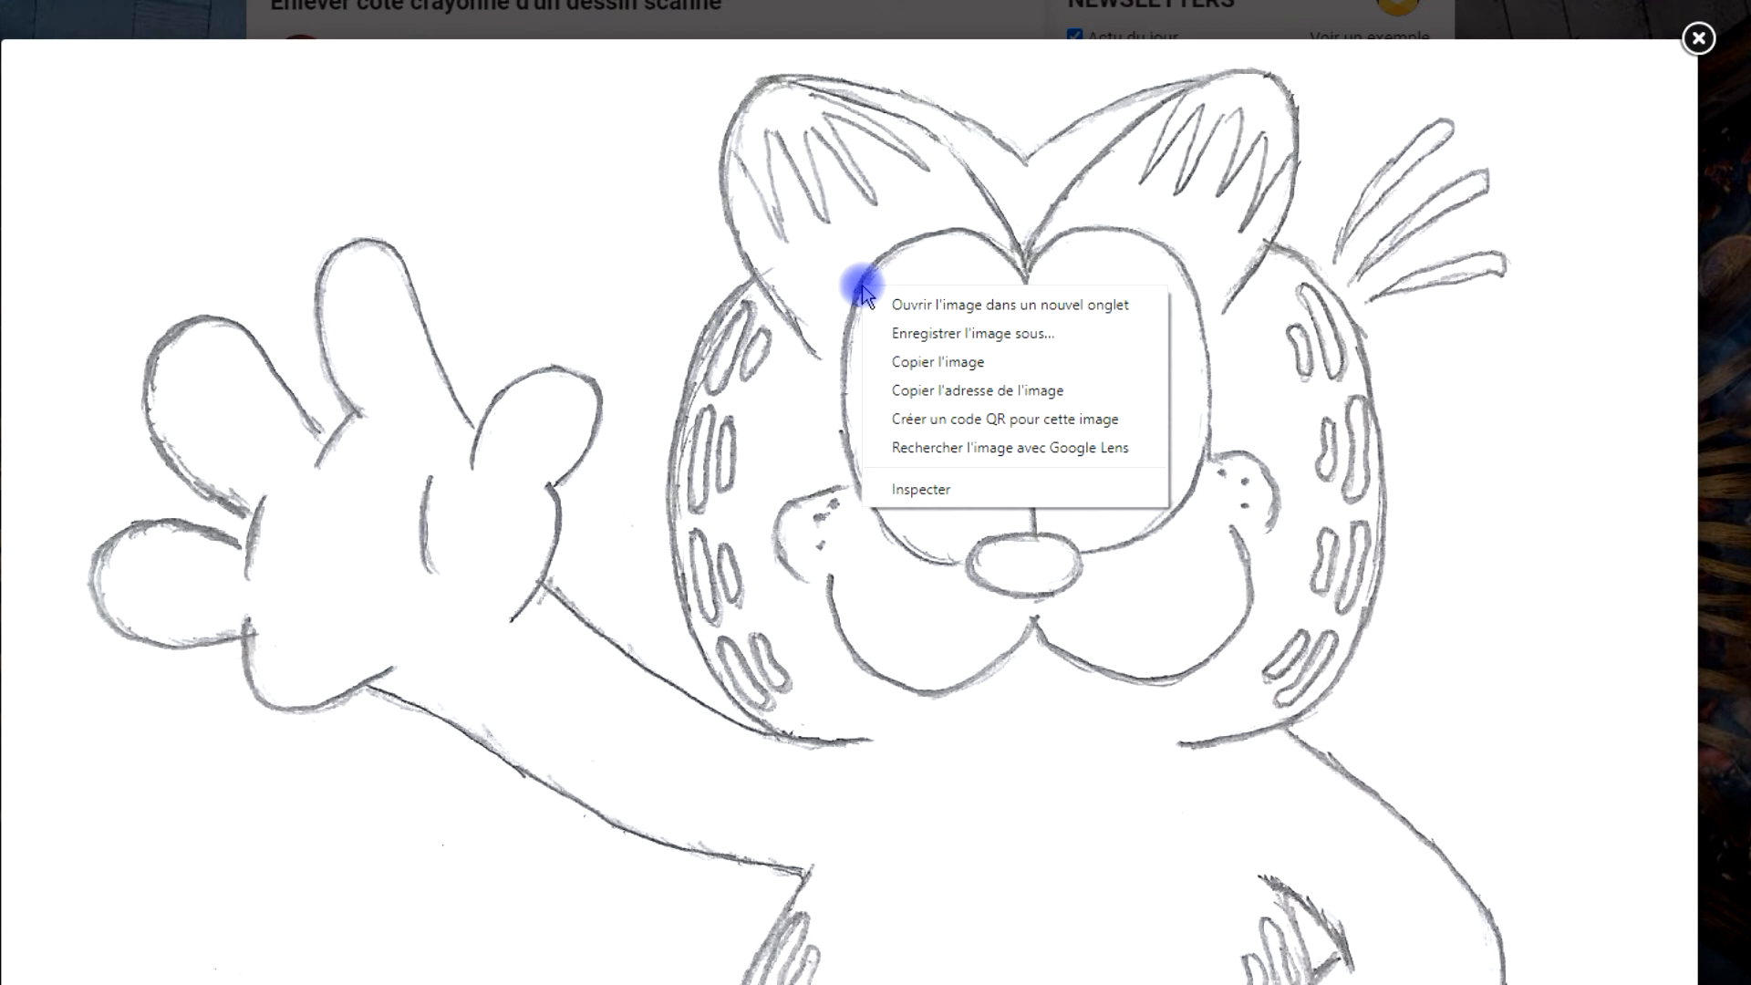
left_click(939, 362)
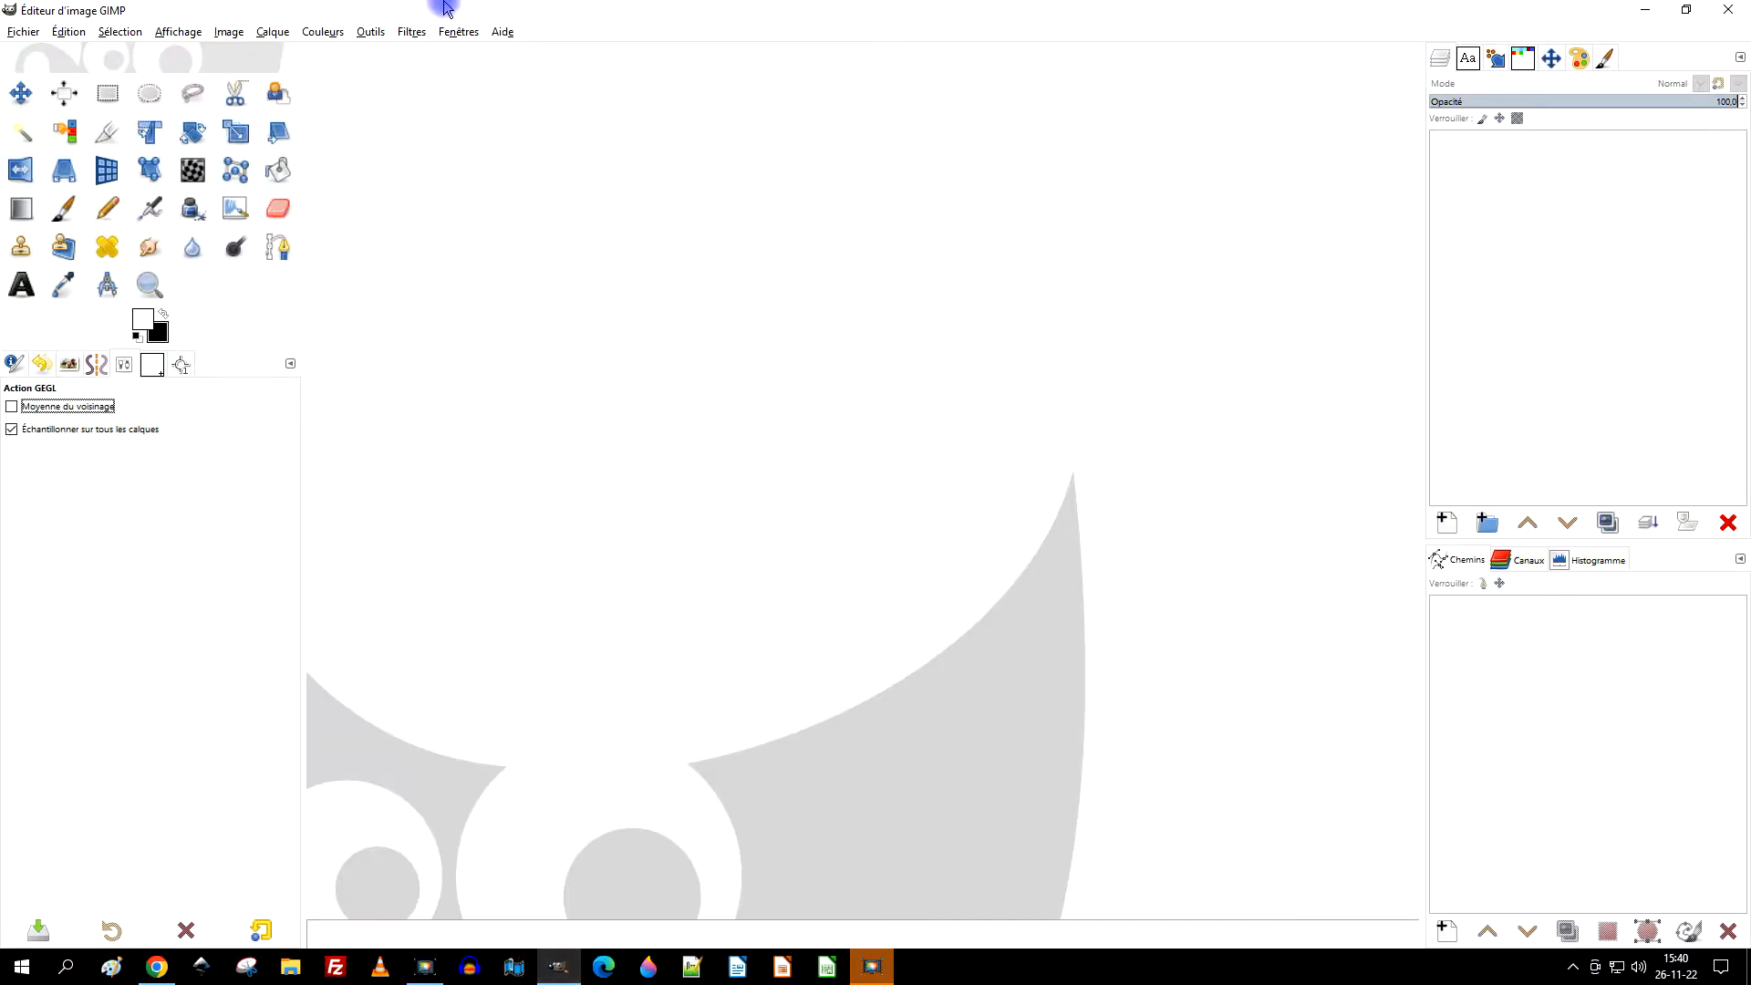
left_click(62, 33)
mouse_move(194, 259)
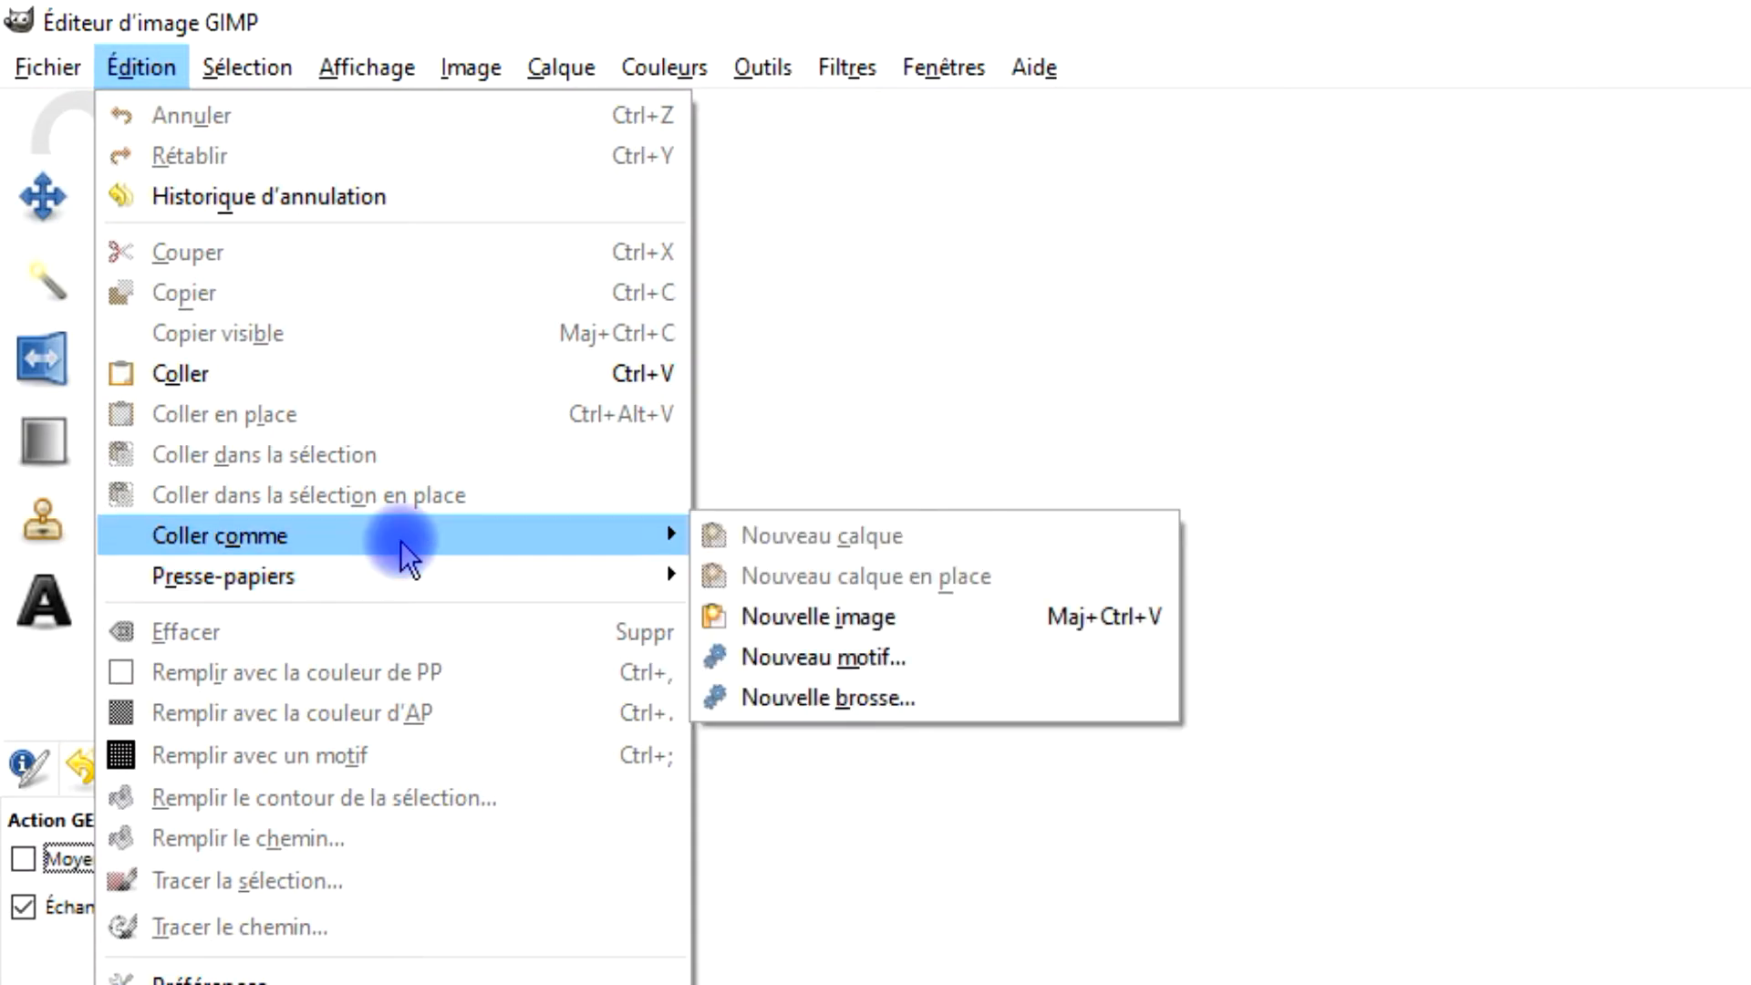
left_click(928, 608)
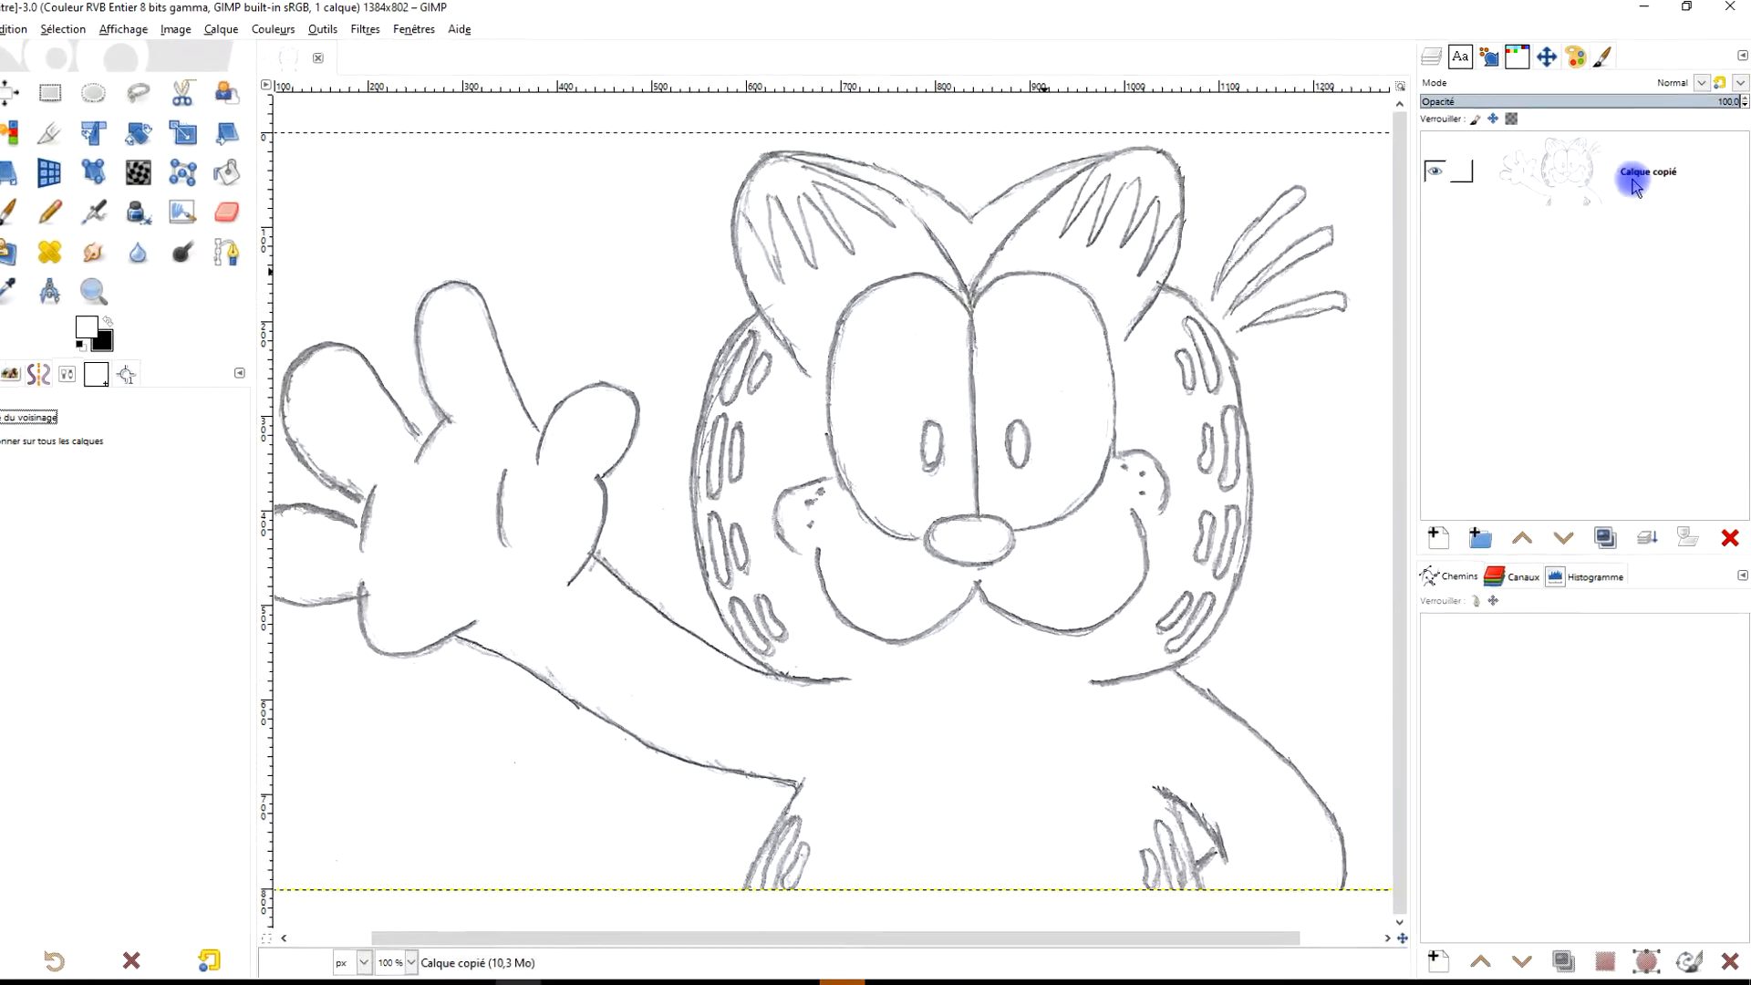
Step: Rename the pasted layer ORIGINAL, duplicate it and make the copy the active layer
double_click(1626, 176)
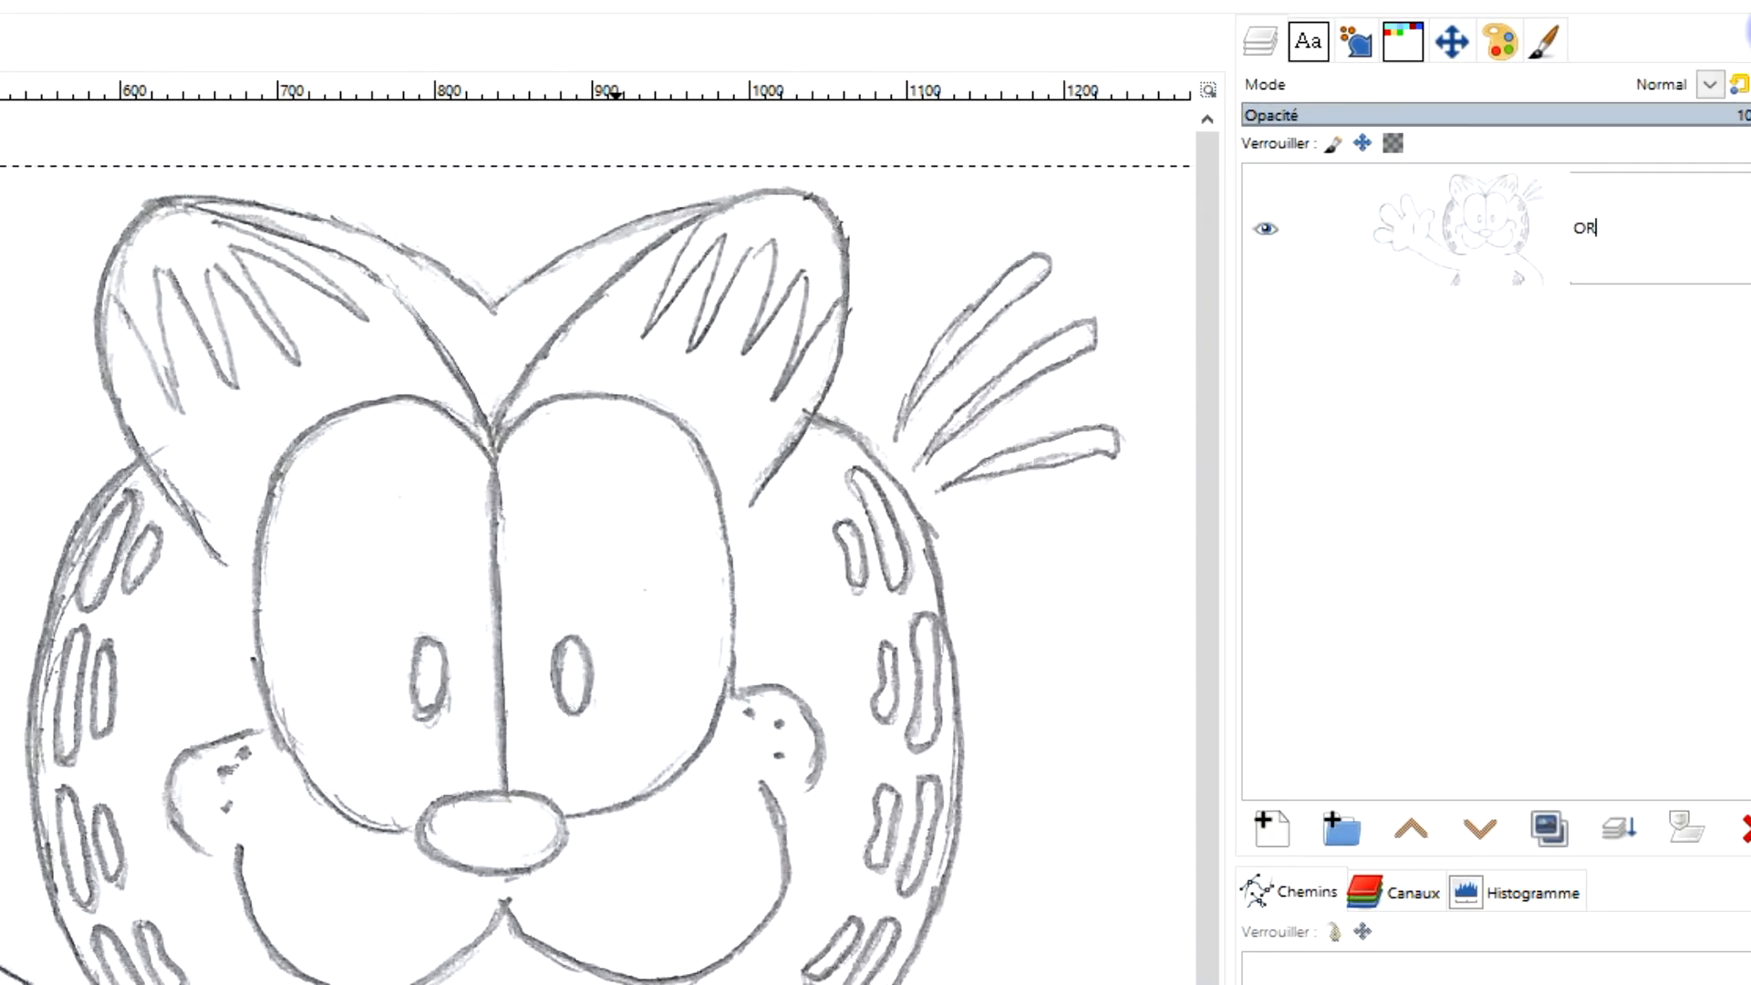
key("Return")
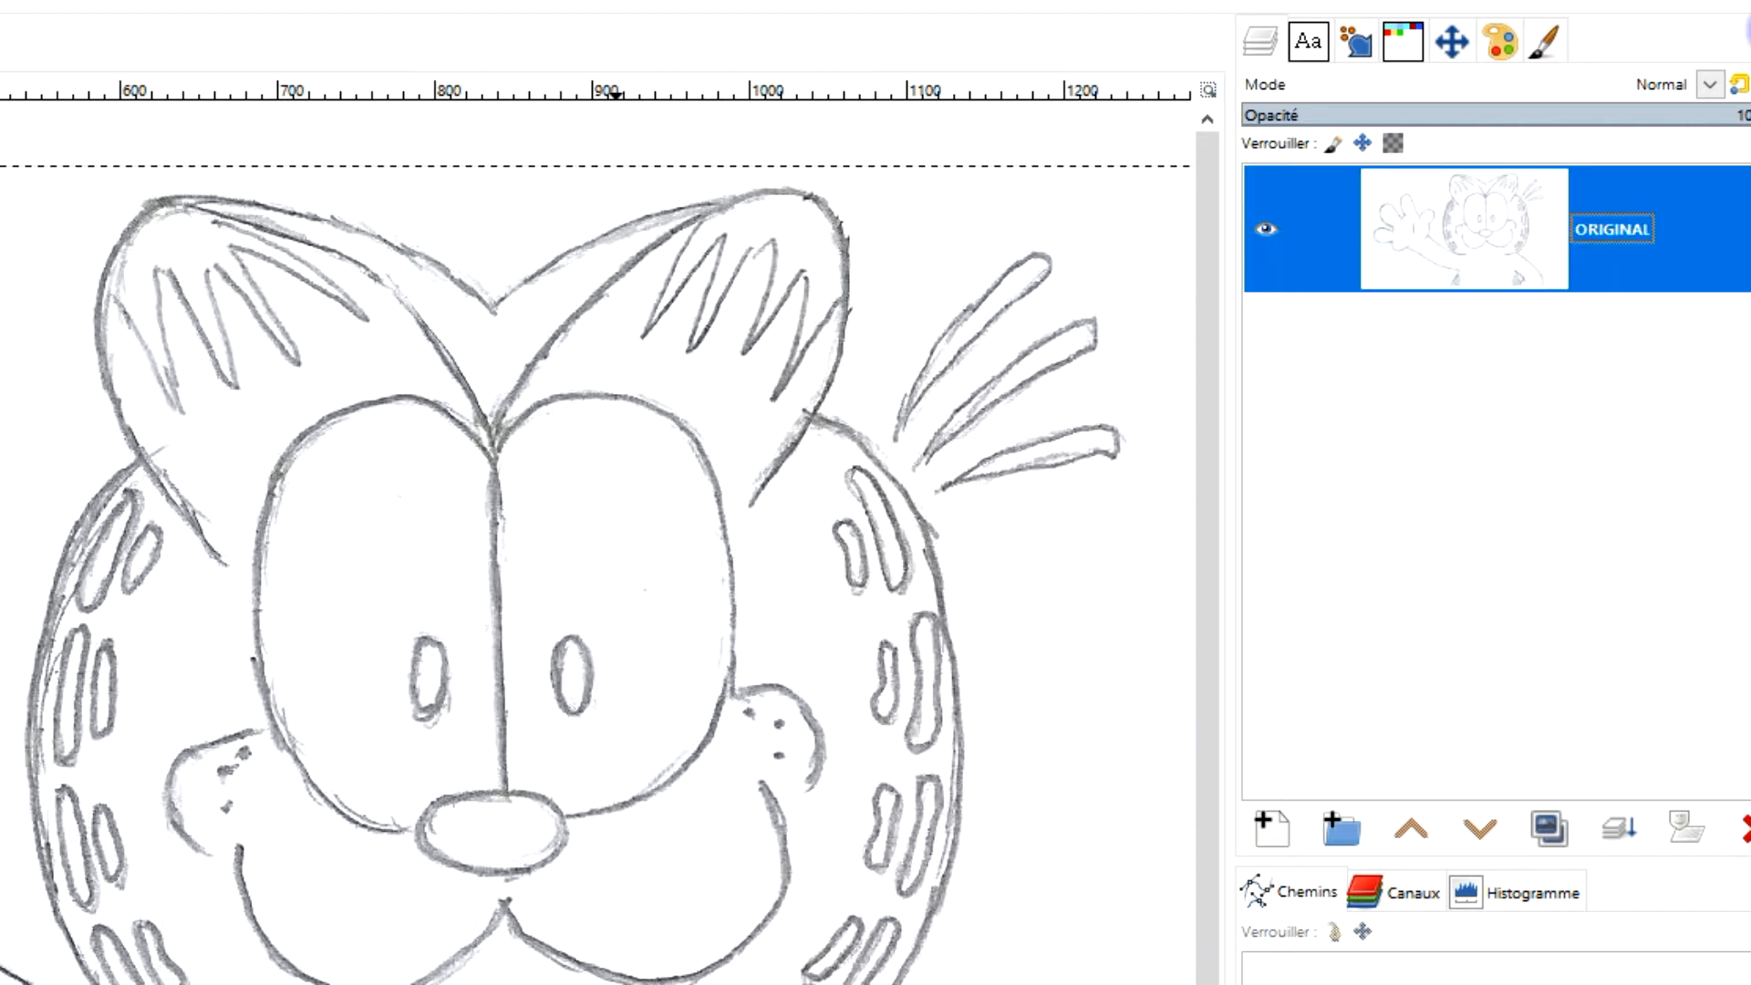
left_click(1550, 830)
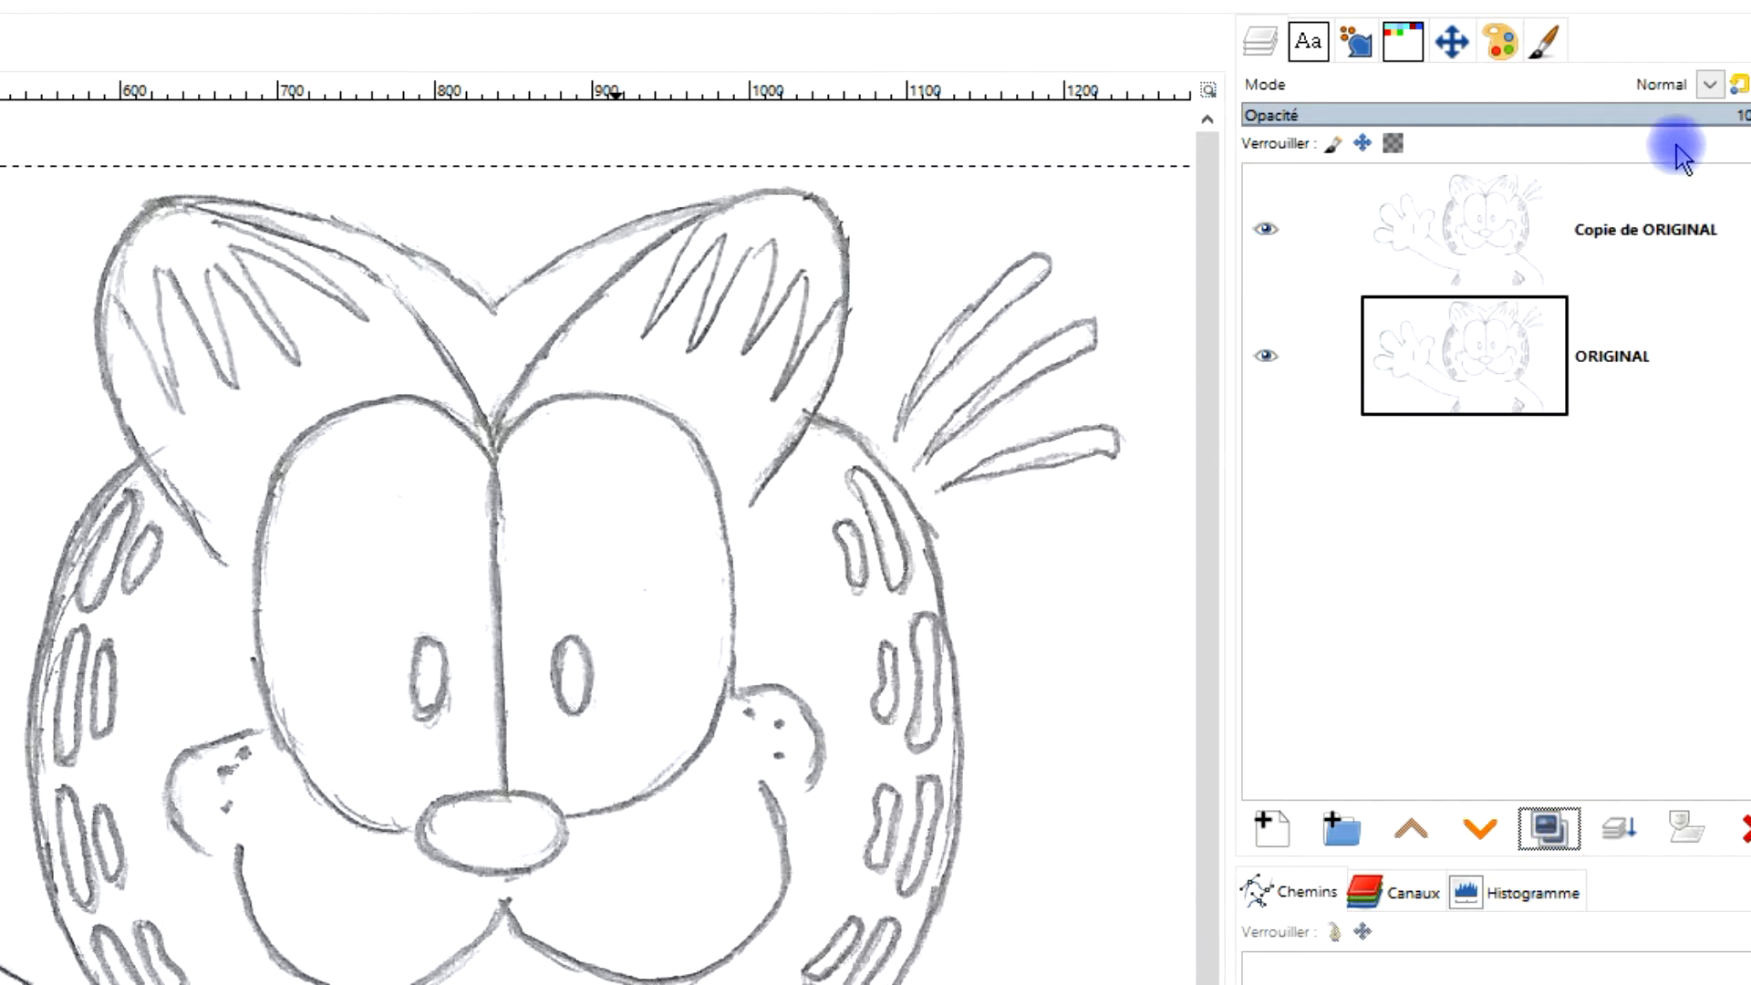
left_click(1440, 216)
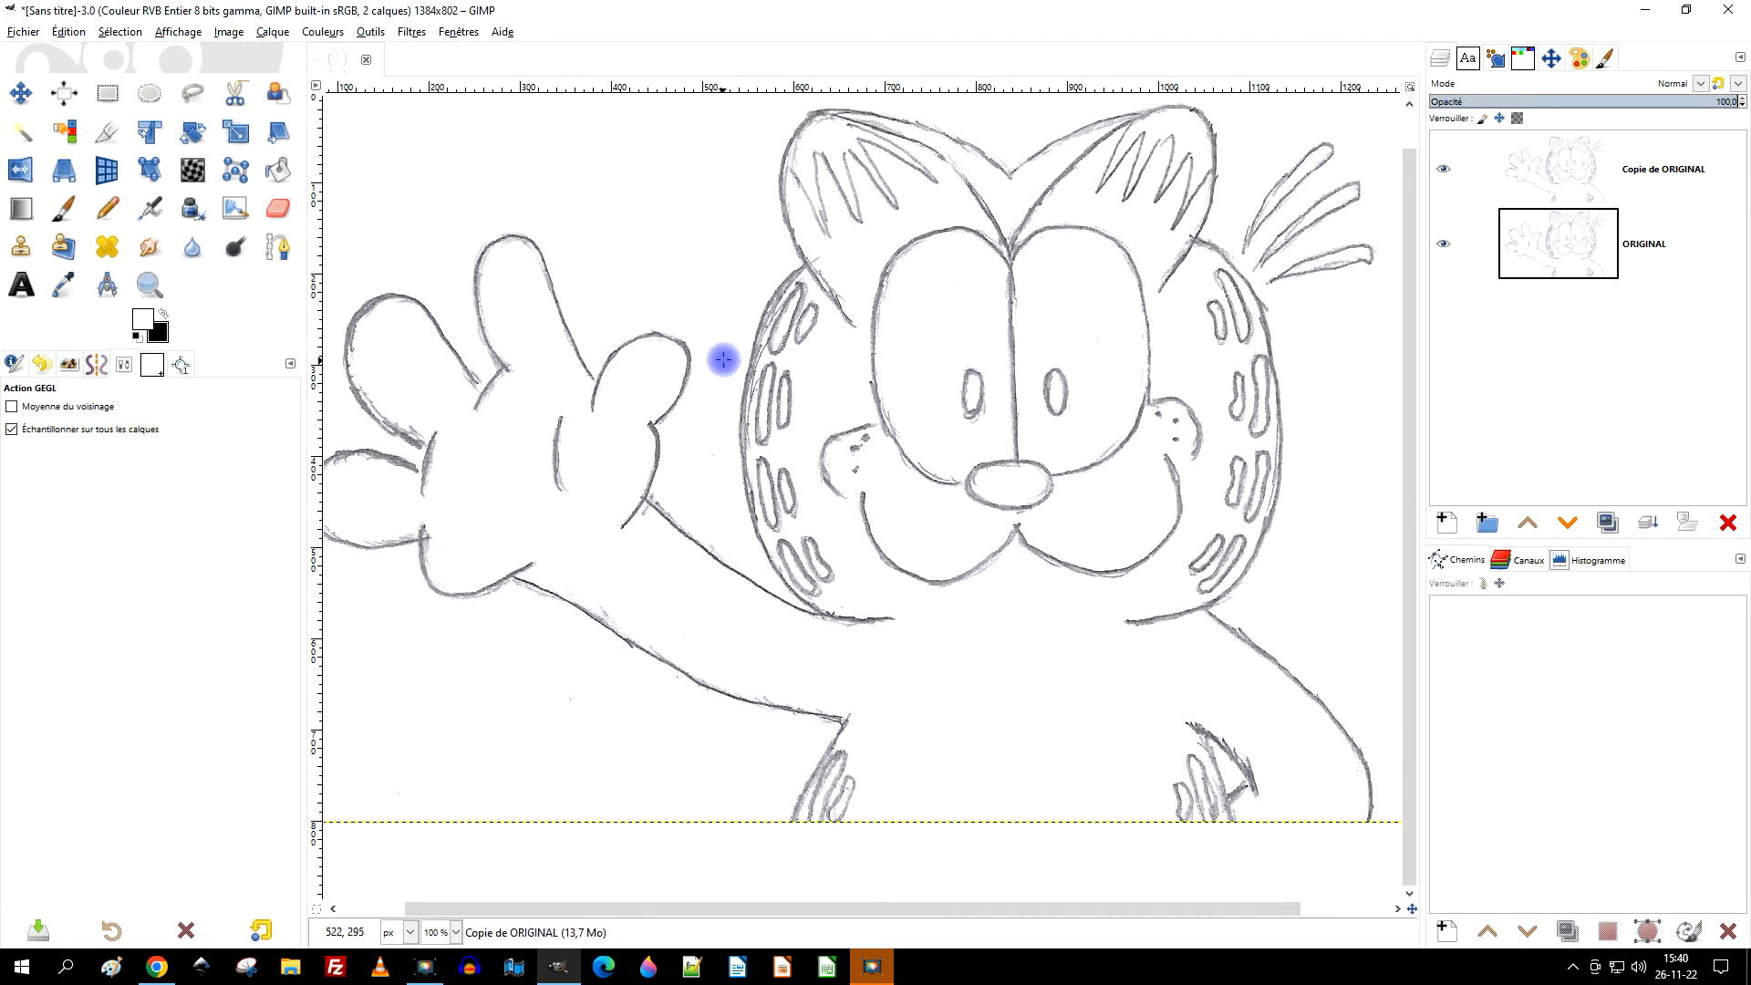
Step: Open the mean curvature blur (Flou courbure moyenne) on the copied layer and compare its preview with the unfiltered sketch
left_click(412, 33)
mouse_move(428, 139)
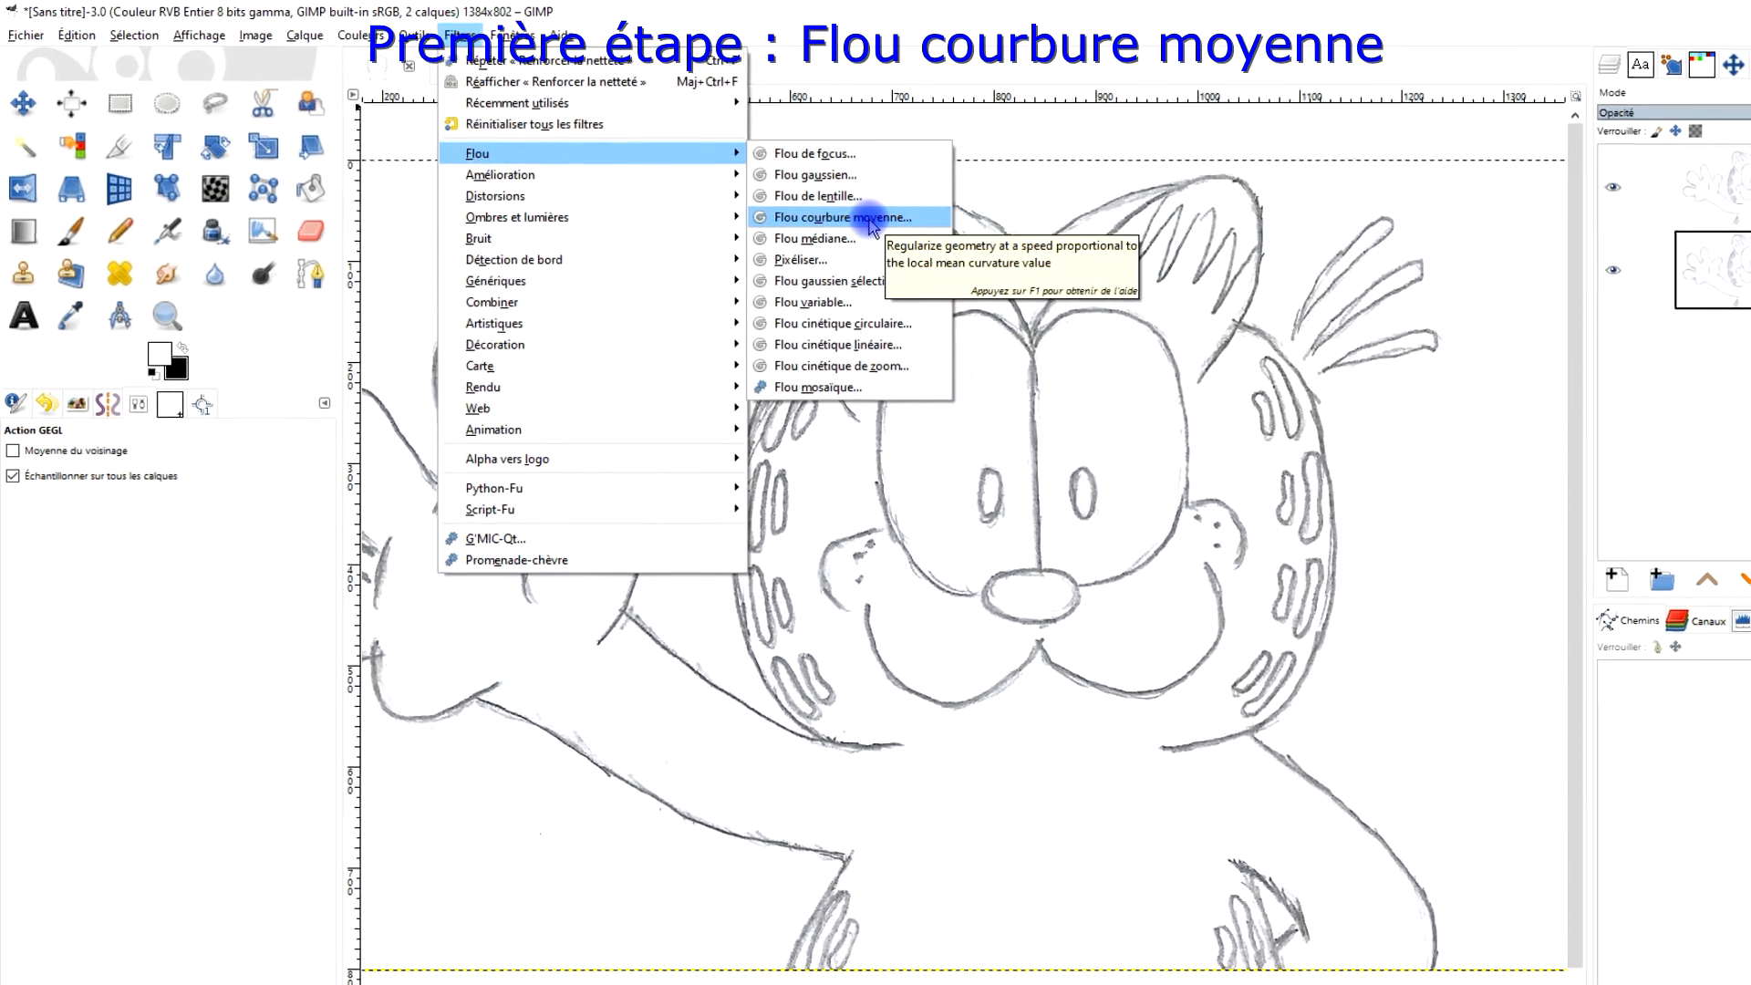
left_click(824, 208)
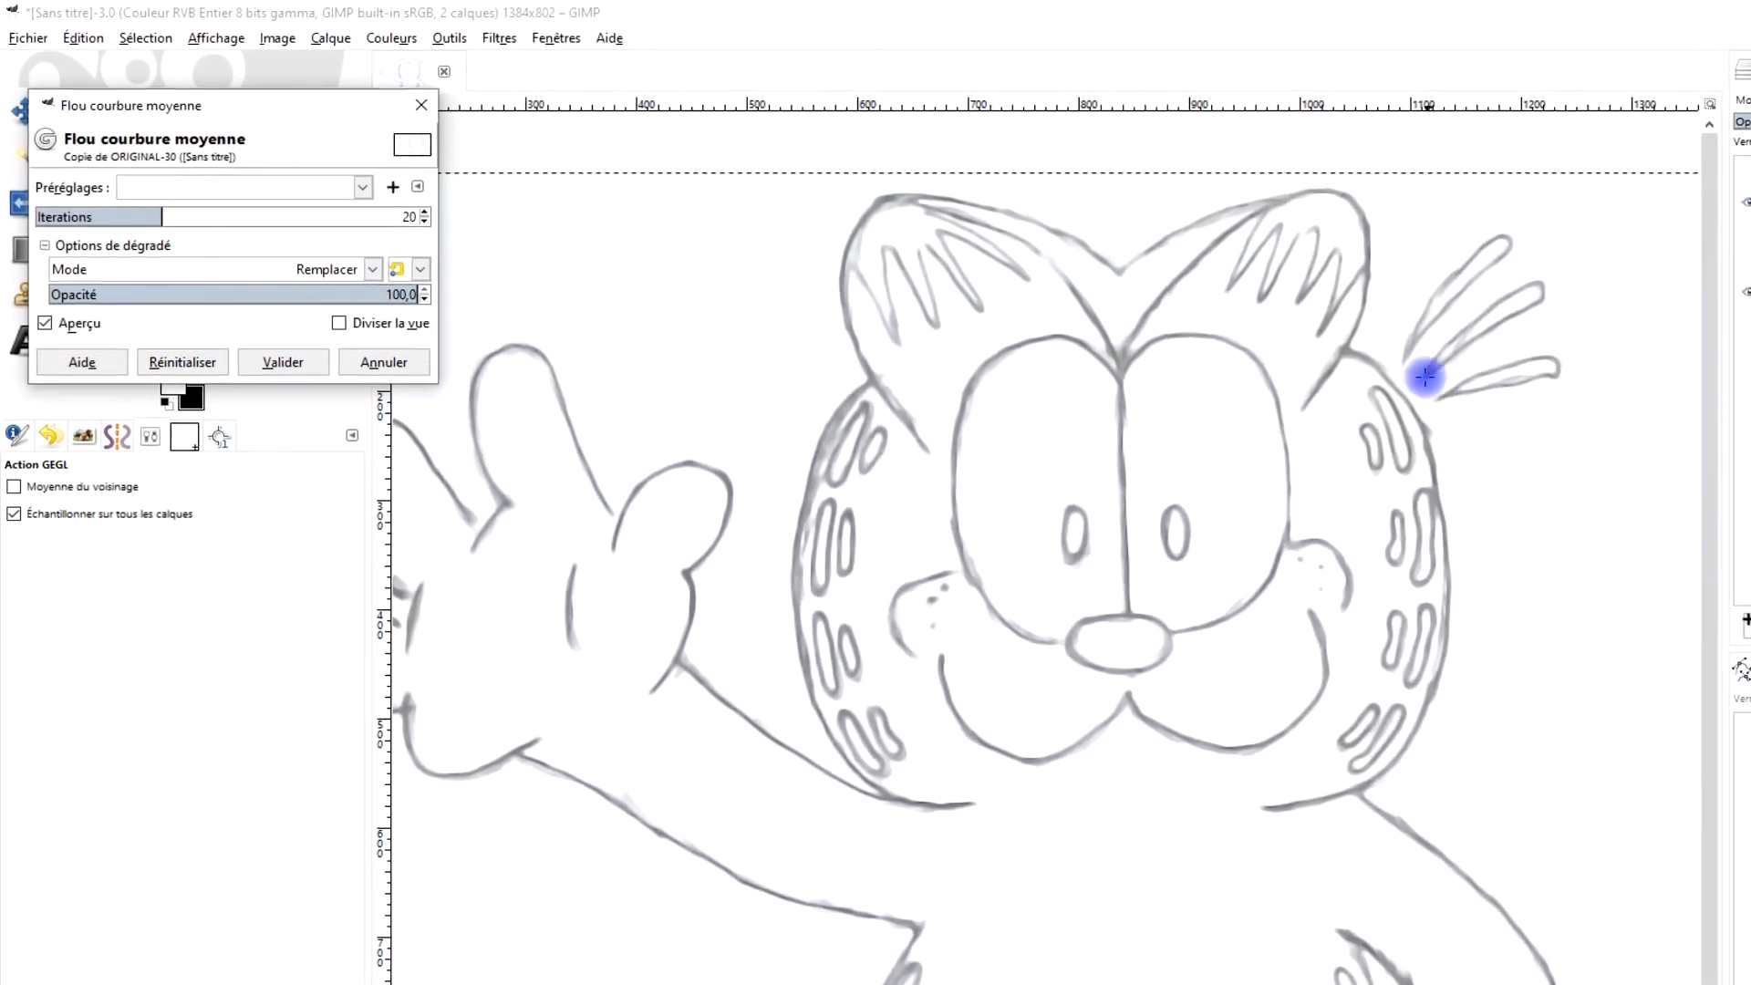
scroll(1407, 332, "up", 2)
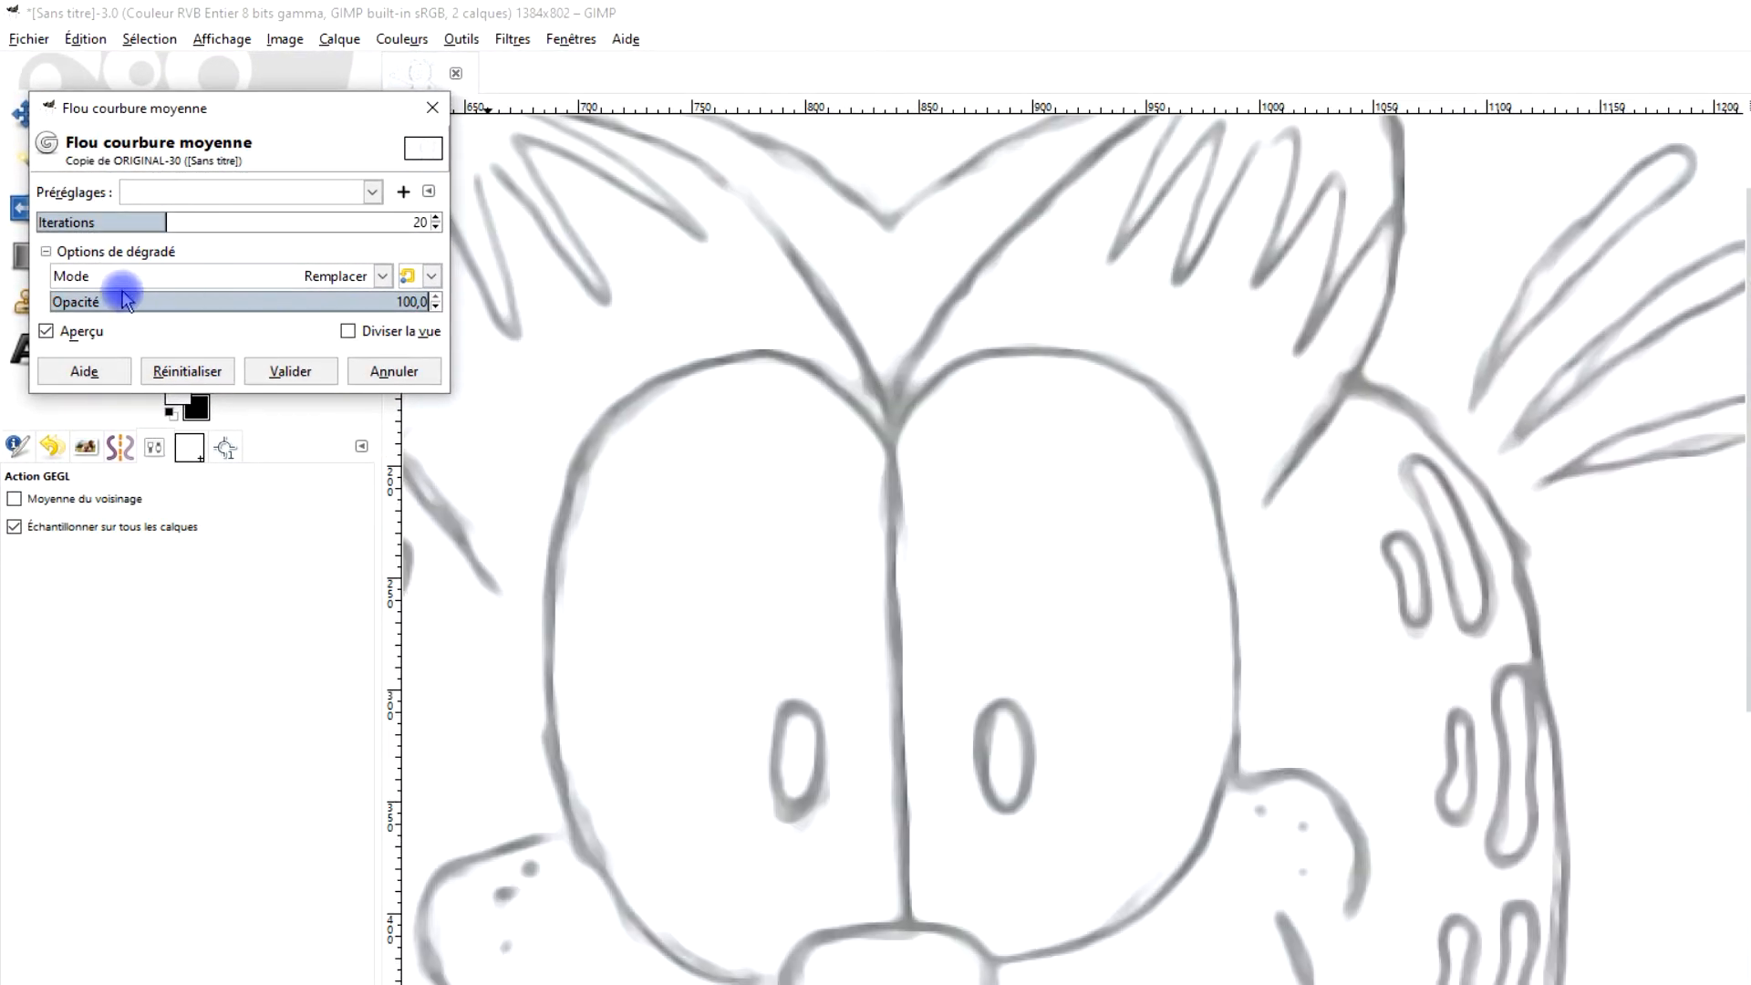
left_click_drag(160, 107, 239, 179)
left_click(142, 410)
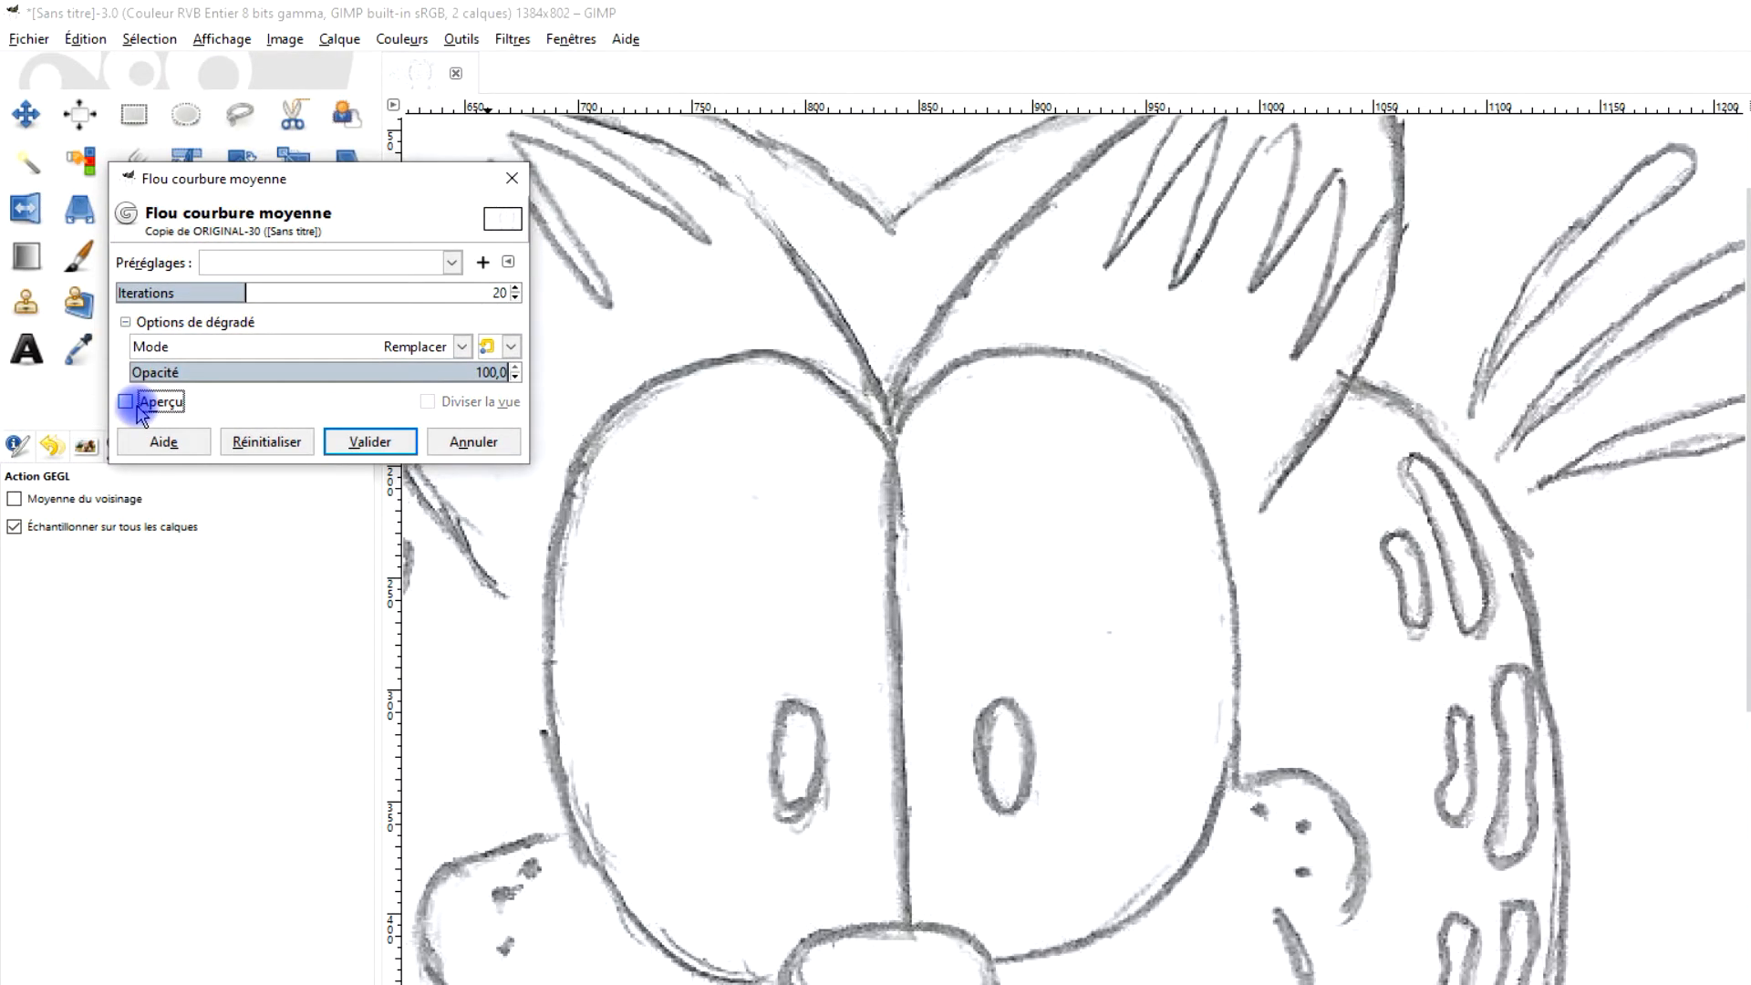
left_click(142, 410)
Step: Try mean curvature blur iteration values such as 32, 55 and 144, checking their effect on the drawing's lines
mouse_move(242, 292)
left_mouse_down()
mouse_move(128, 287)
mouse_move(333, 285)
left_mouse_up()
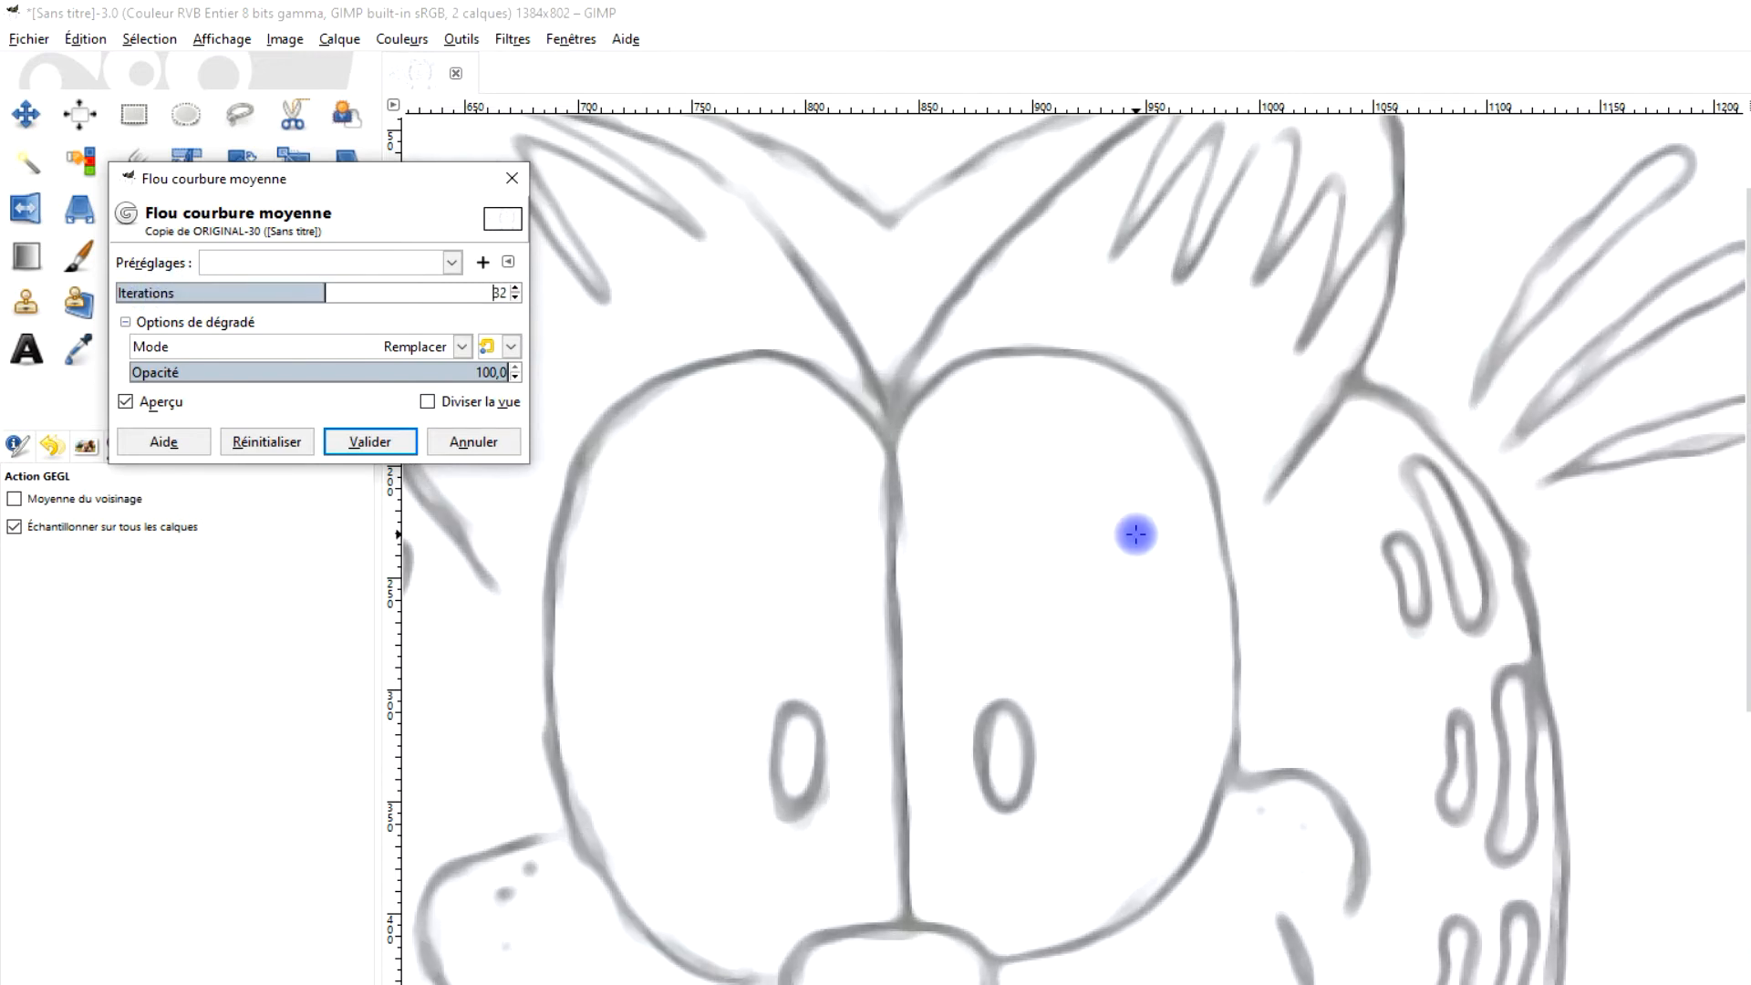
scroll(1136, 534, "down", 4)
scroll(1232, 485, "up", 2)
mouse_move(1232, 486)
left_mouse_down()
mouse_move(1256, 457)
mouse_move(1360, 461)
left_mouse_up()
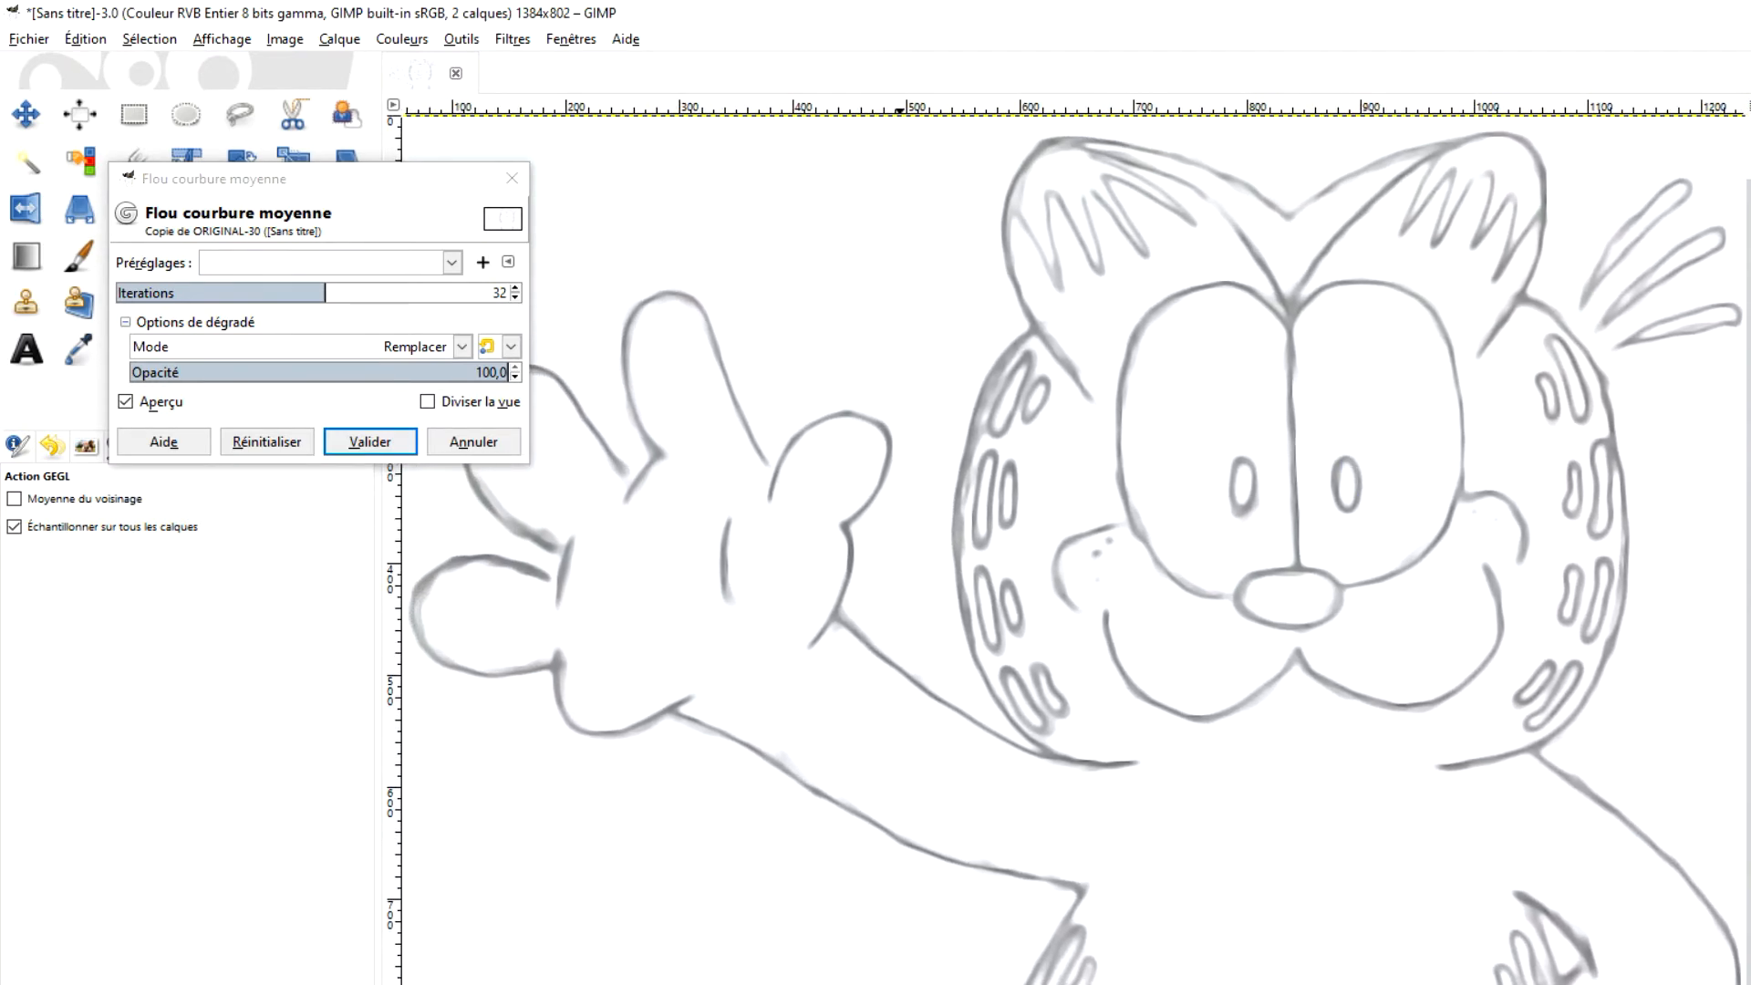
left_click(325, 286)
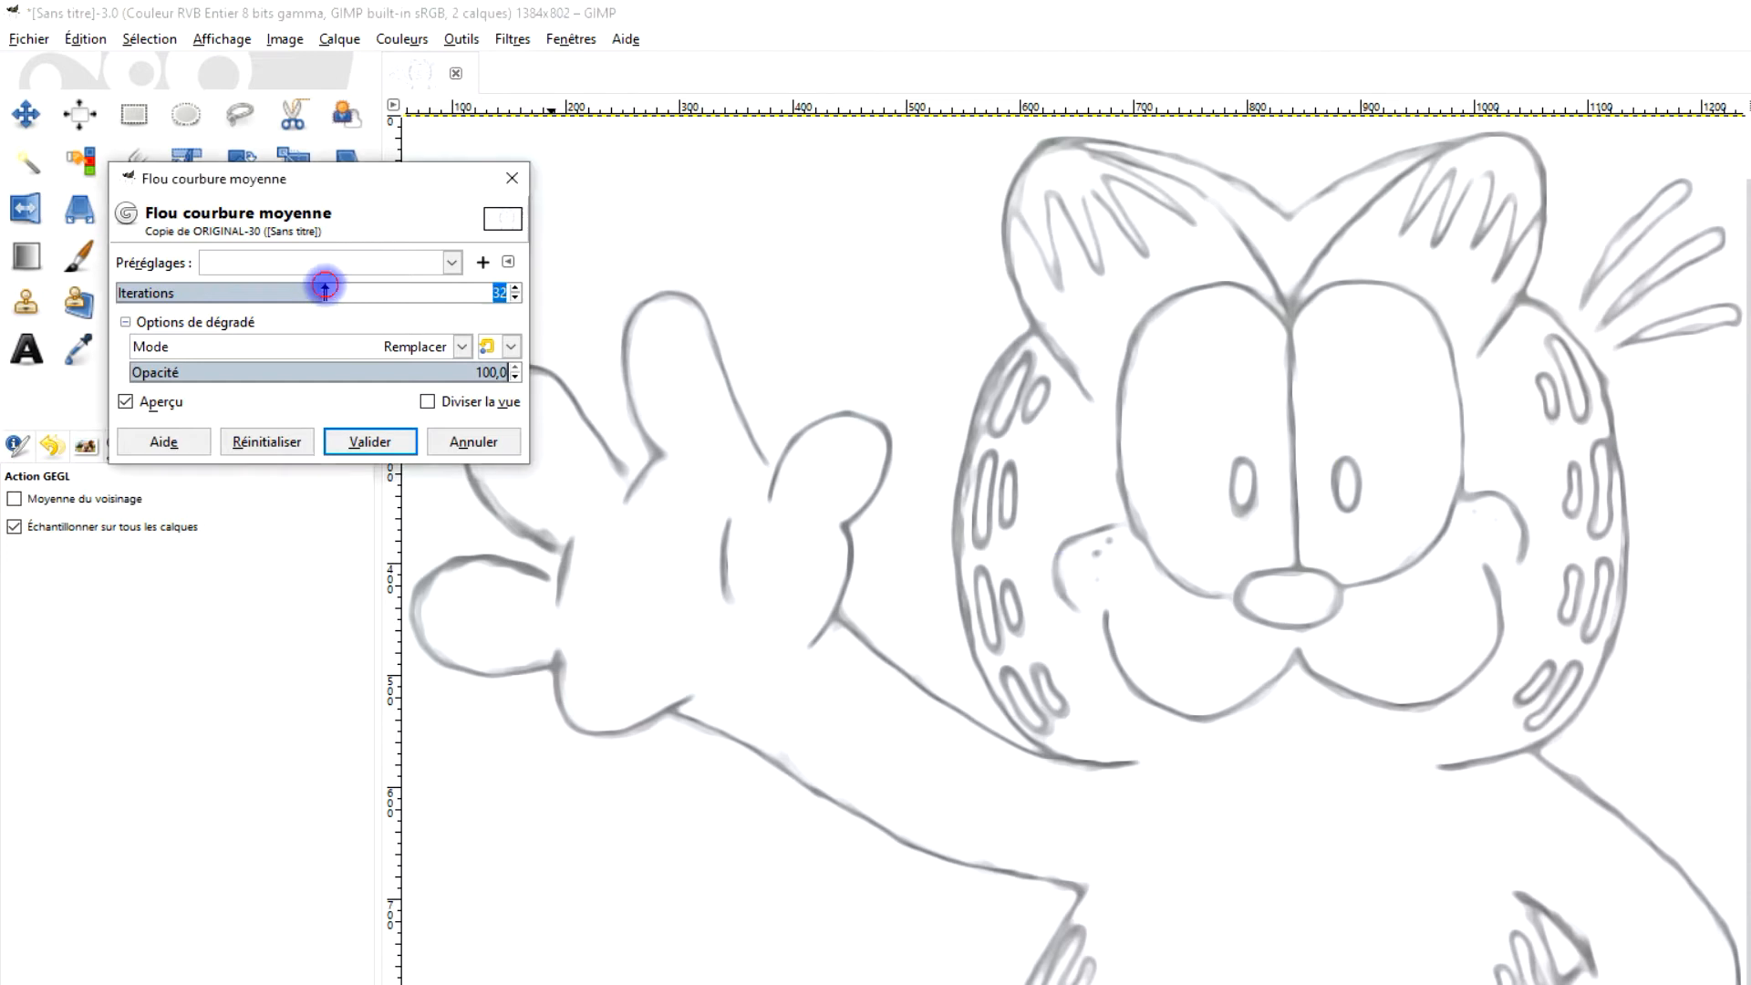
left_click_drag(306, 290, 380, 292)
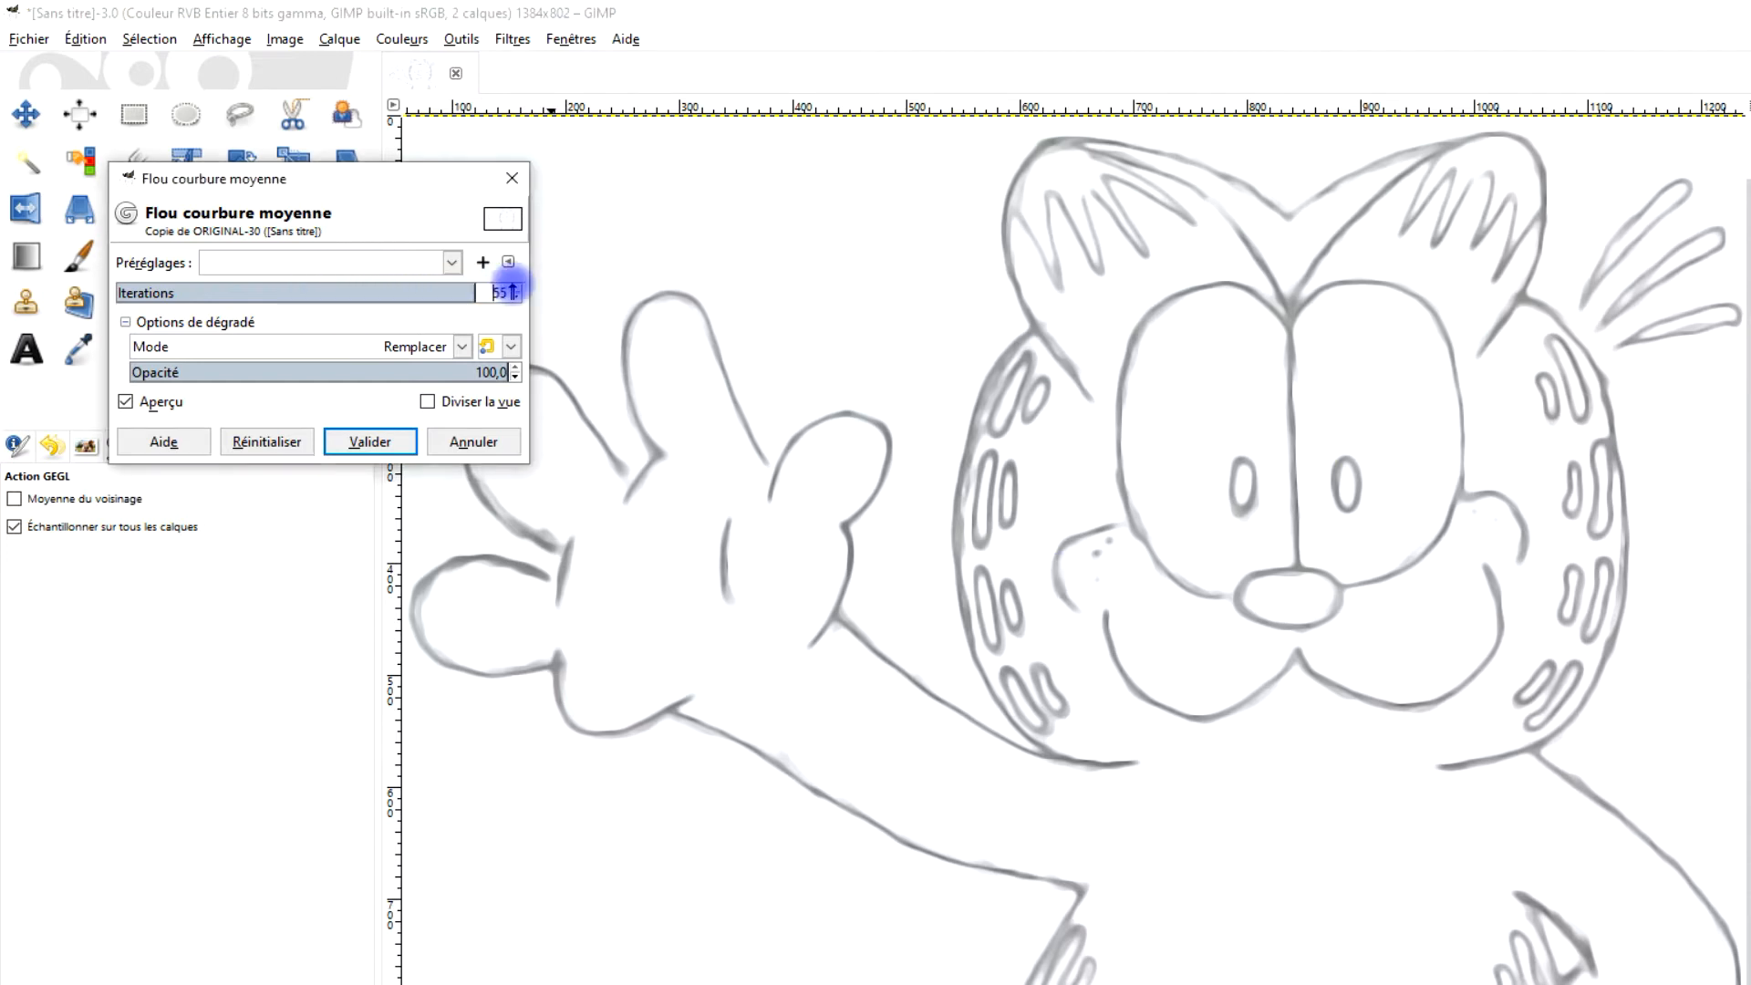
left_click_drag(462, 288, 1061, 307)
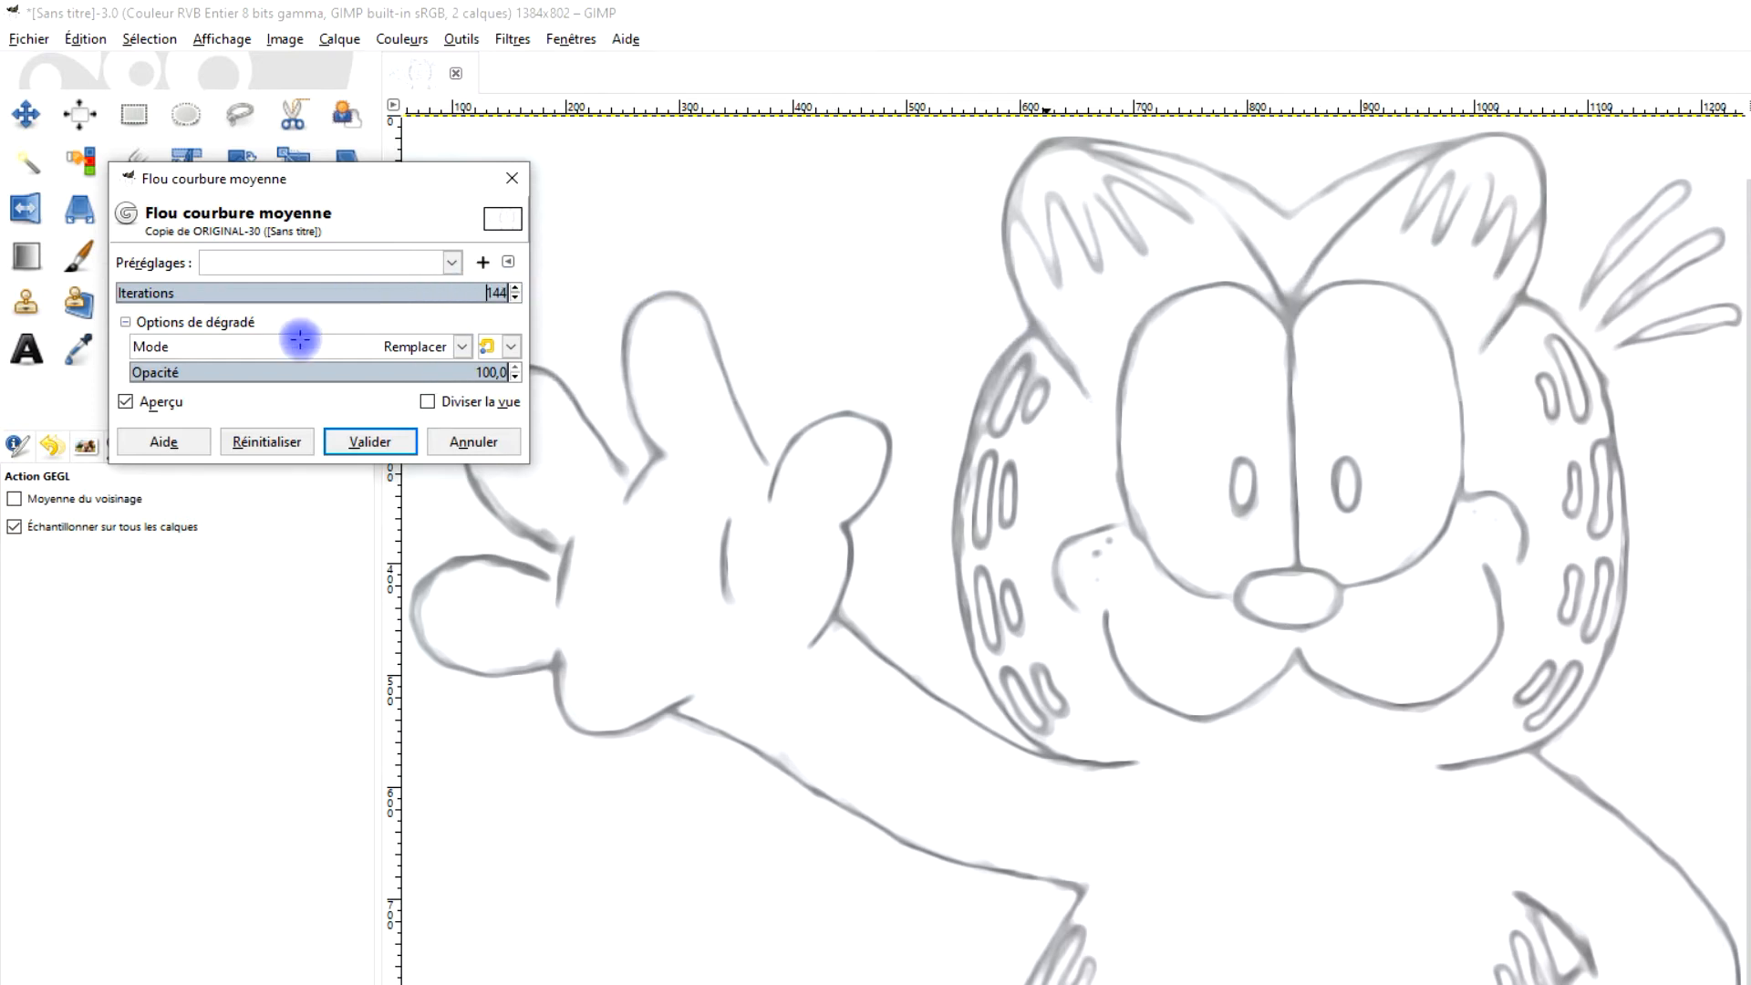
left_click_drag(445, 285, 221, 296)
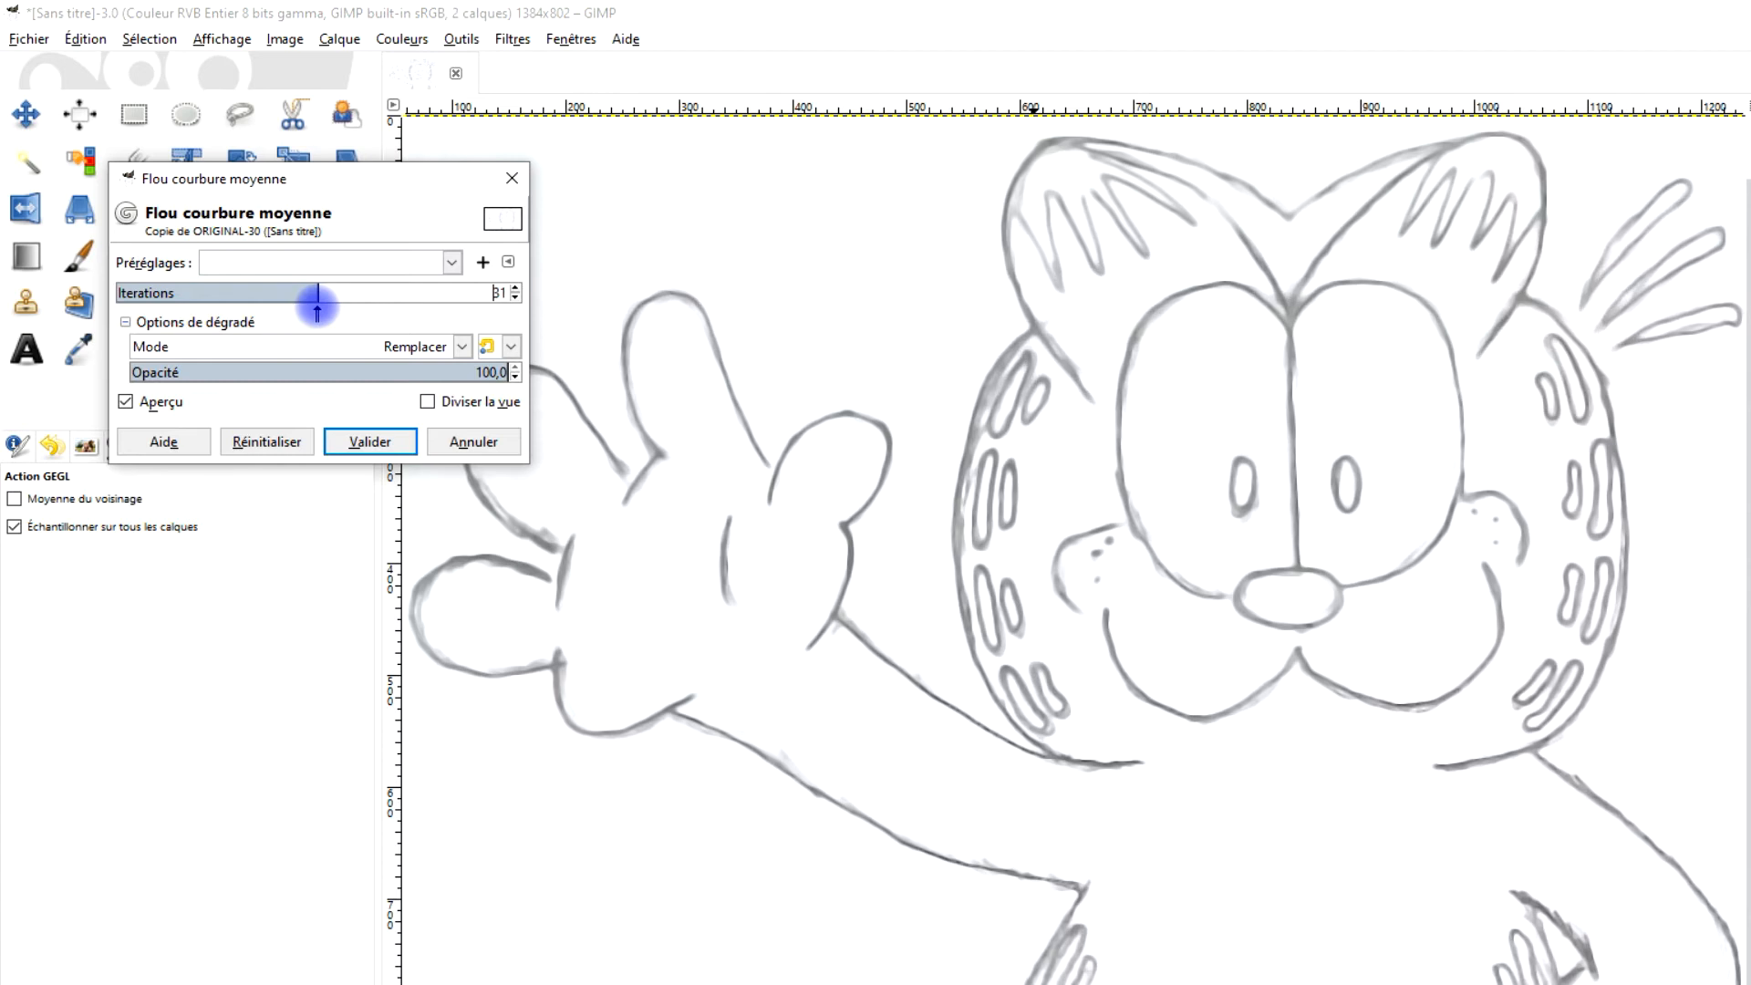
Step: Set the mean curvature blur to 37 iterations and apply it to the copied layer
left_click_drag(304, 312, 180, 310)
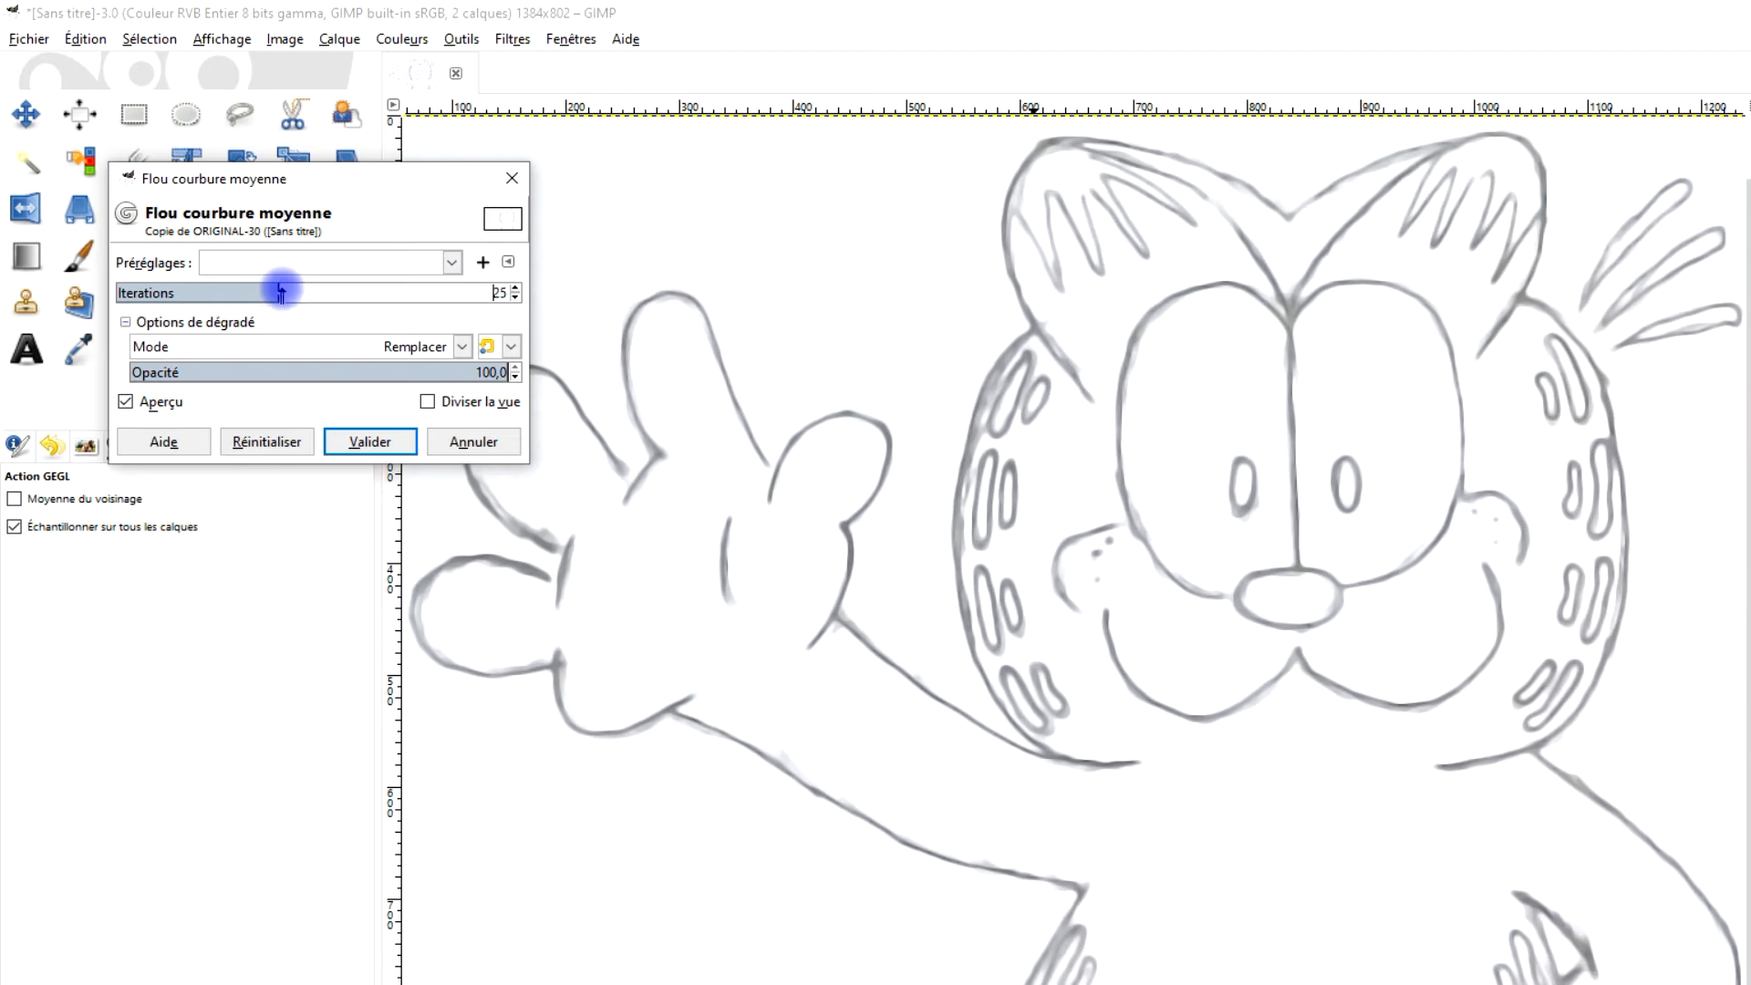
left_click_drag(292, 294, 359, 293)
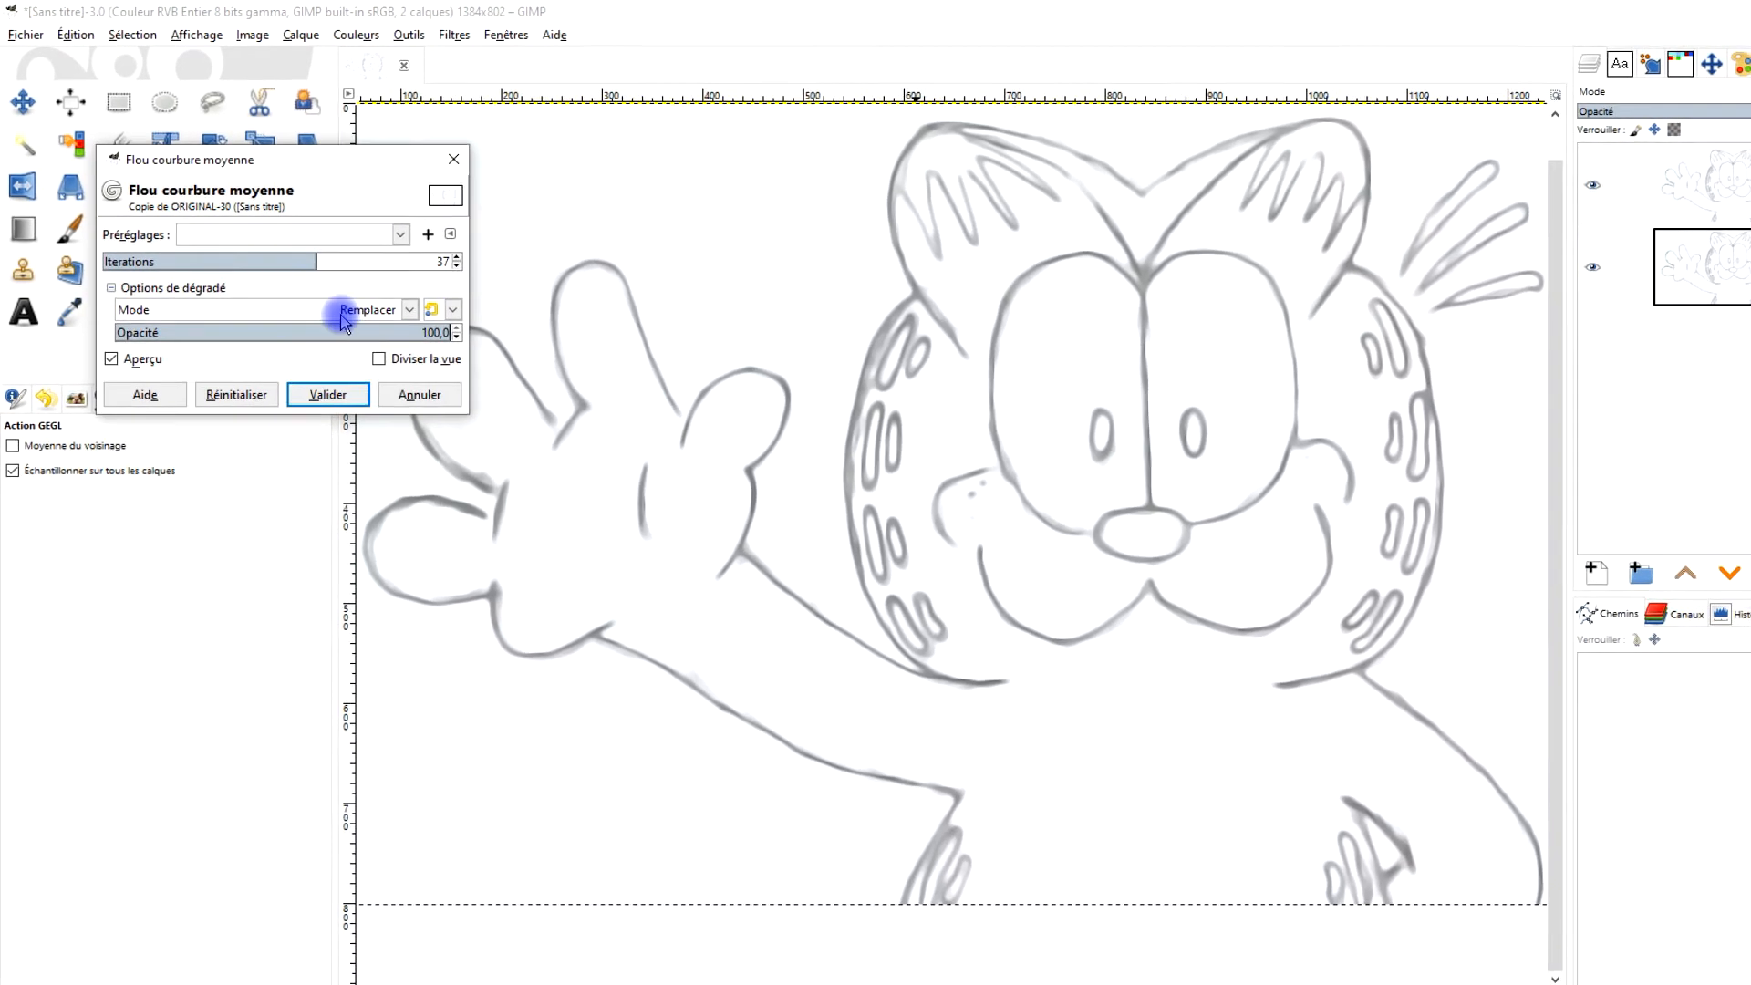
left_click(321, 387)
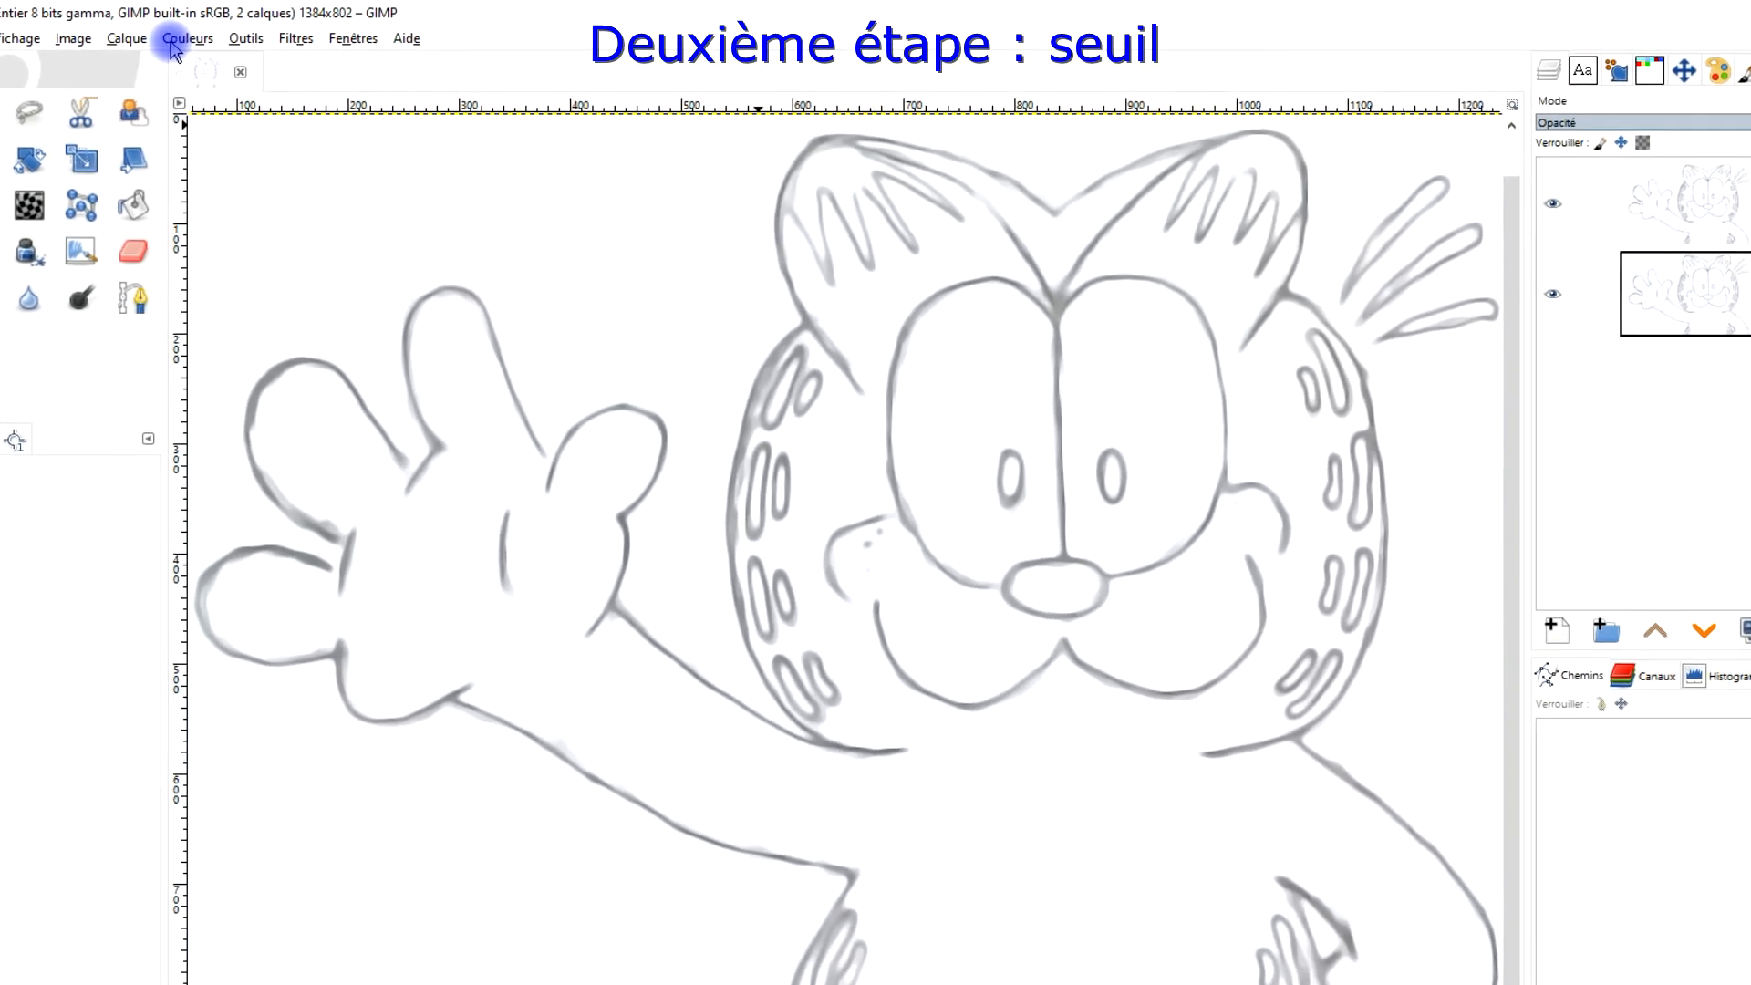
Step: Apply a threshold (Seuil) to the copied layer with the value range set to 229–255, turning the grey lines solid black
left_click(245, 35)
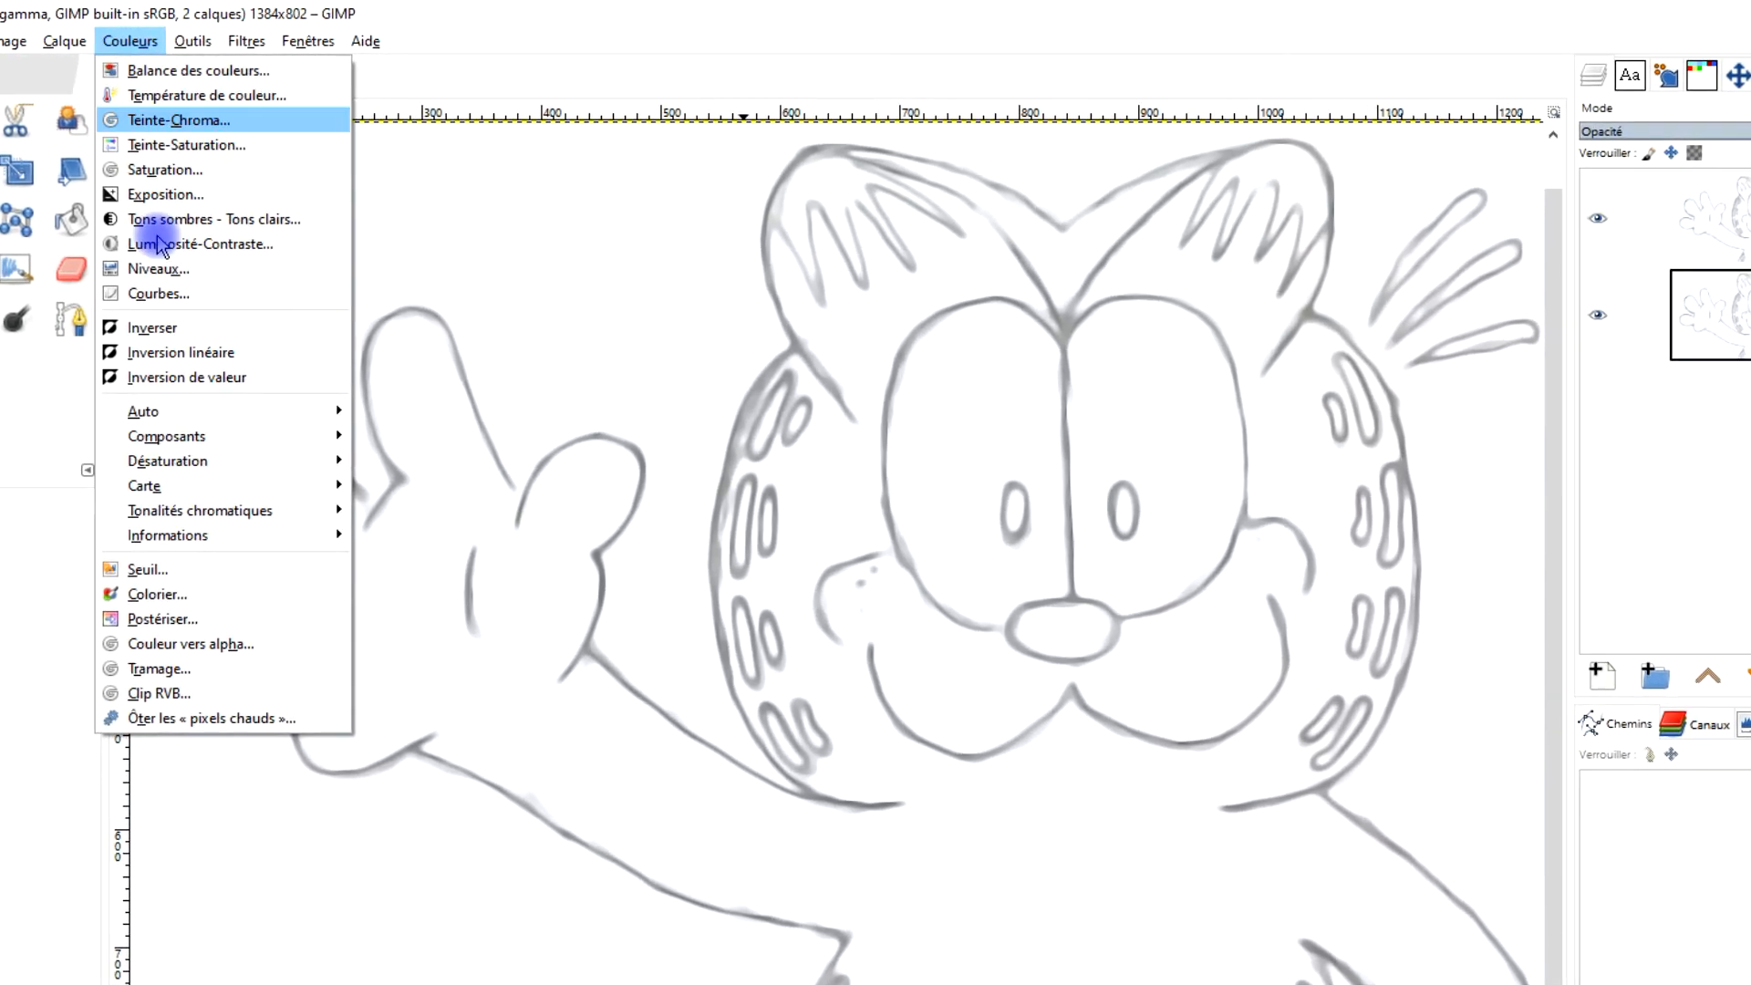
left_click(154, 572)
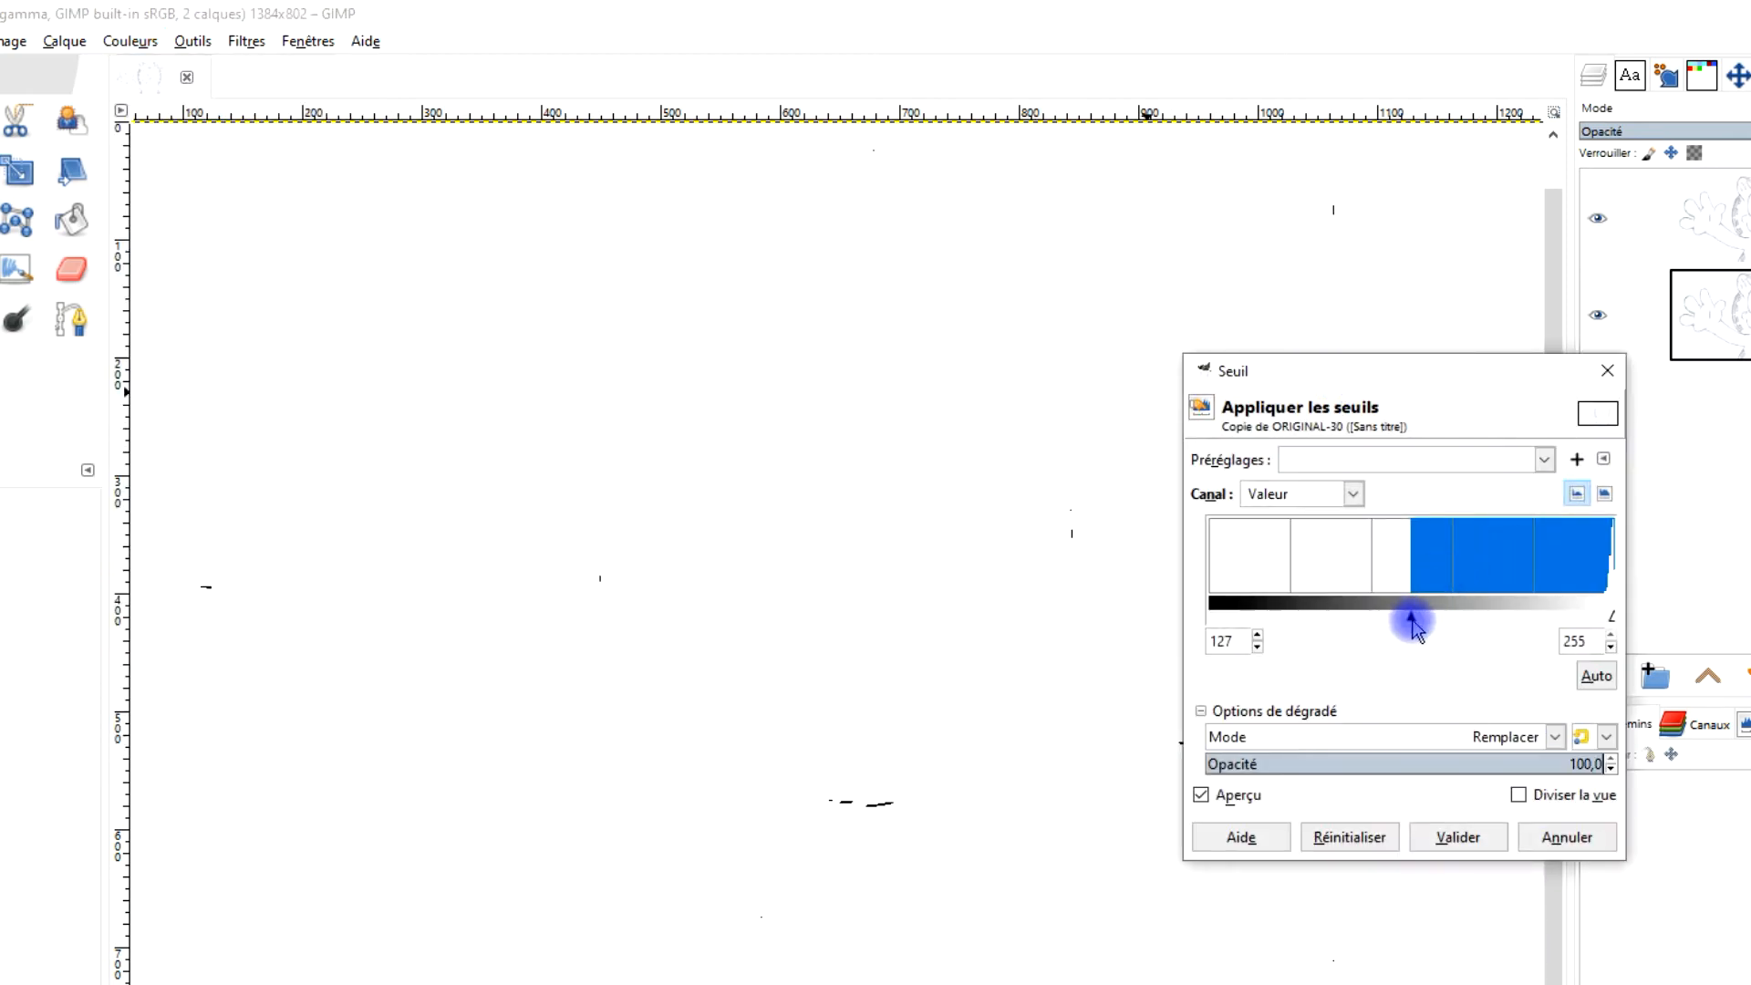
left_click_drag(1414, 623, 1559, 627)
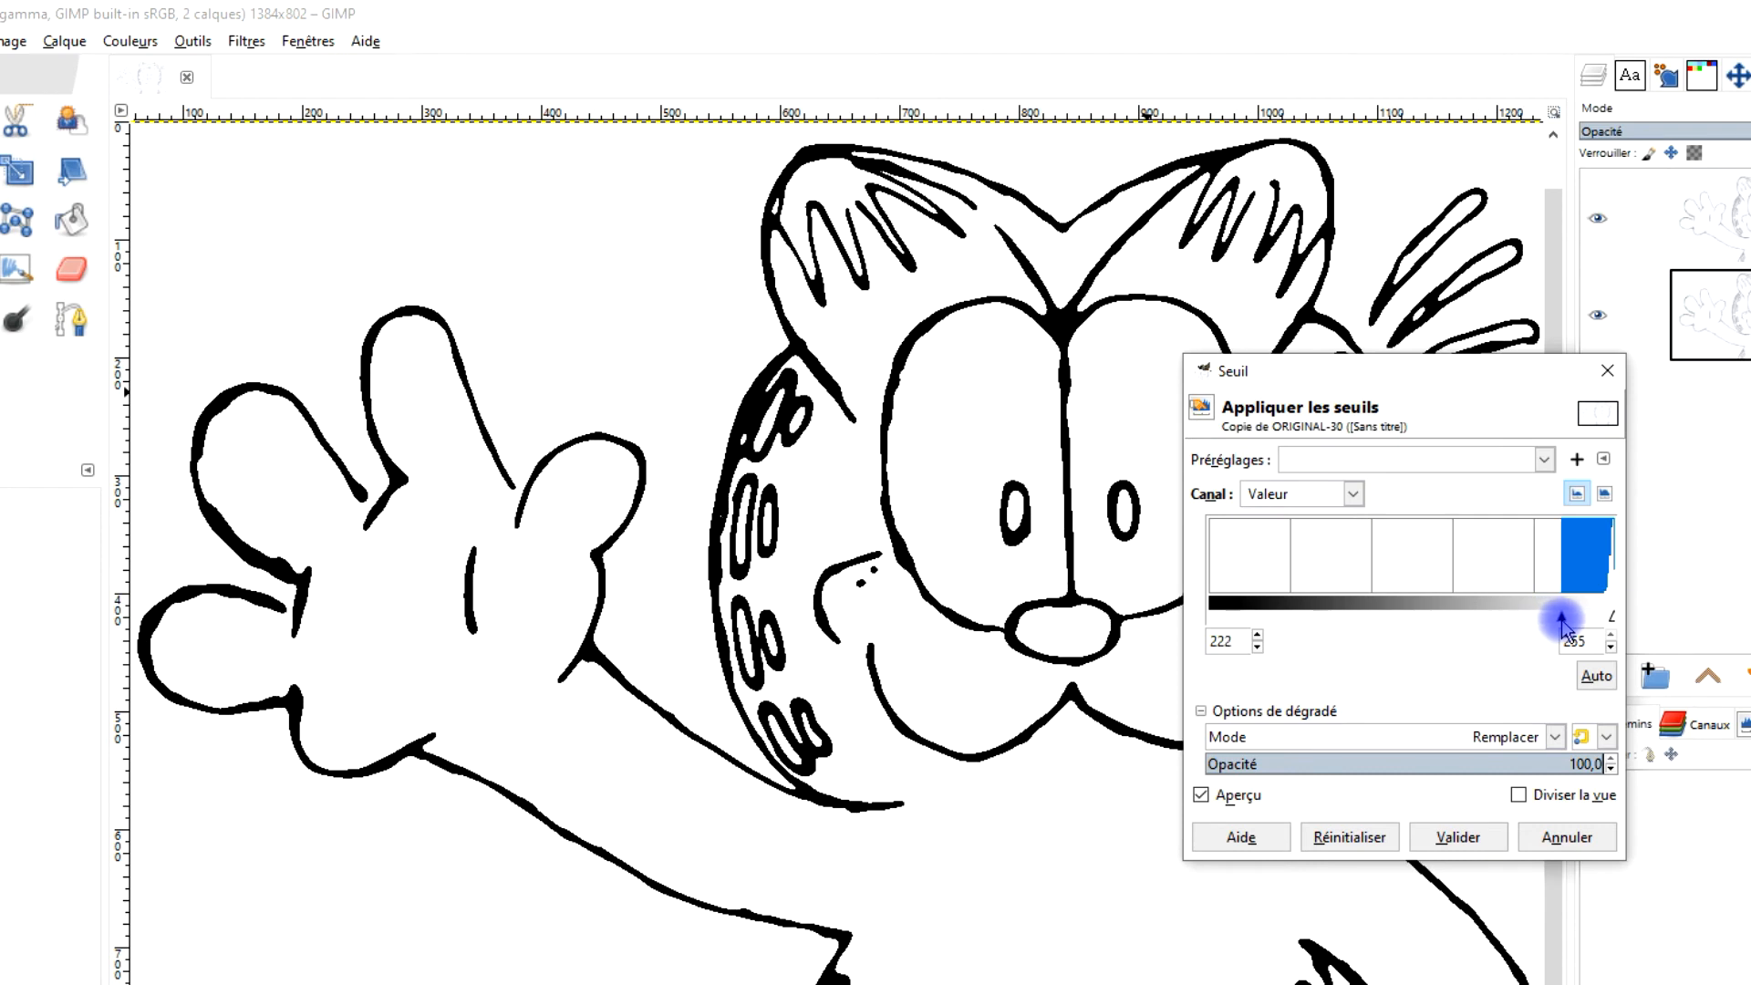
left_click_drag(1571, 627, 1574, 630)
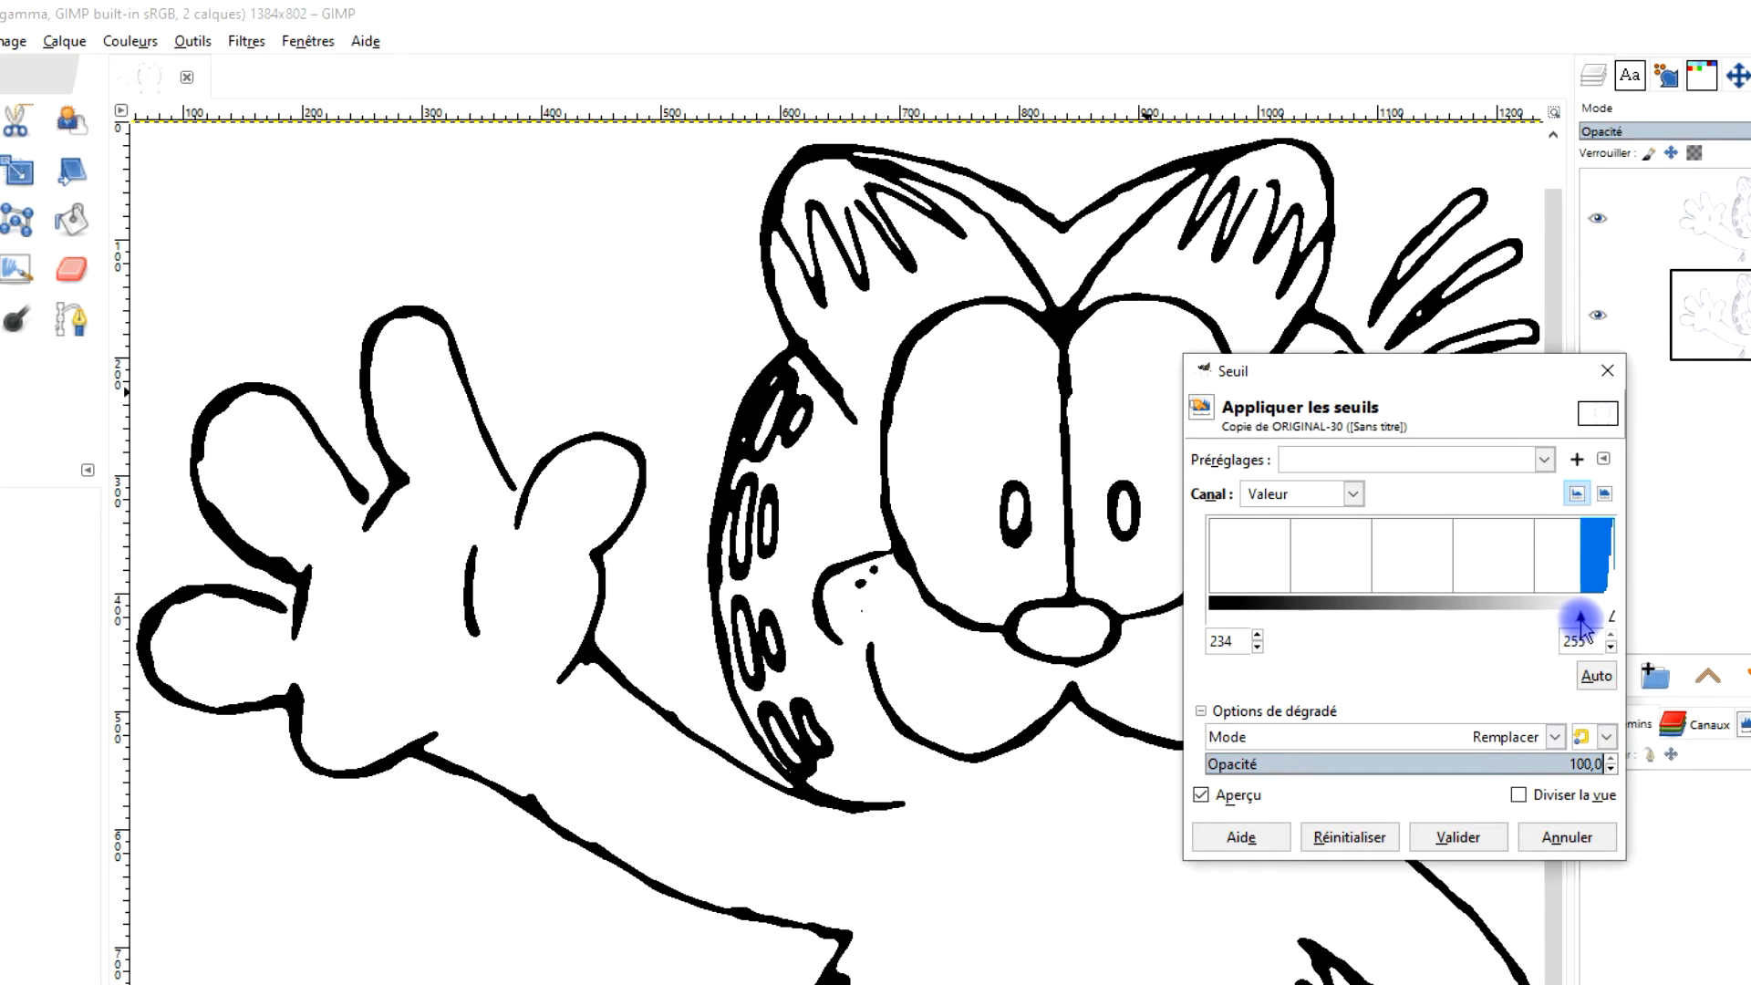
left_click_drag(1583, 628, 1590, 627)
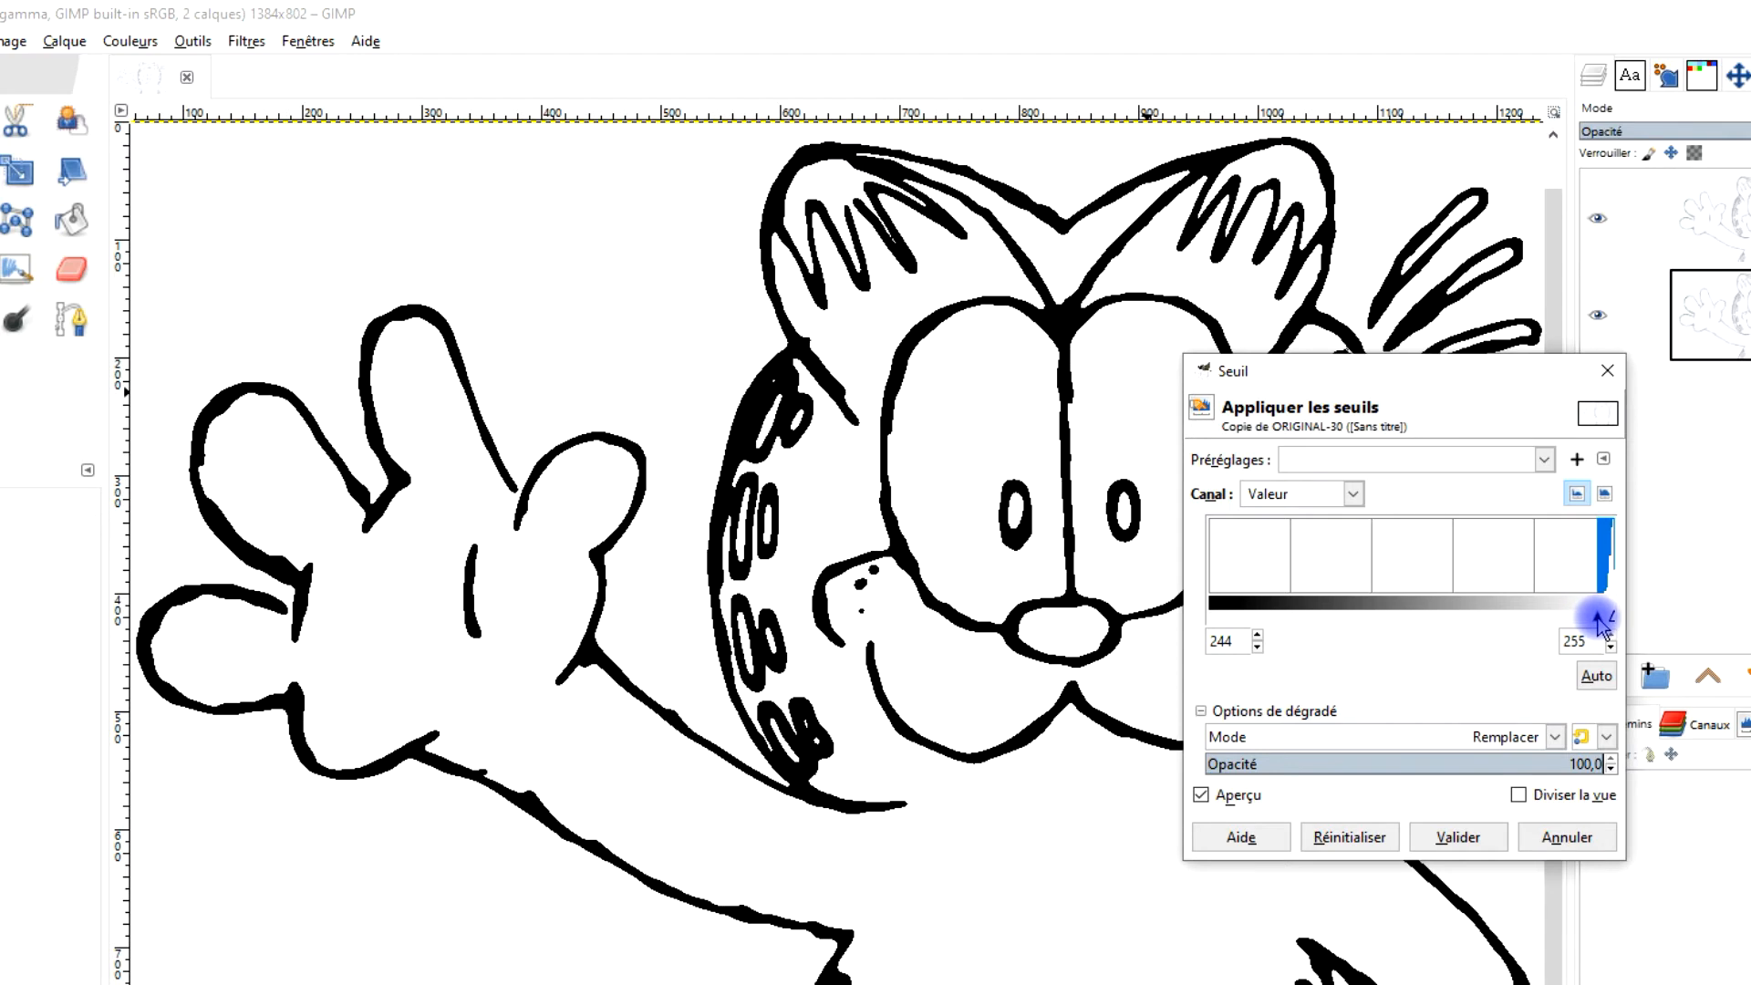
left_click_drag(1602, 627, 1602, 628)
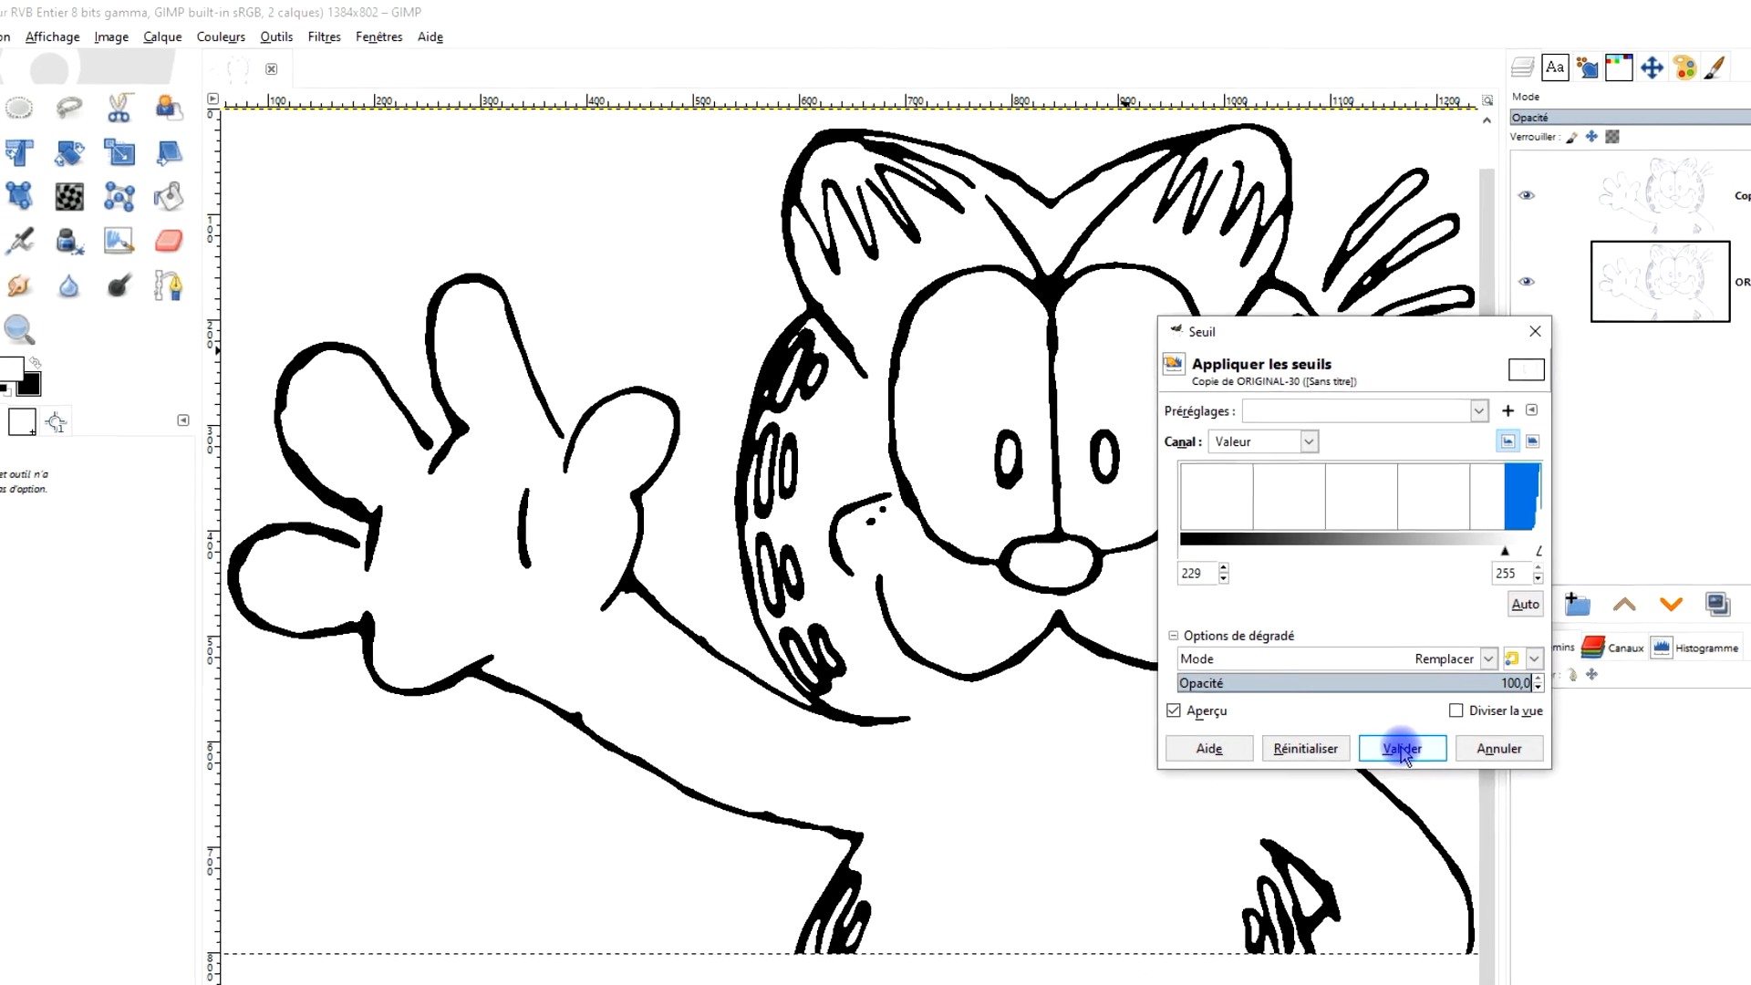
left_click(1403, 754)
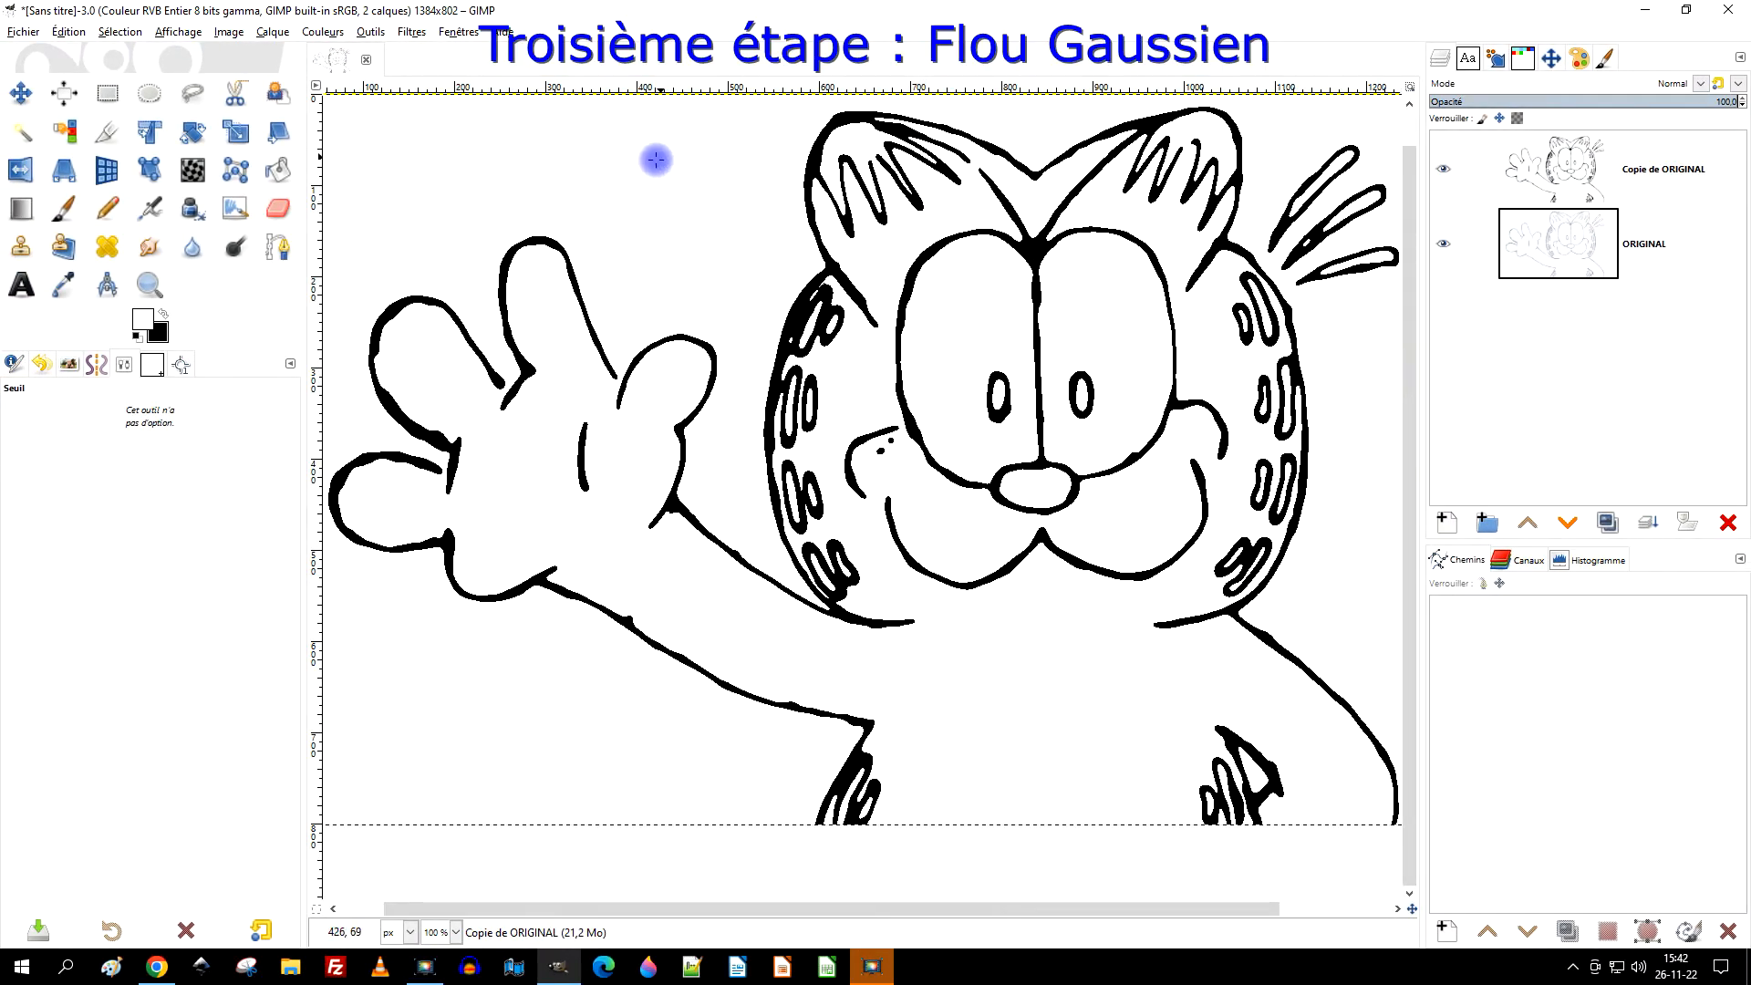
Step: Open the Gaussian blur (Flou gaussien) filter for the copied layer
left_click(415, 32)
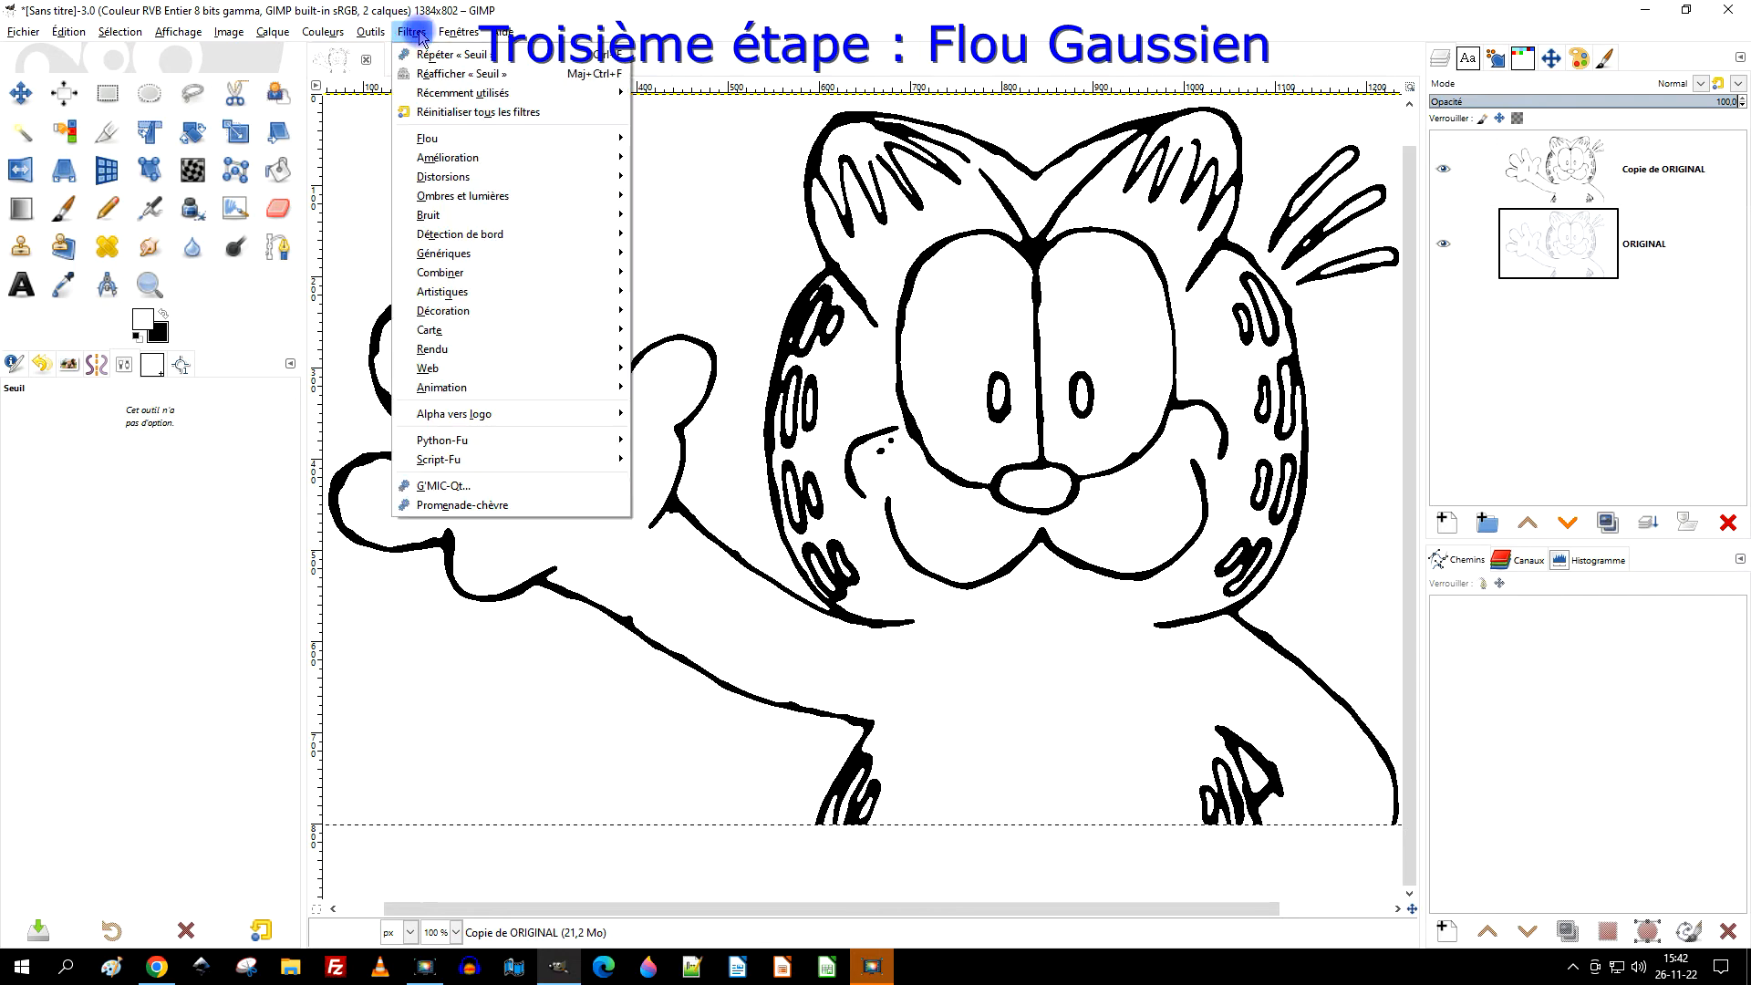
mouse_move(429, 139)
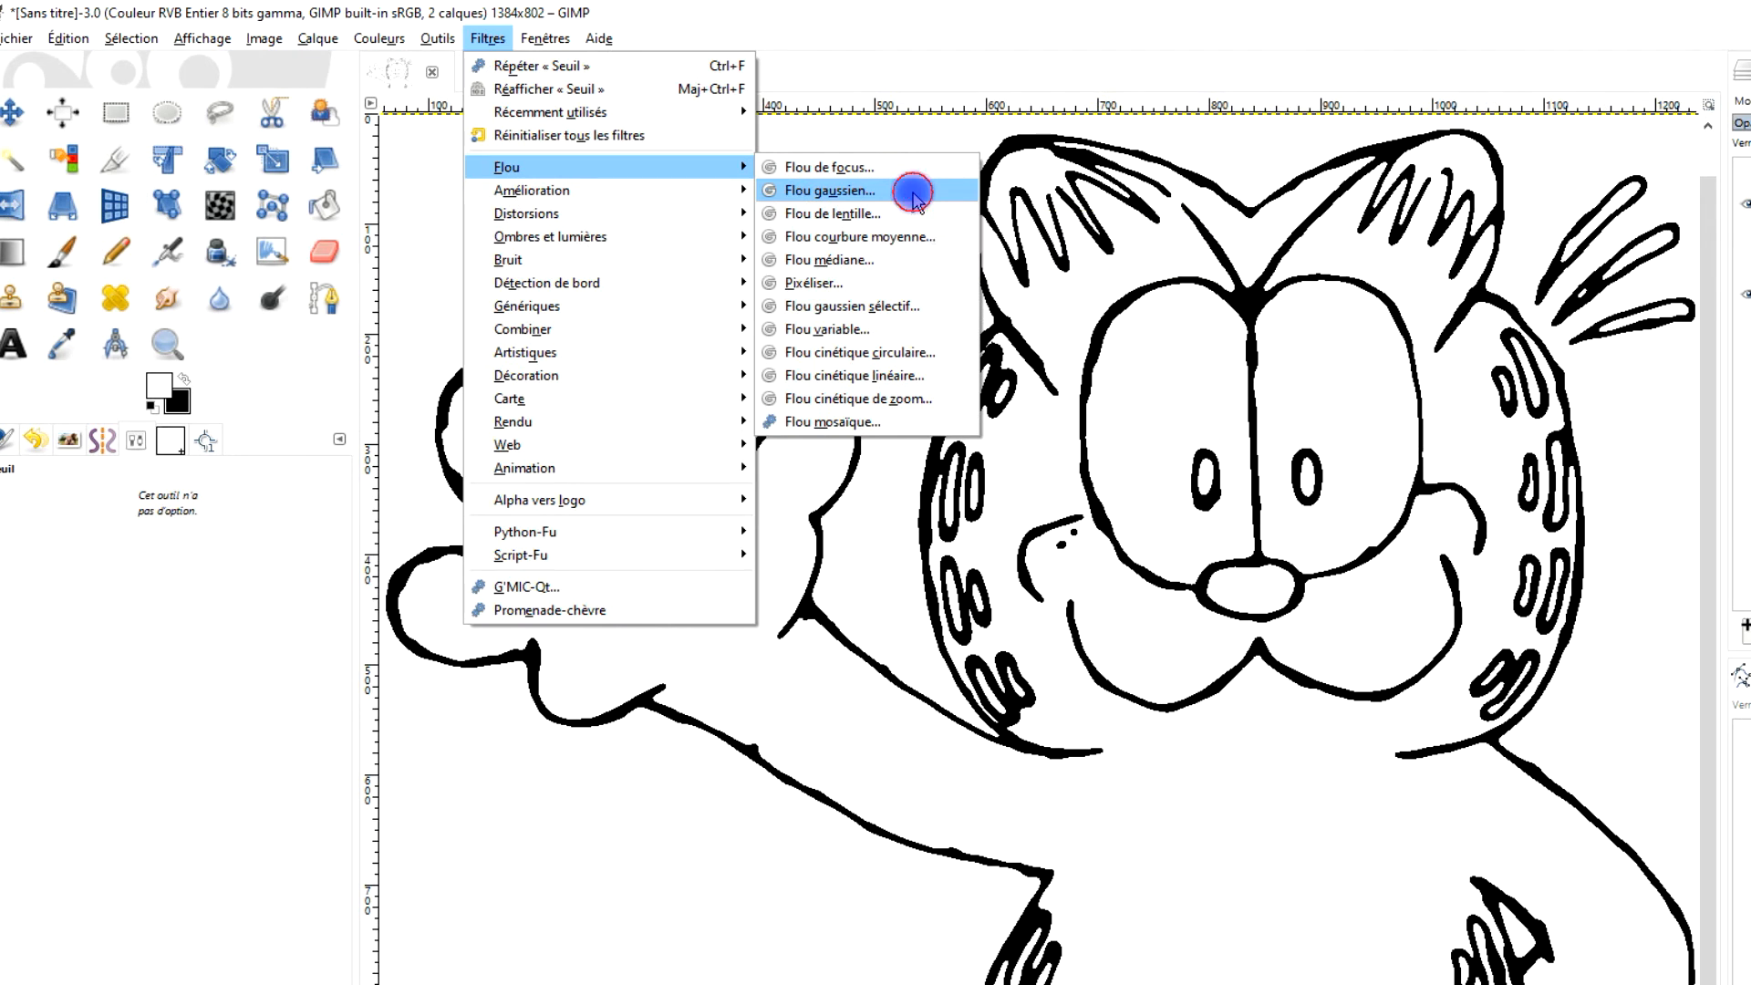
left_click(913, 191)
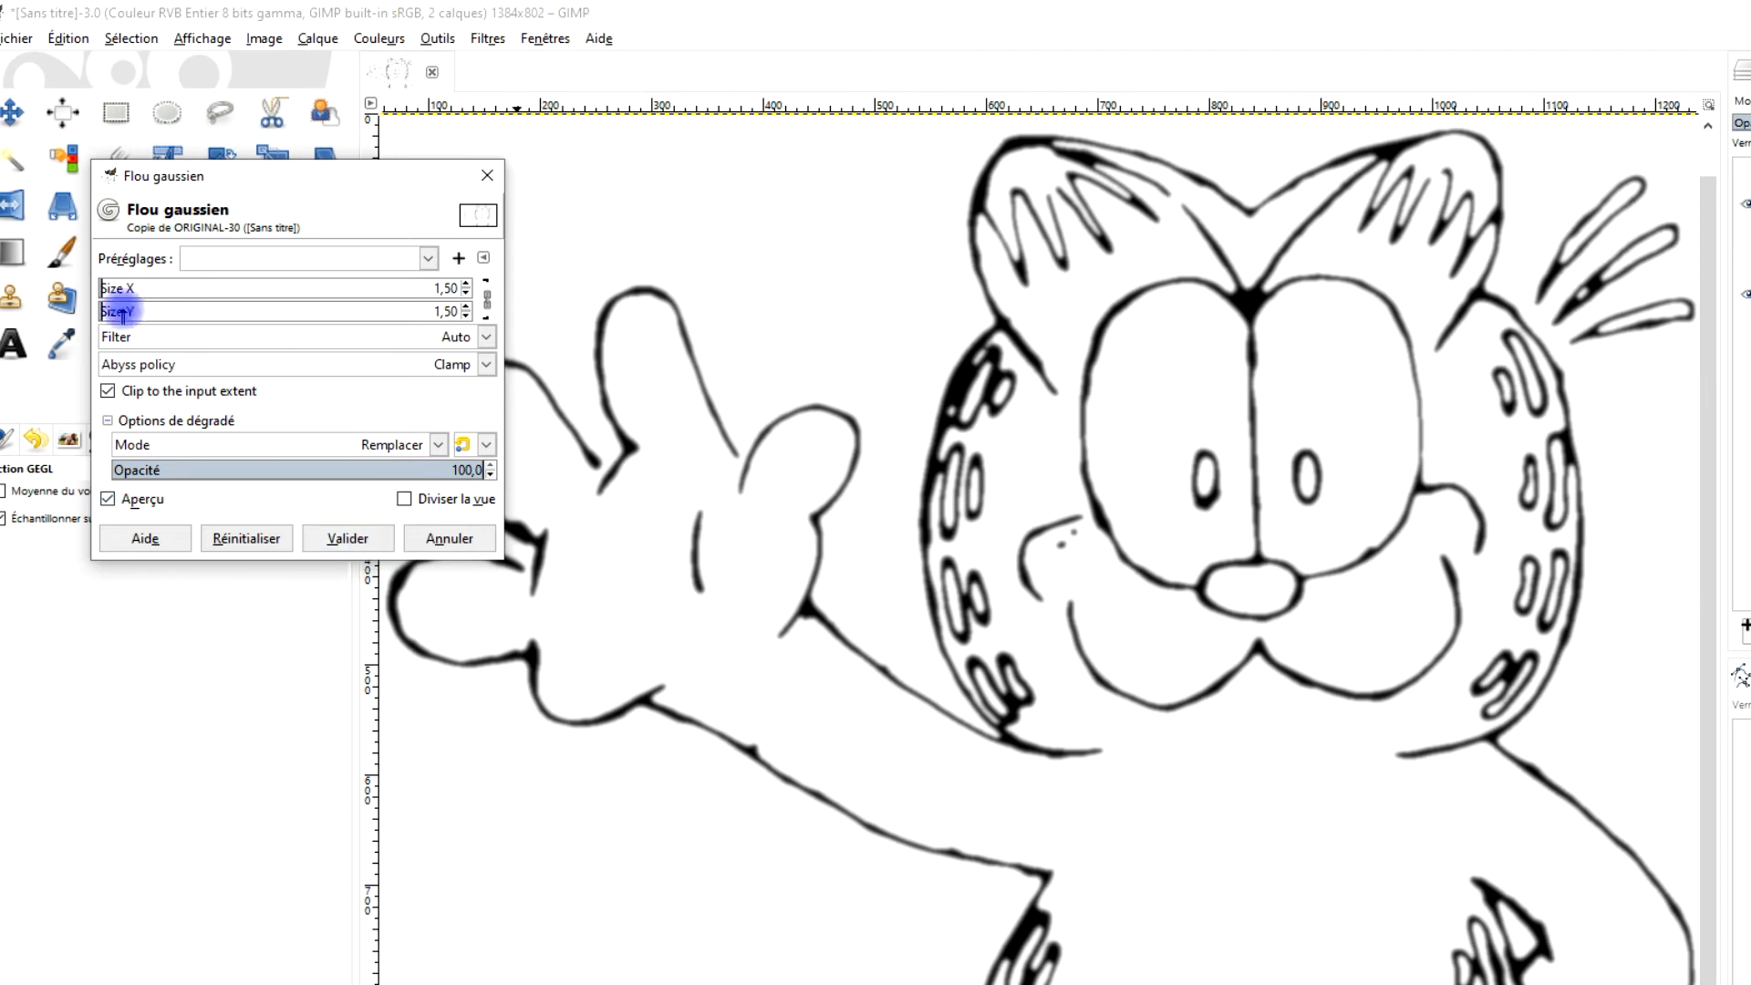
Step: Try Gaussian blur sizes such as 0.50, 2.50, 0.00 and 1.00, checking their effect on the line edges
left_click(467, 293)
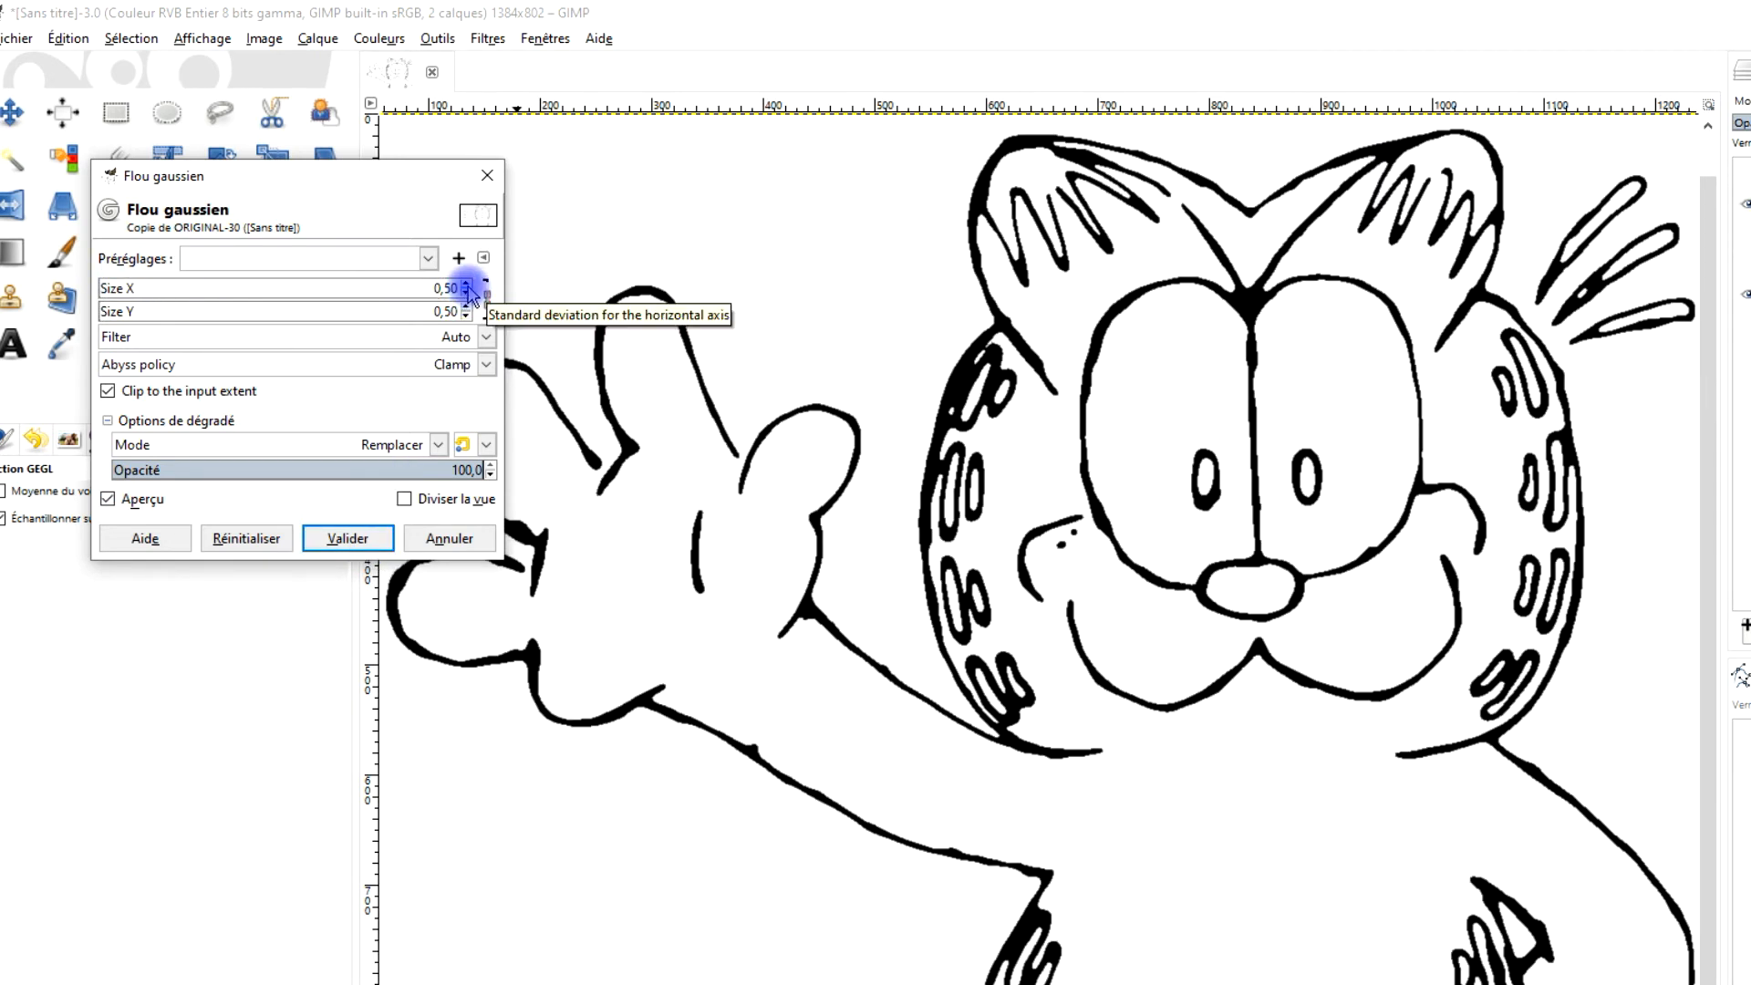
left_click(466, 286)
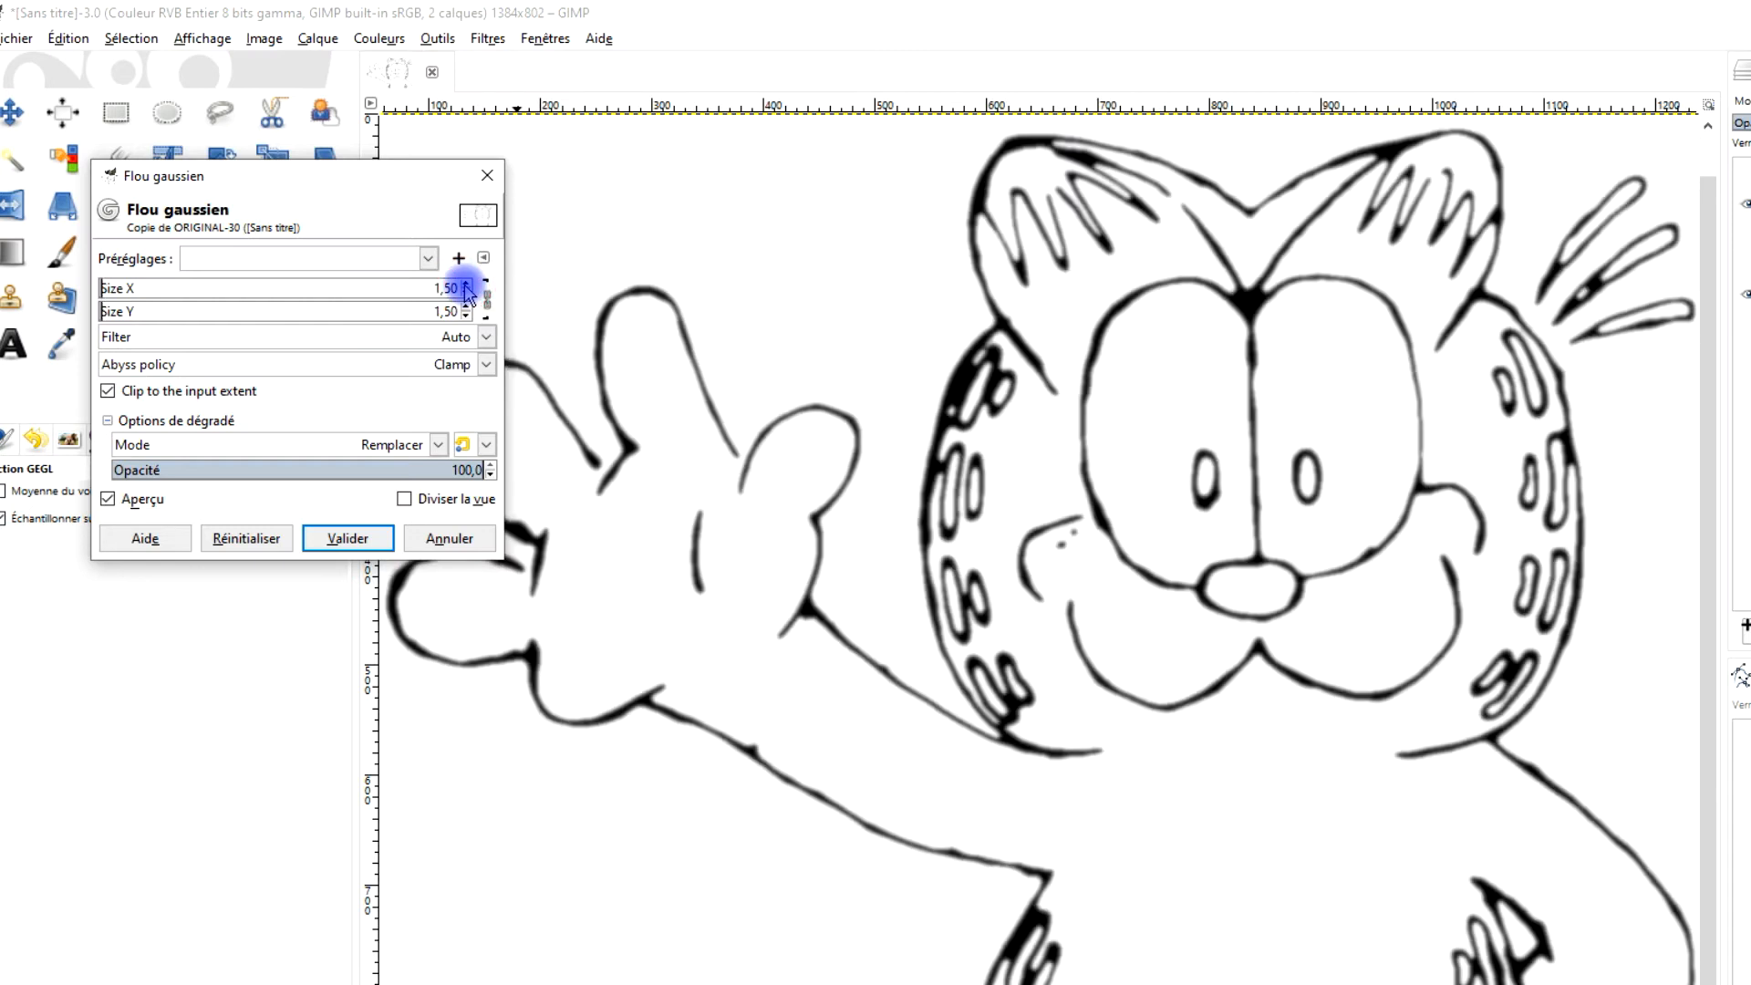
left_click(466, 286)
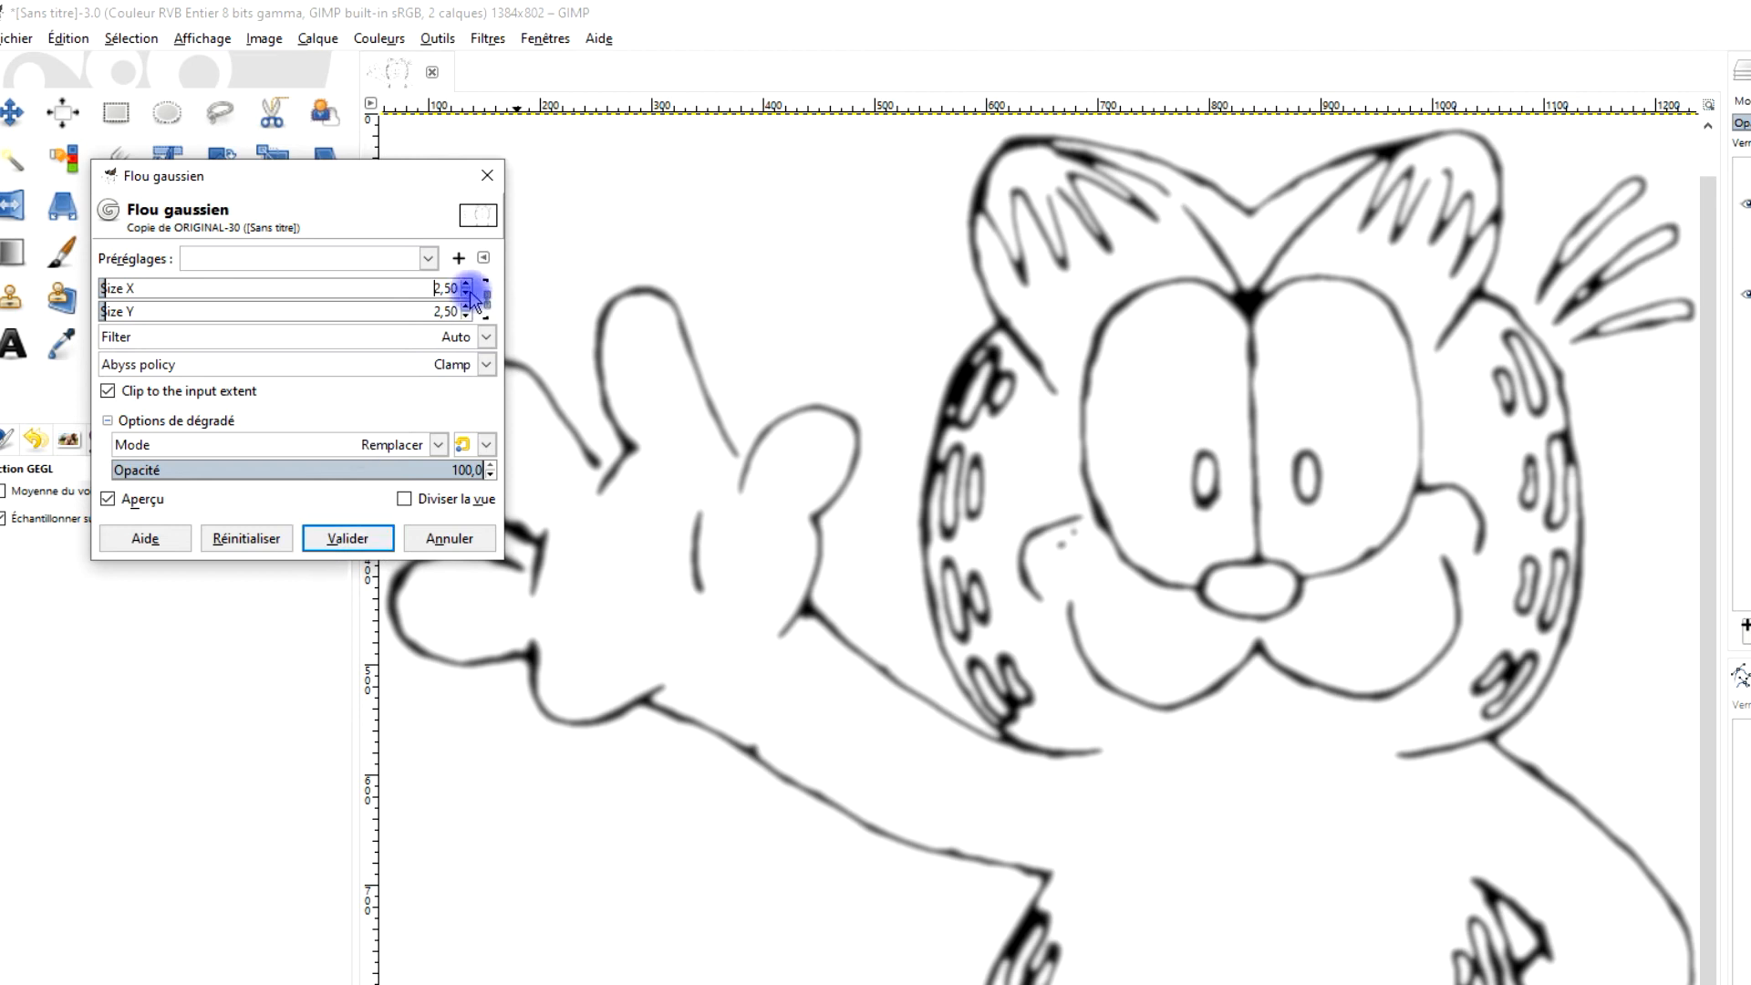
left_click(466, 292)
left_click(466, 292)
left_click(466, 291)
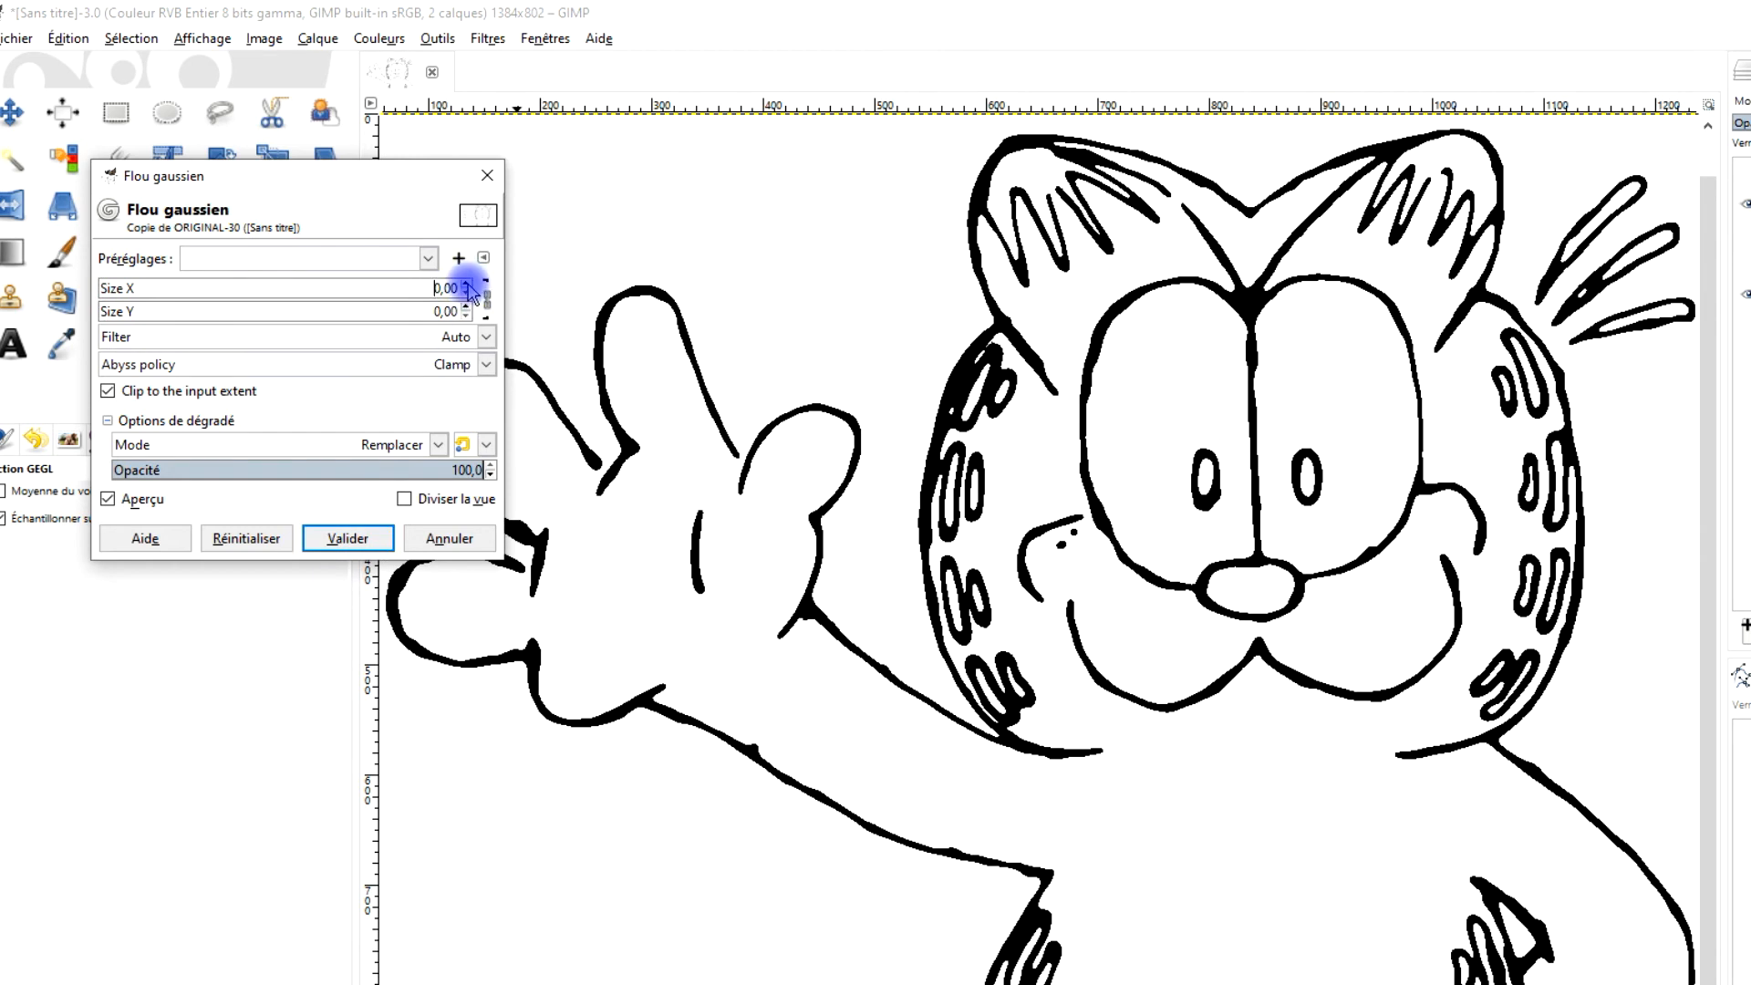
left_click(466, 285)
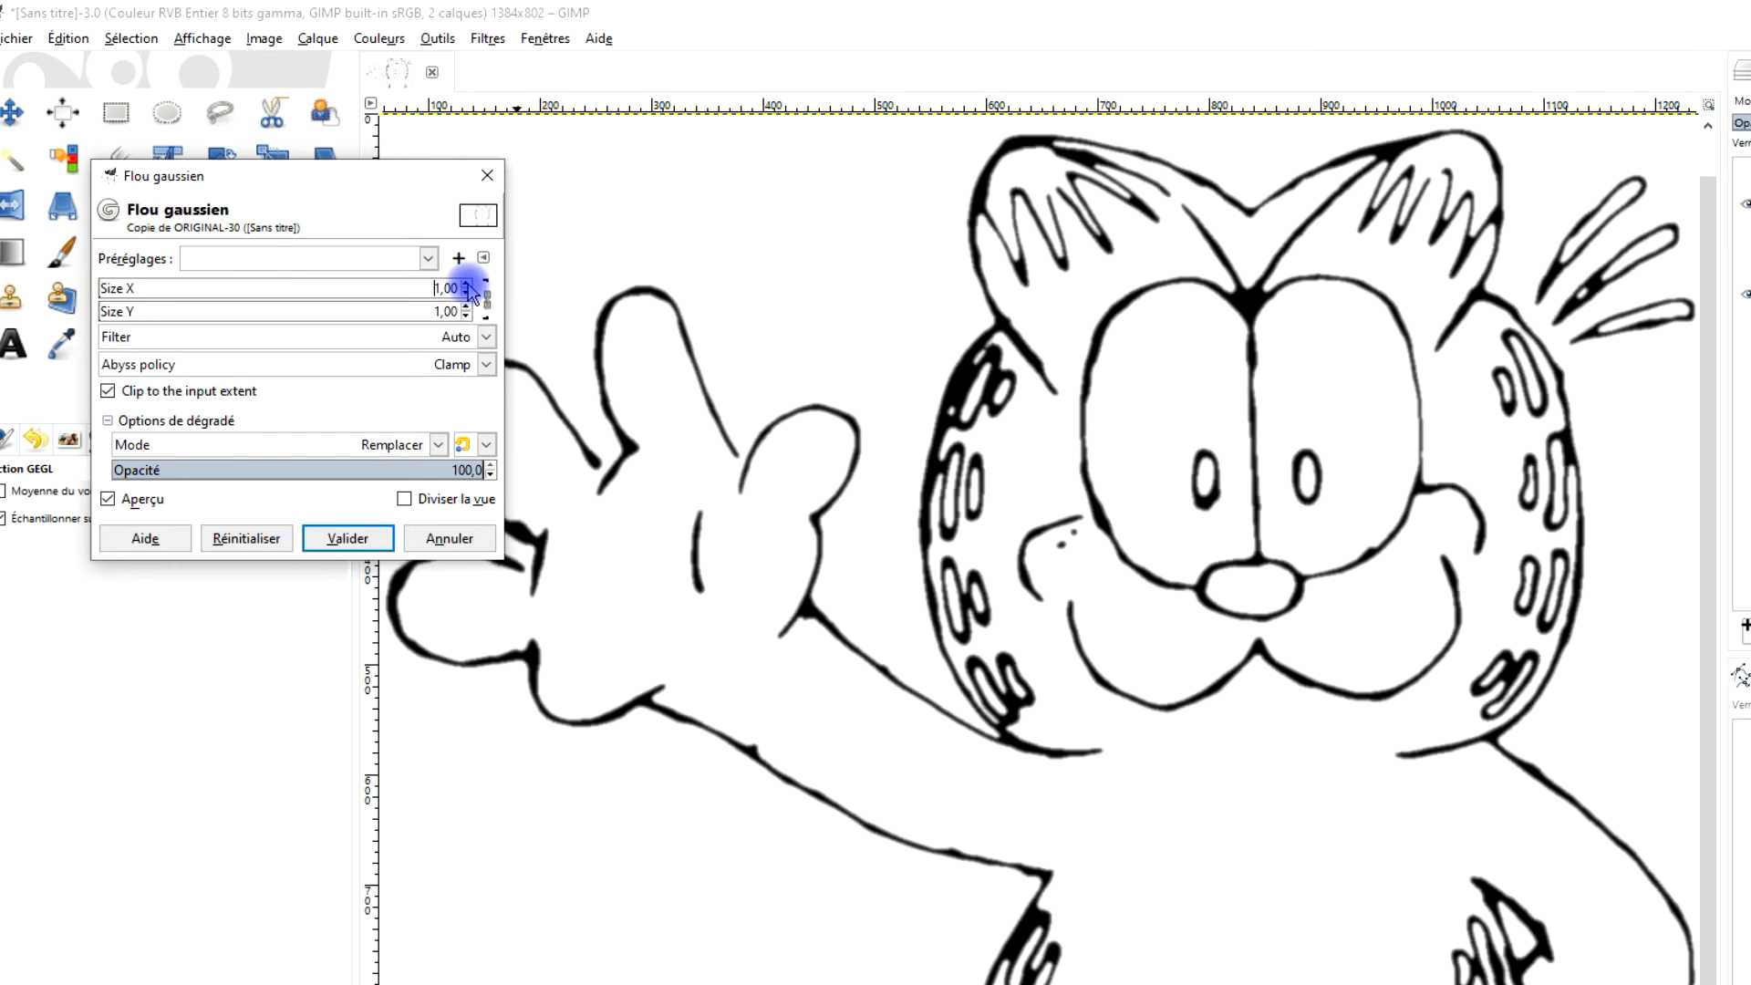
Step: Reset the Gaussian blur to its default size of 1.50 in X and Y and apply it to the copied layer
left_click(246, 538)
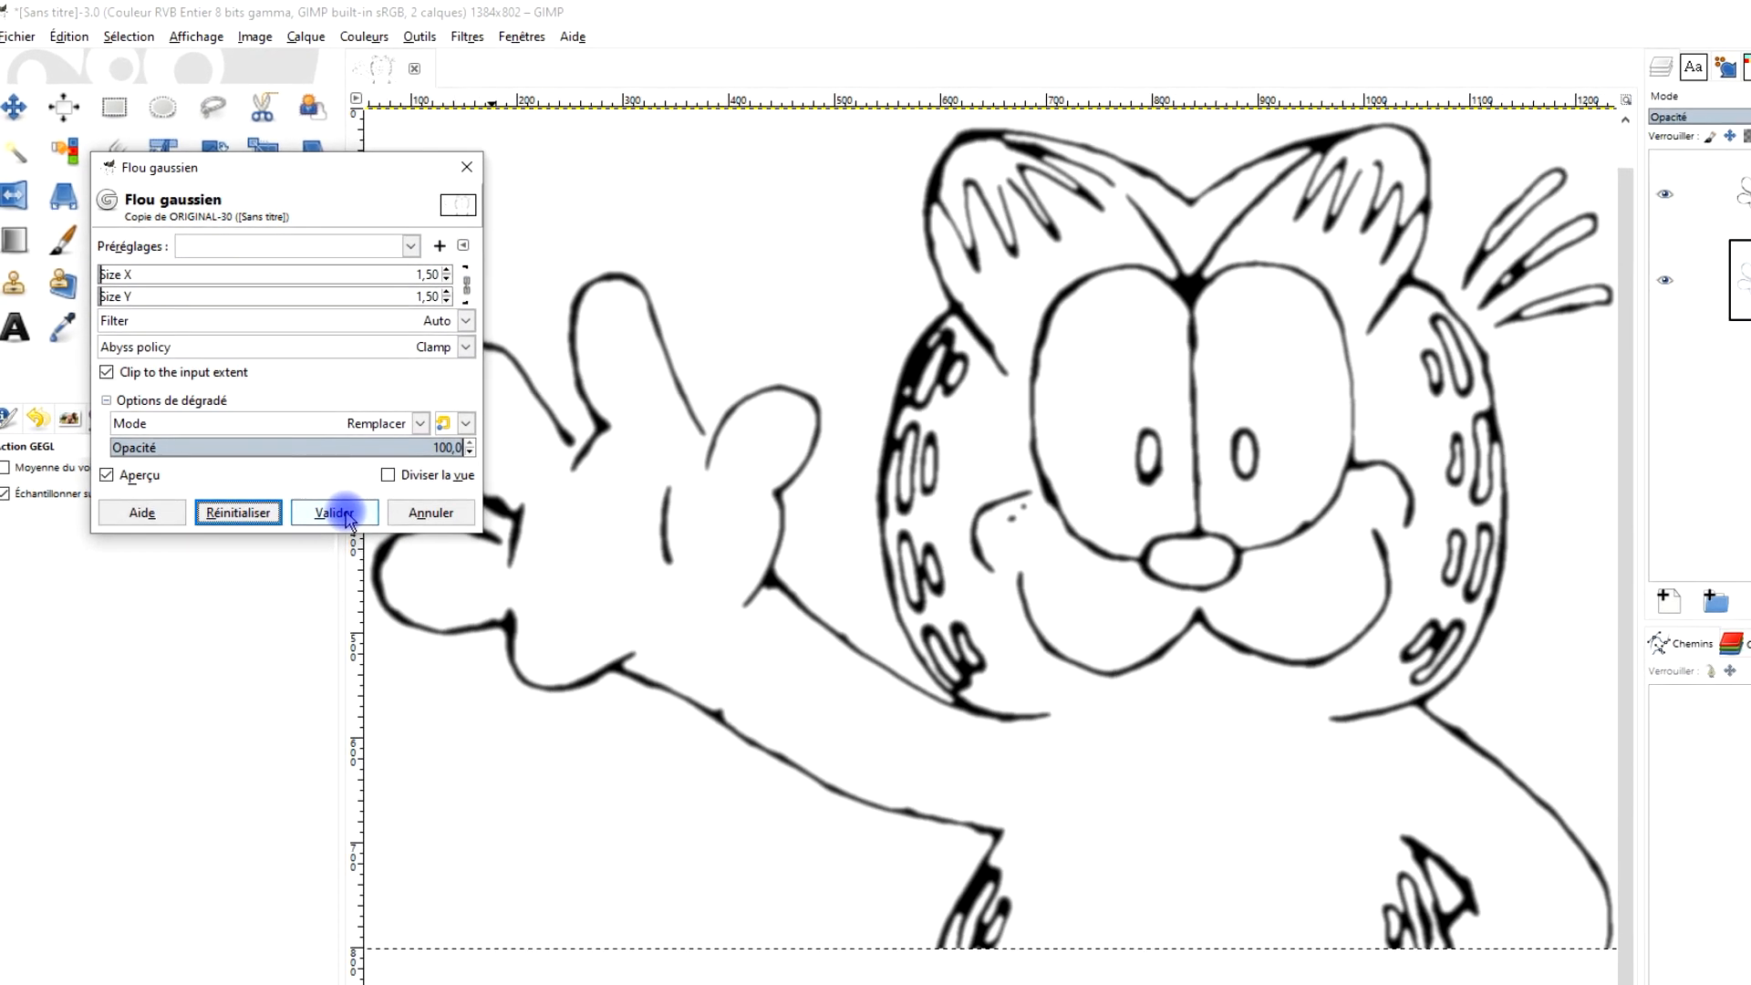
left_click(335, 498)
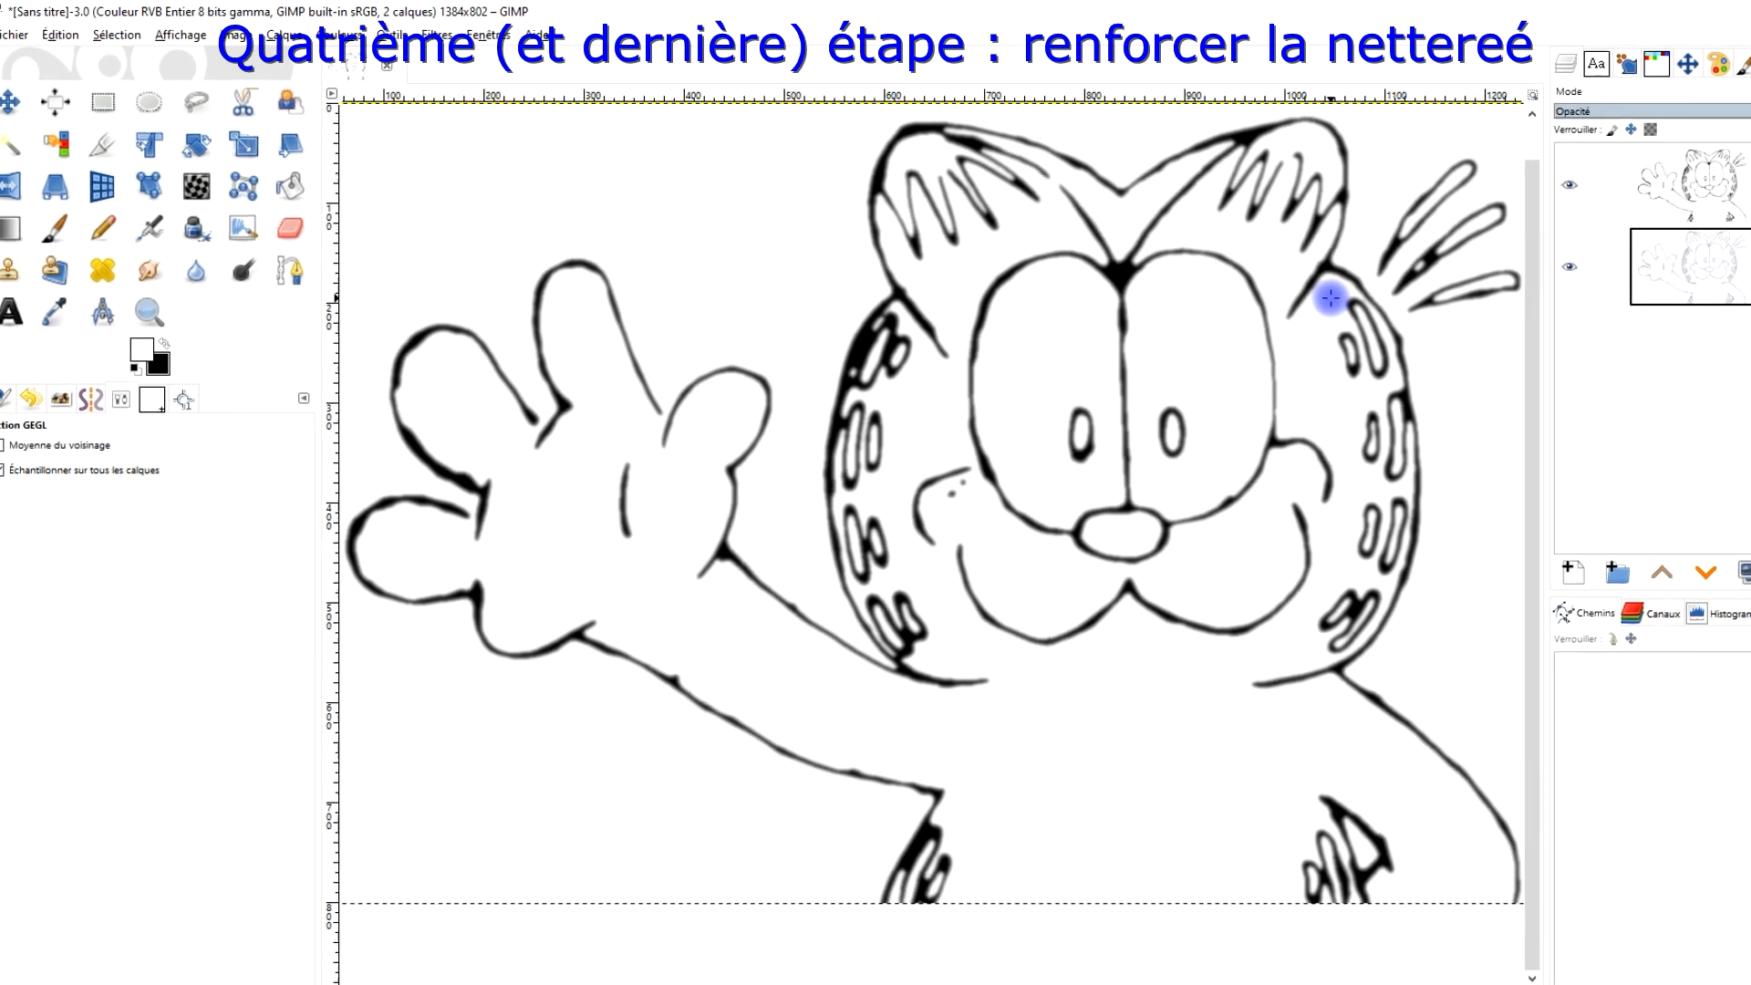
Step: Sharpen the copied layer with Renforcer la netteté, using a radius of about 20.97 and an amount of about 7.33
left_click(488, 42)
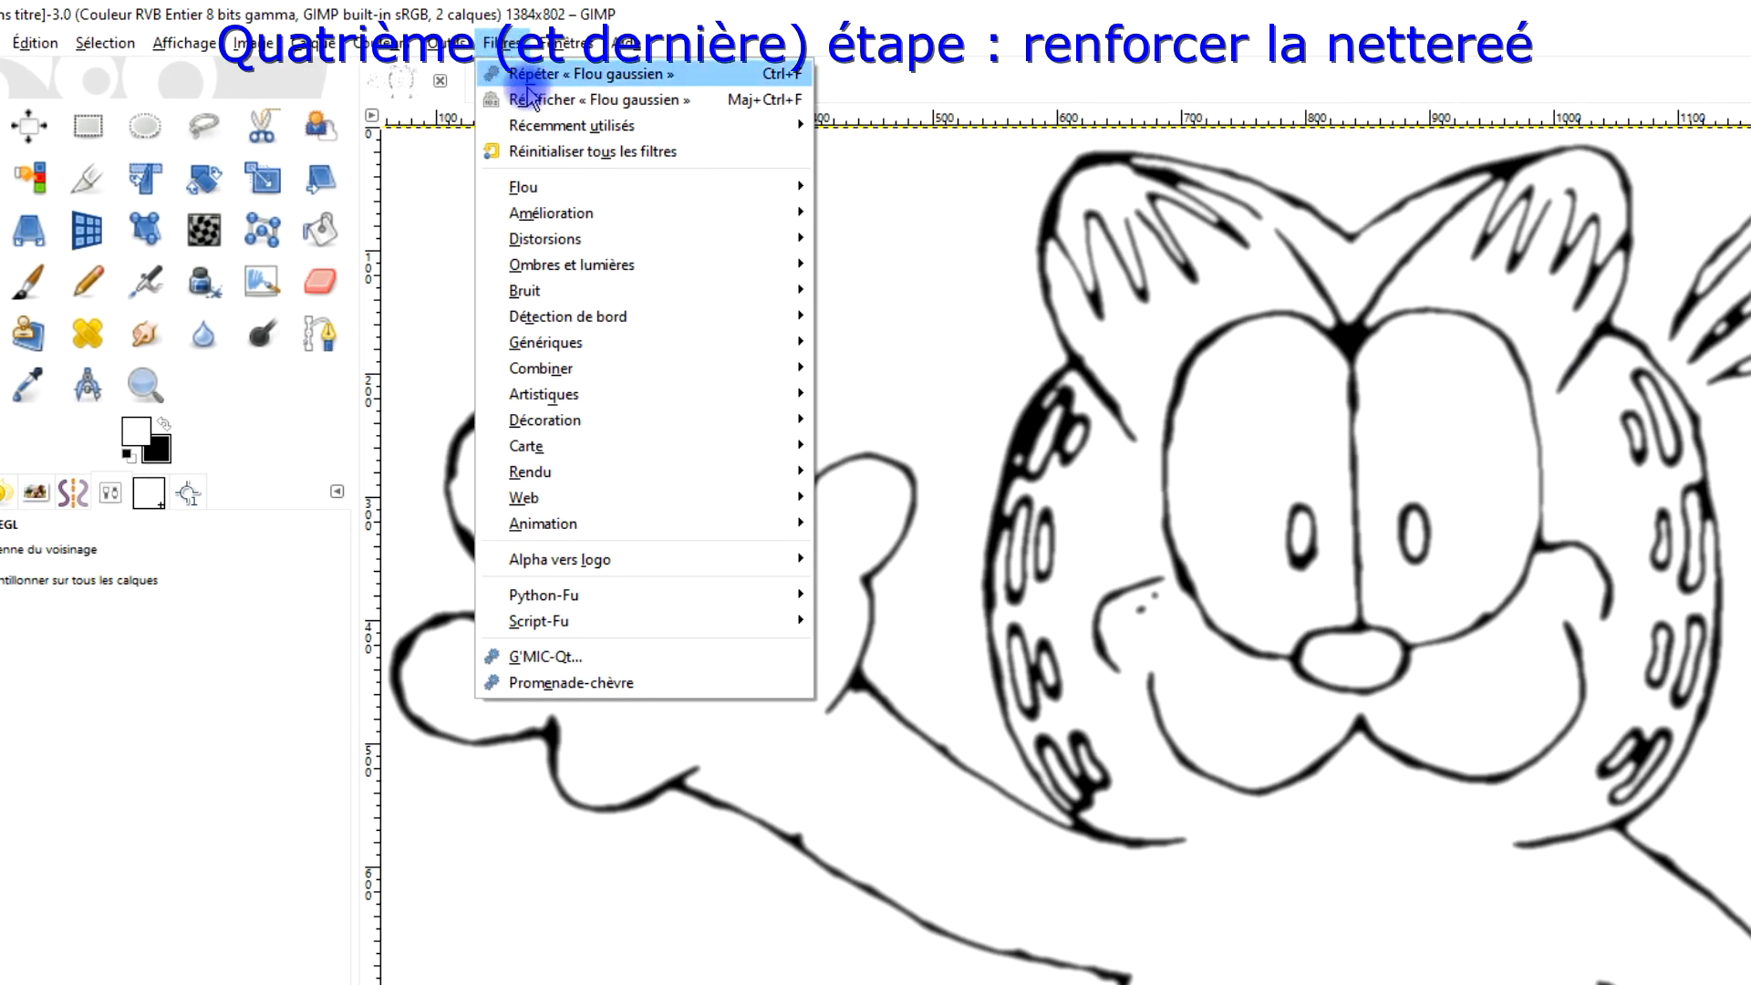
mouse_move(559, 206)
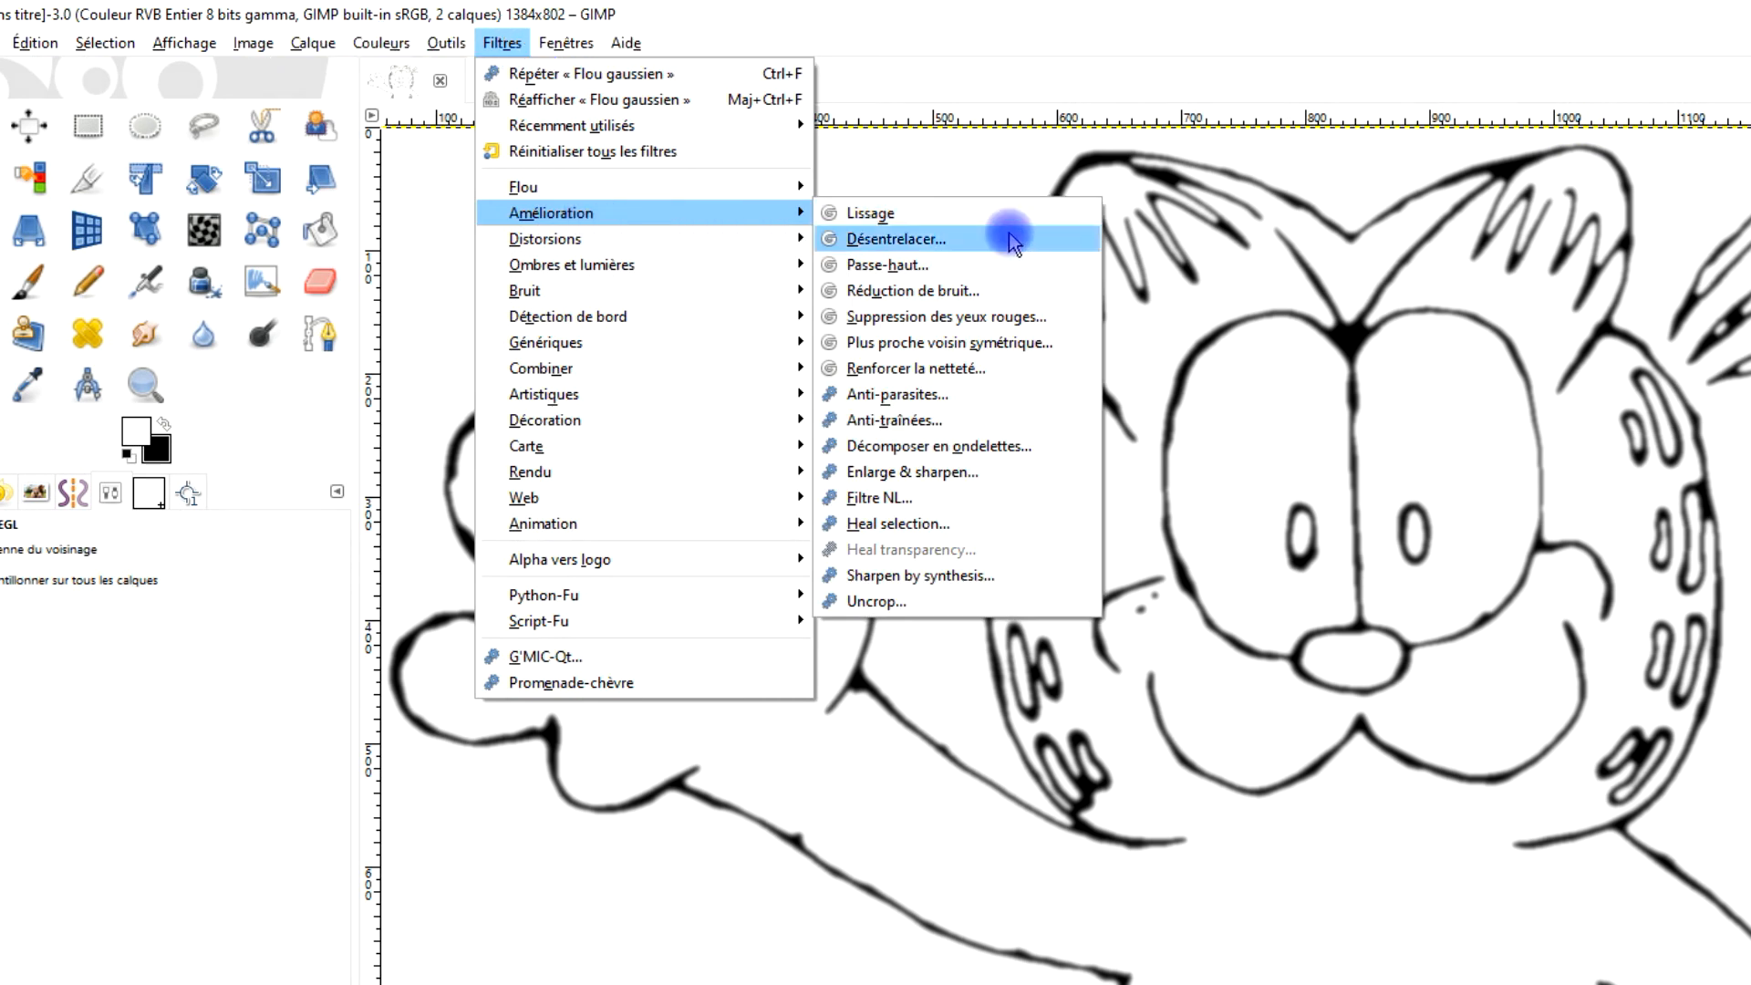
left_click(913, 368)
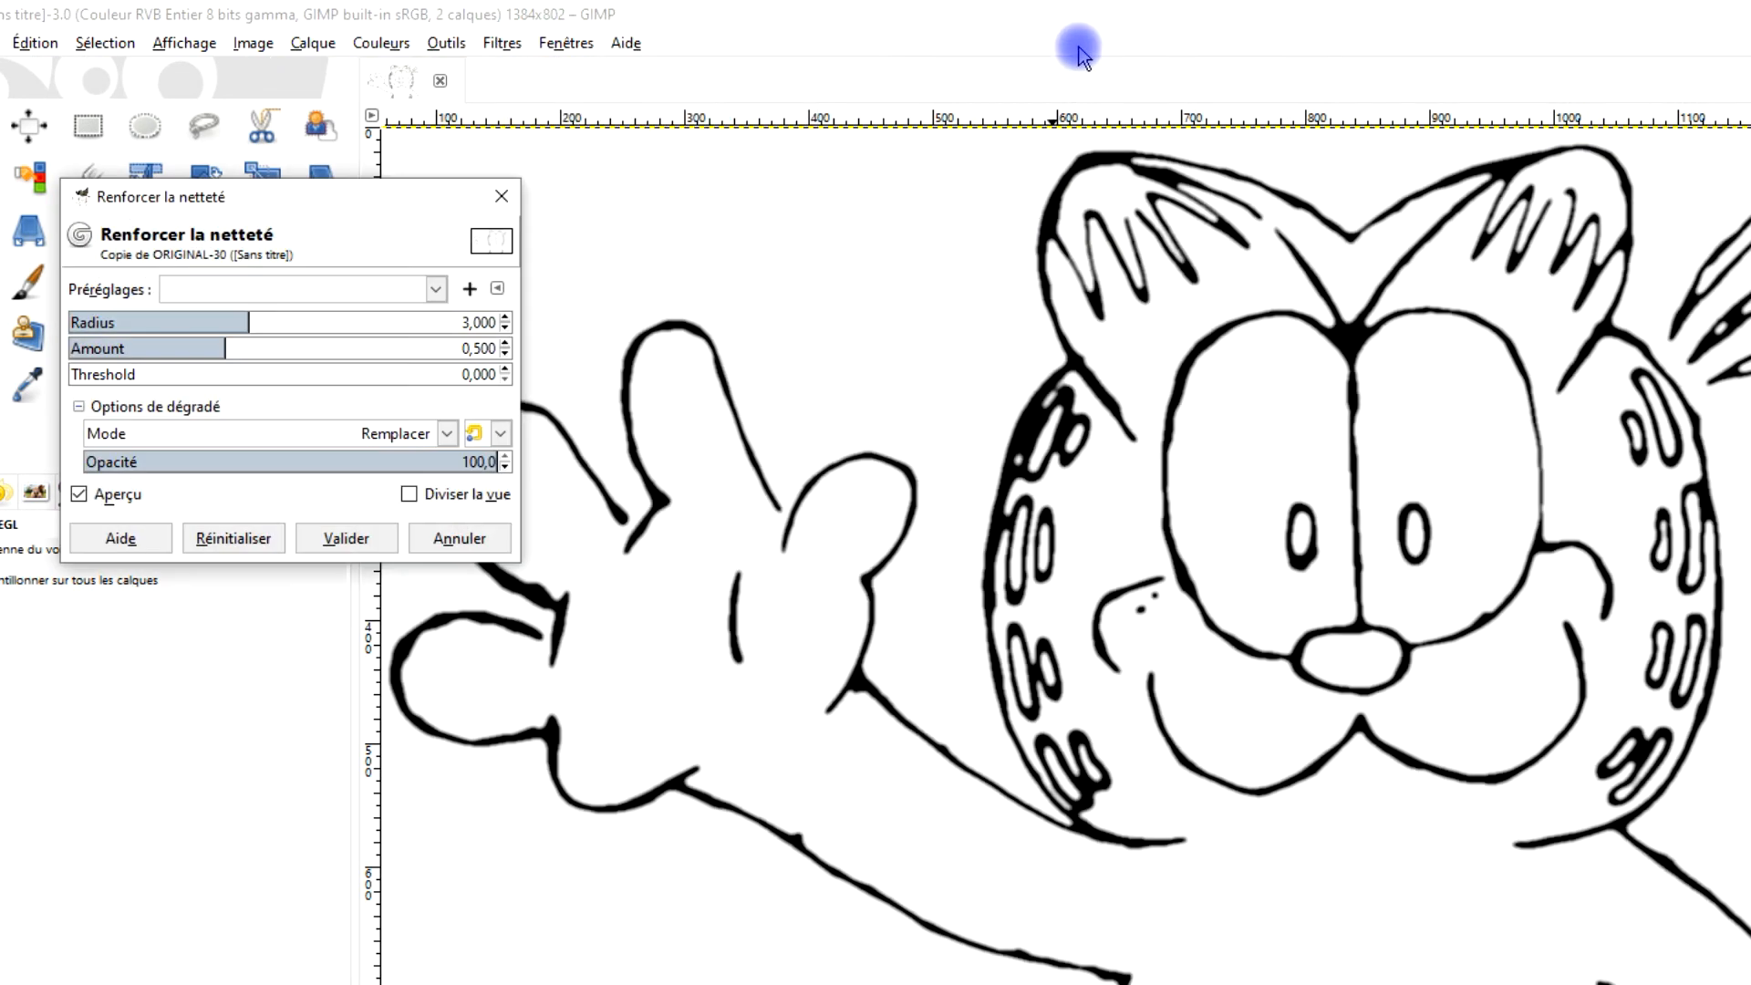
left_click_drag(249, 325, 414, 327)
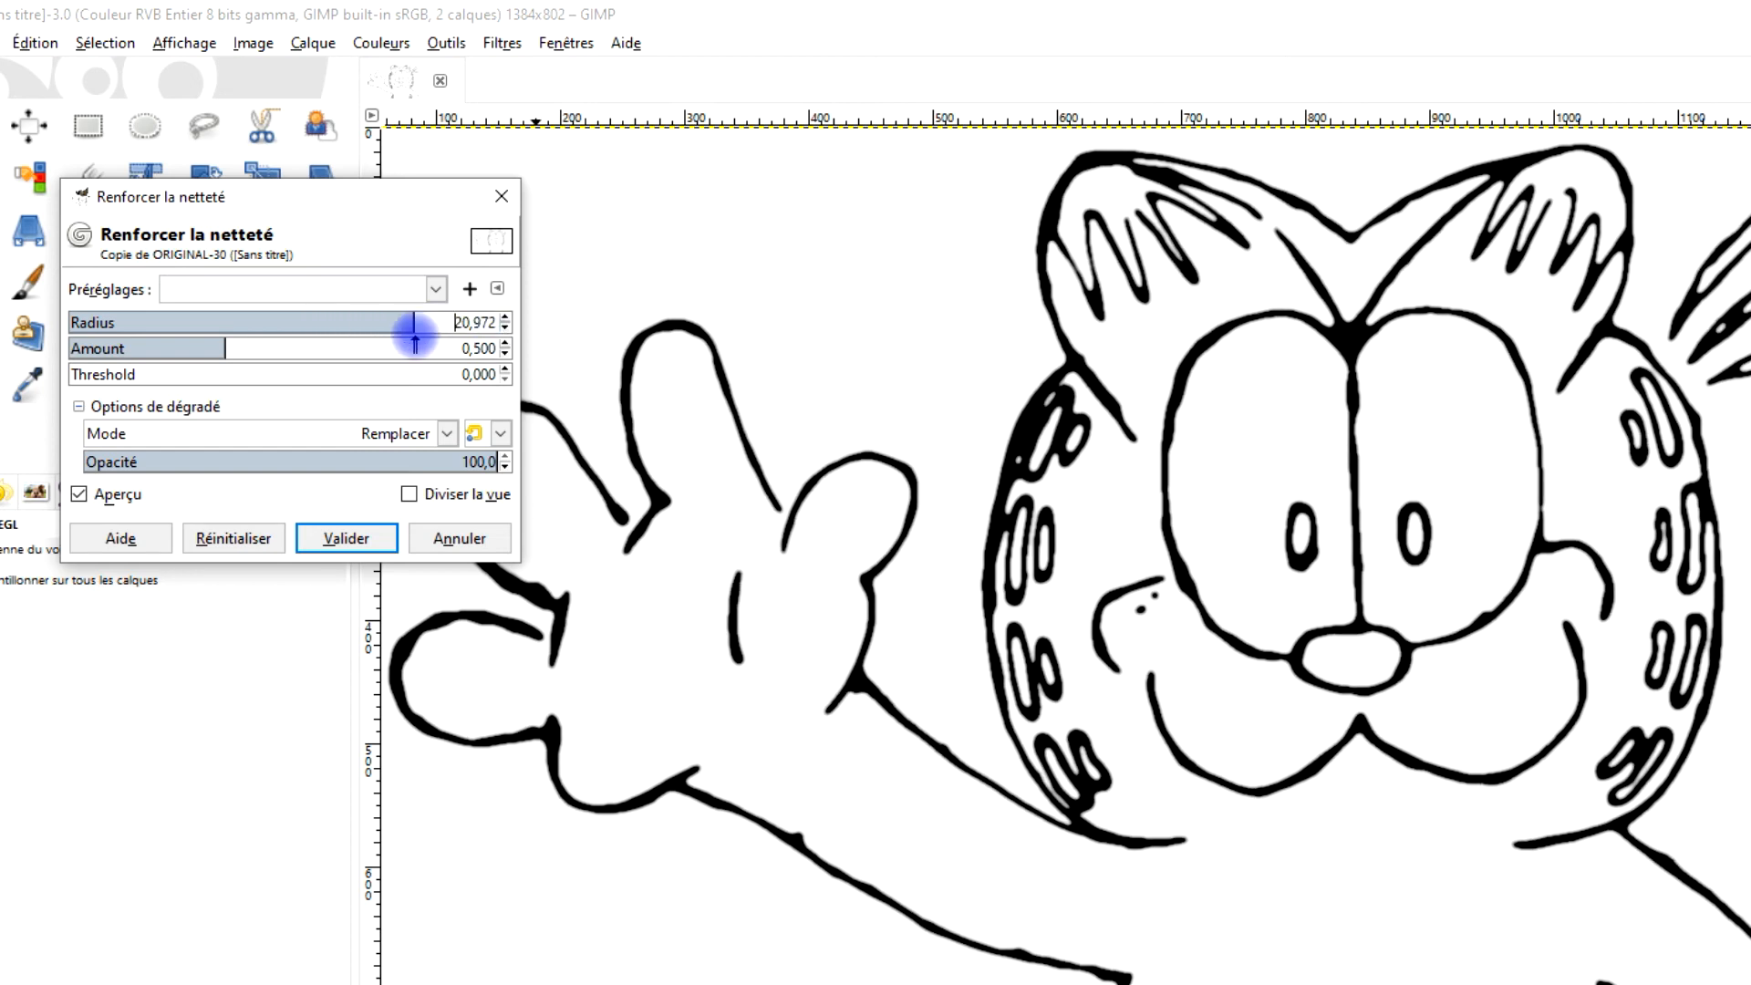
left_click_drag(227, 348, 370, 348)
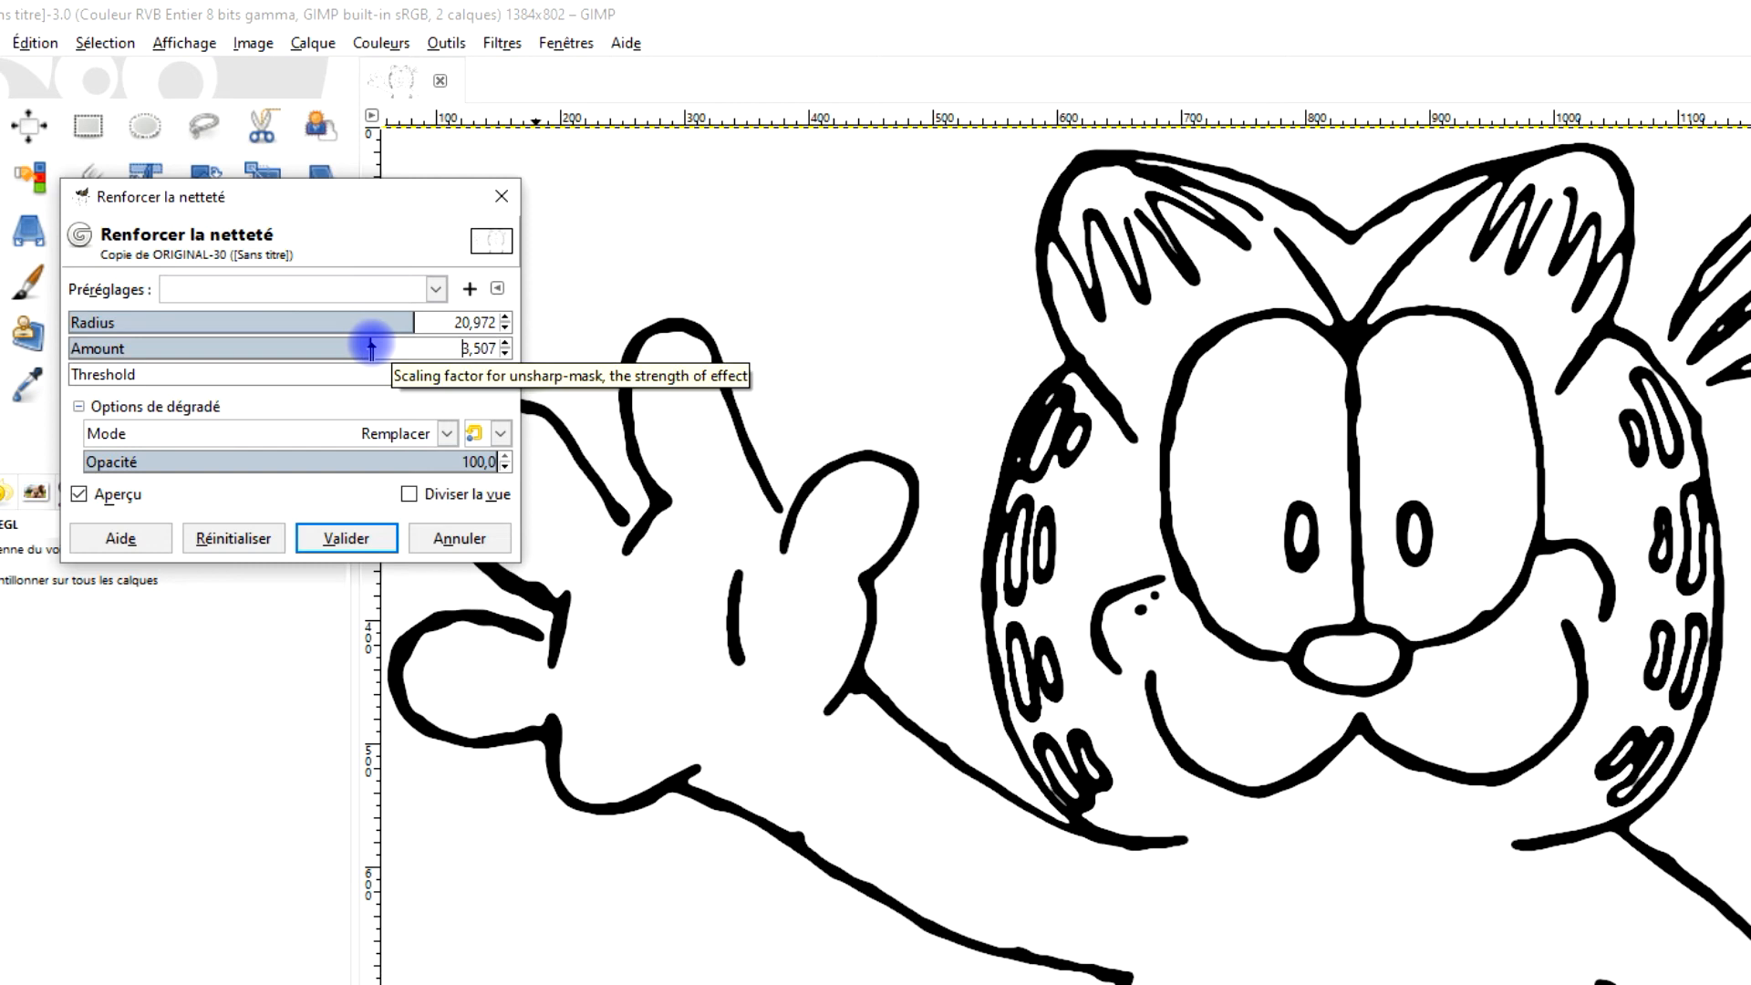
left_click_drag(372, 347, 457, 347)
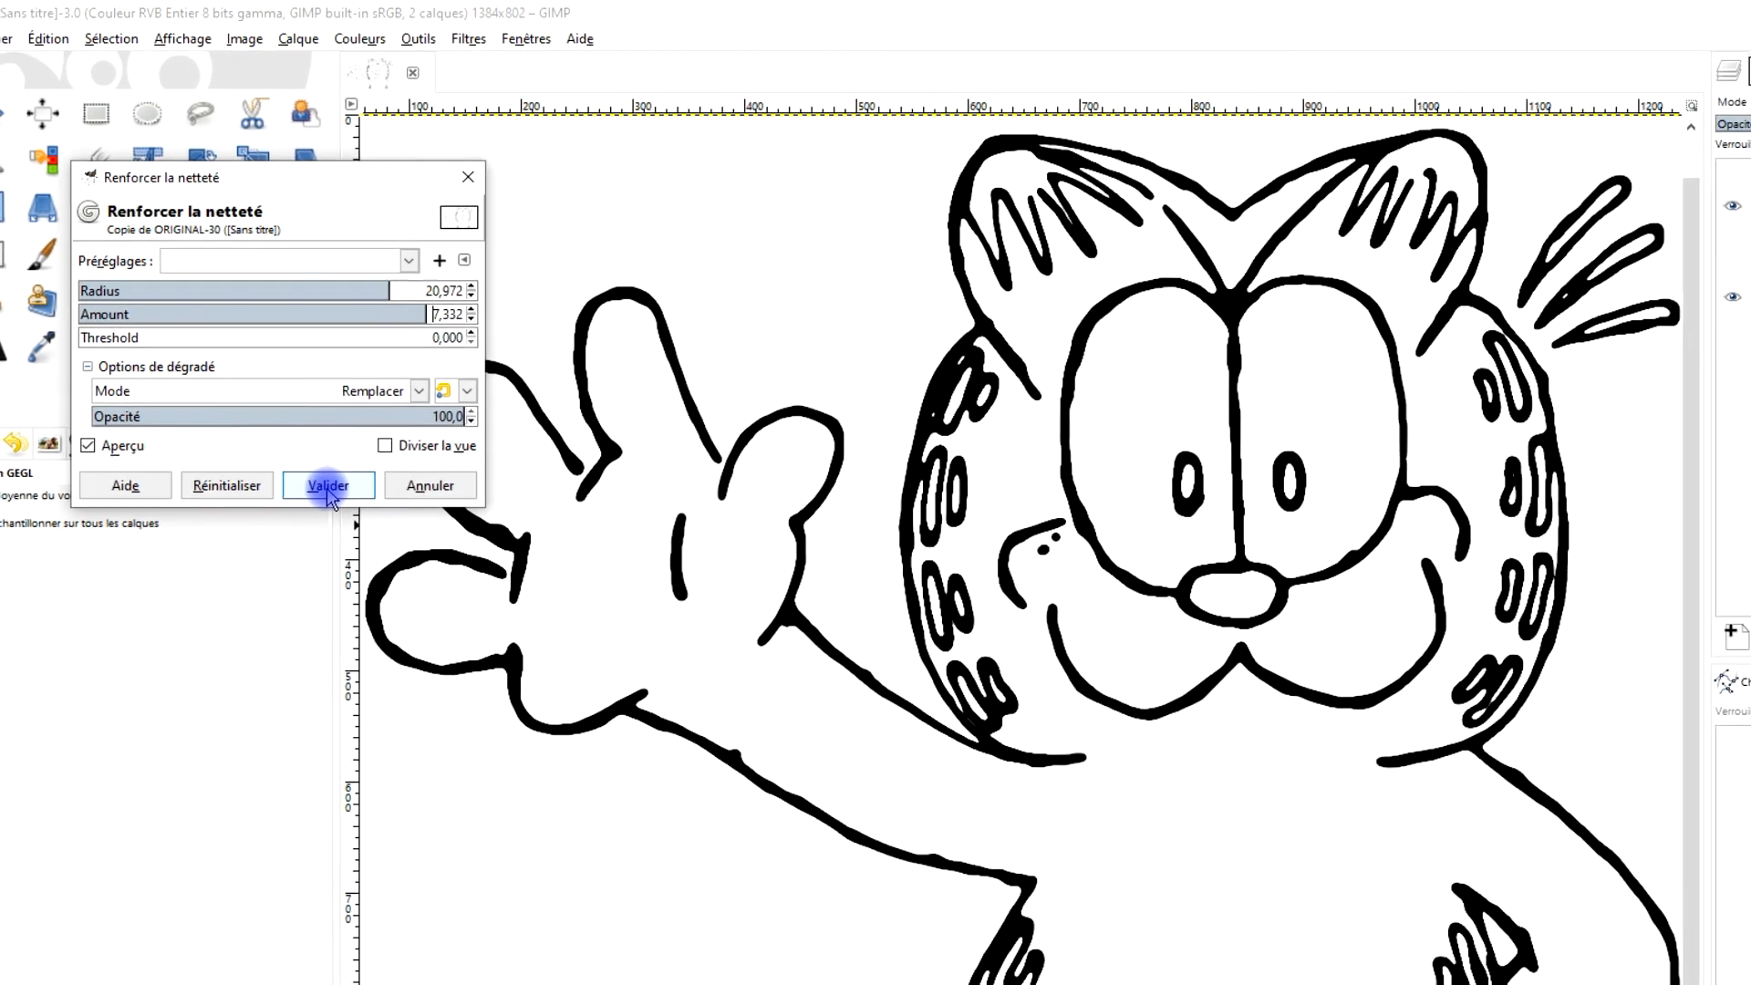
left_click(328, 486)
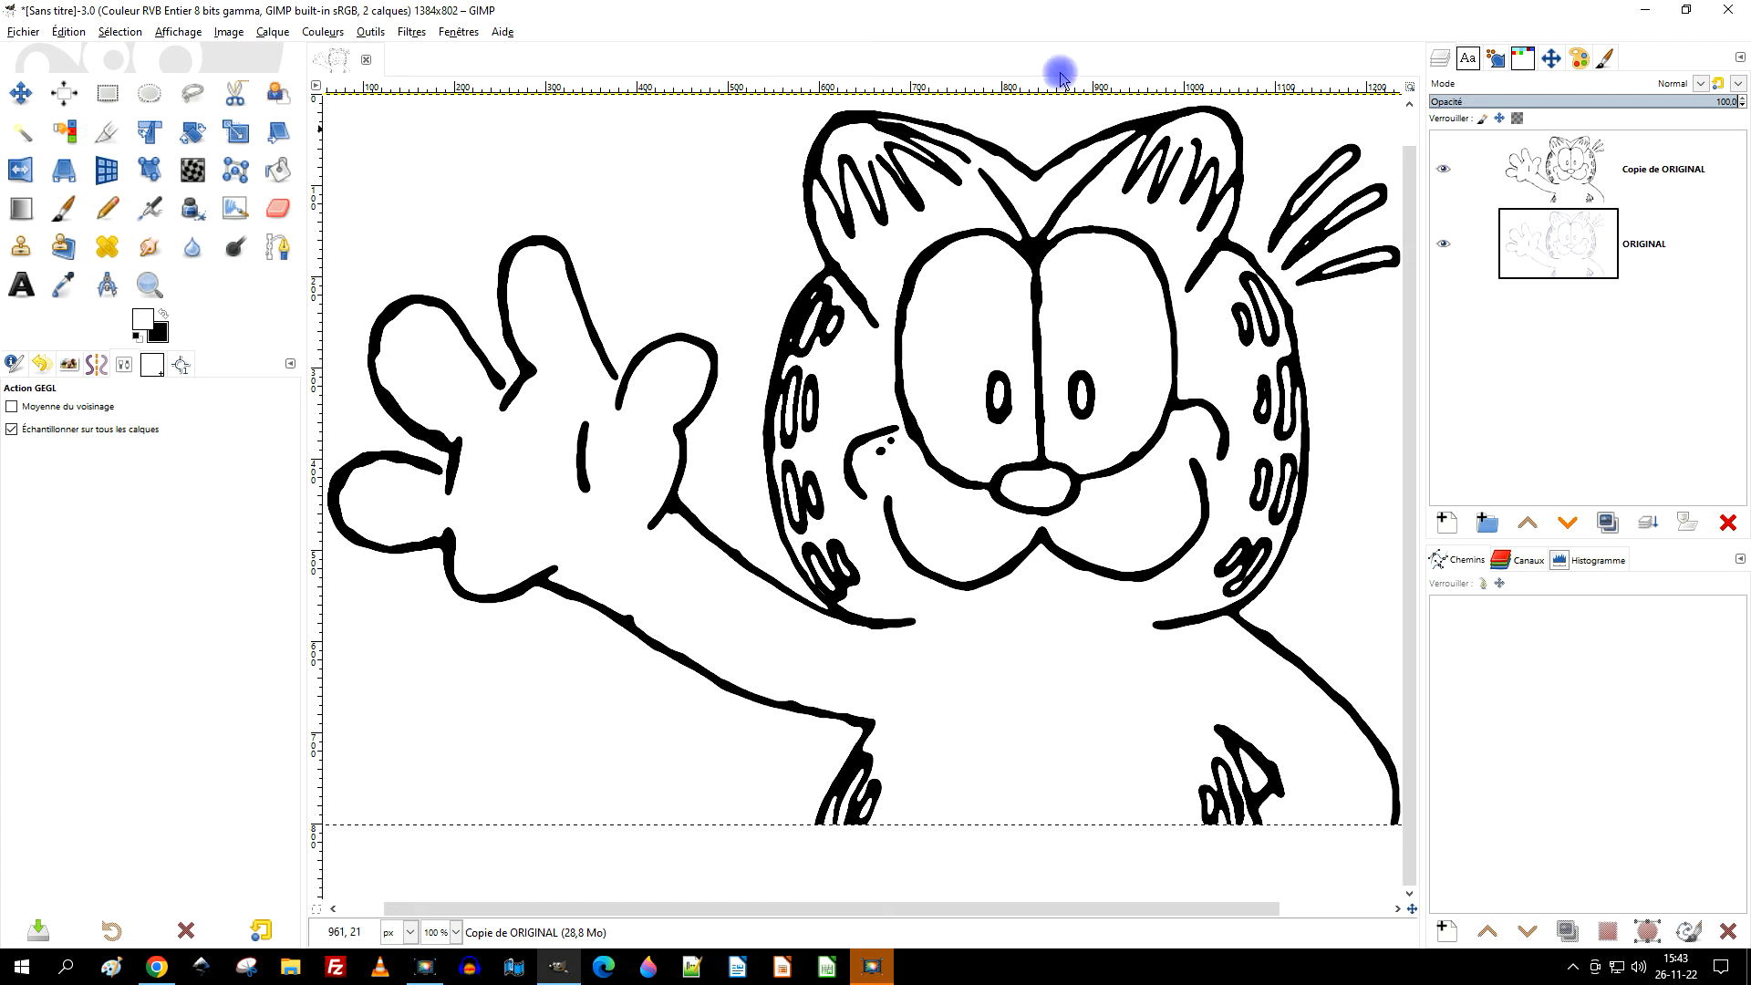
left_click(323, 32)
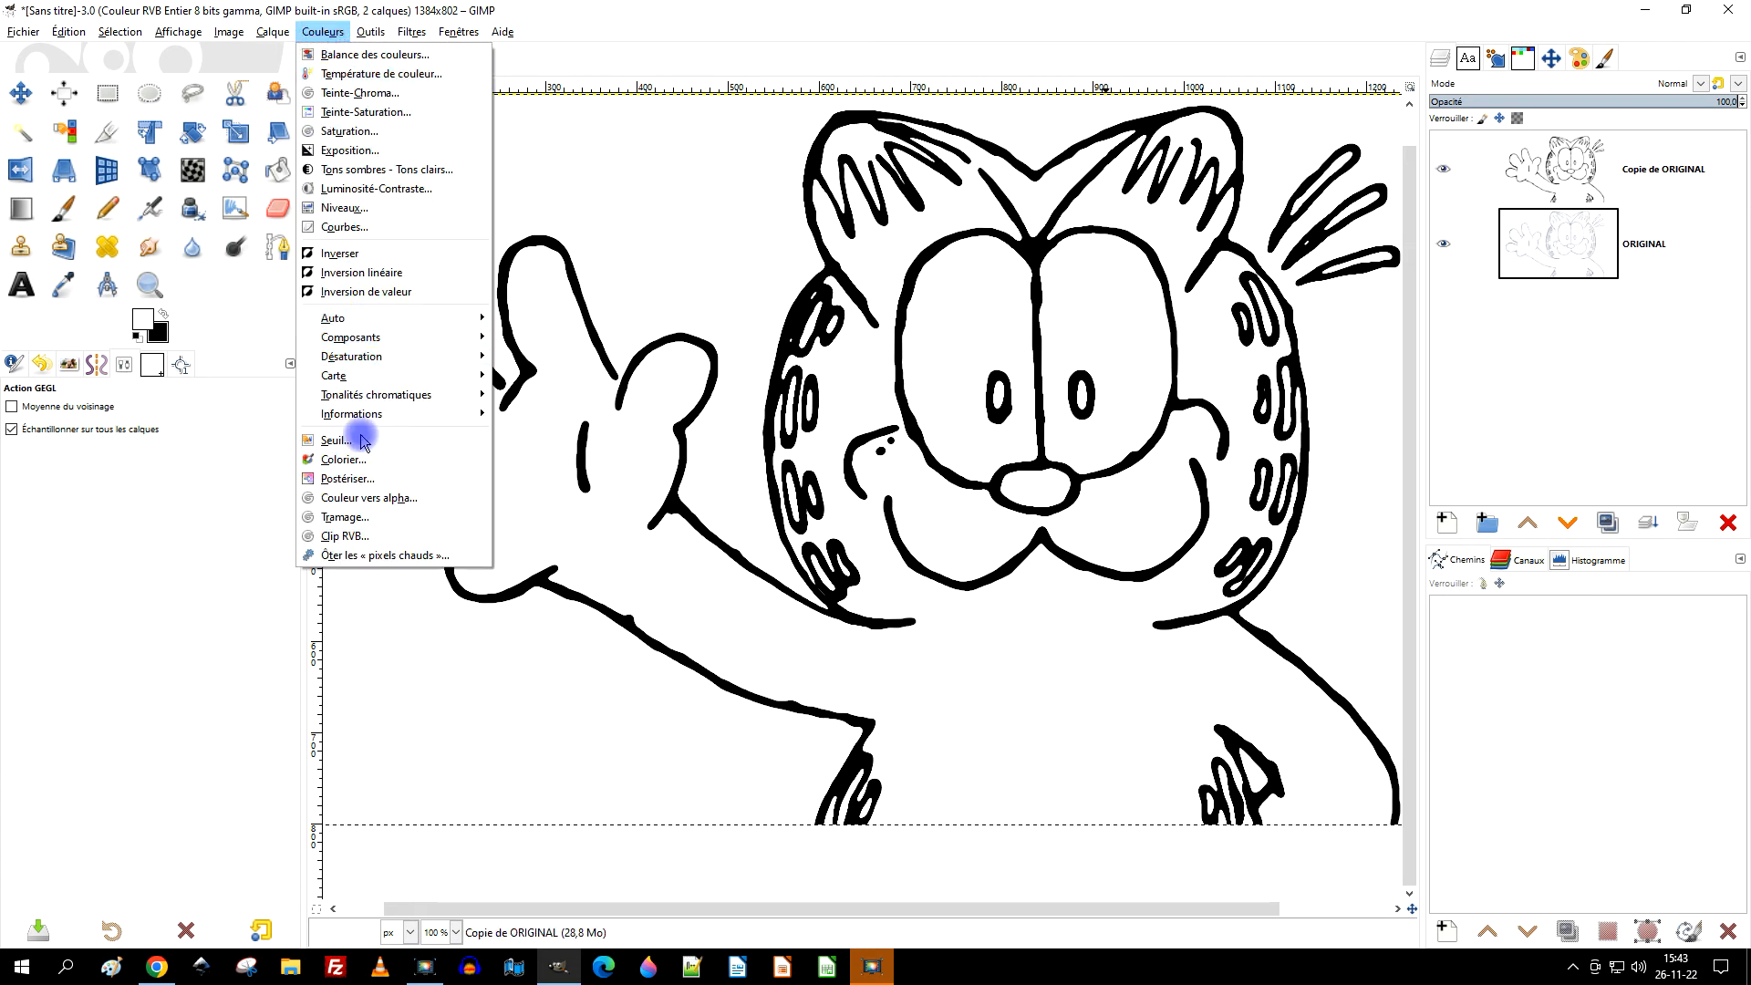
left_click(650, 20)
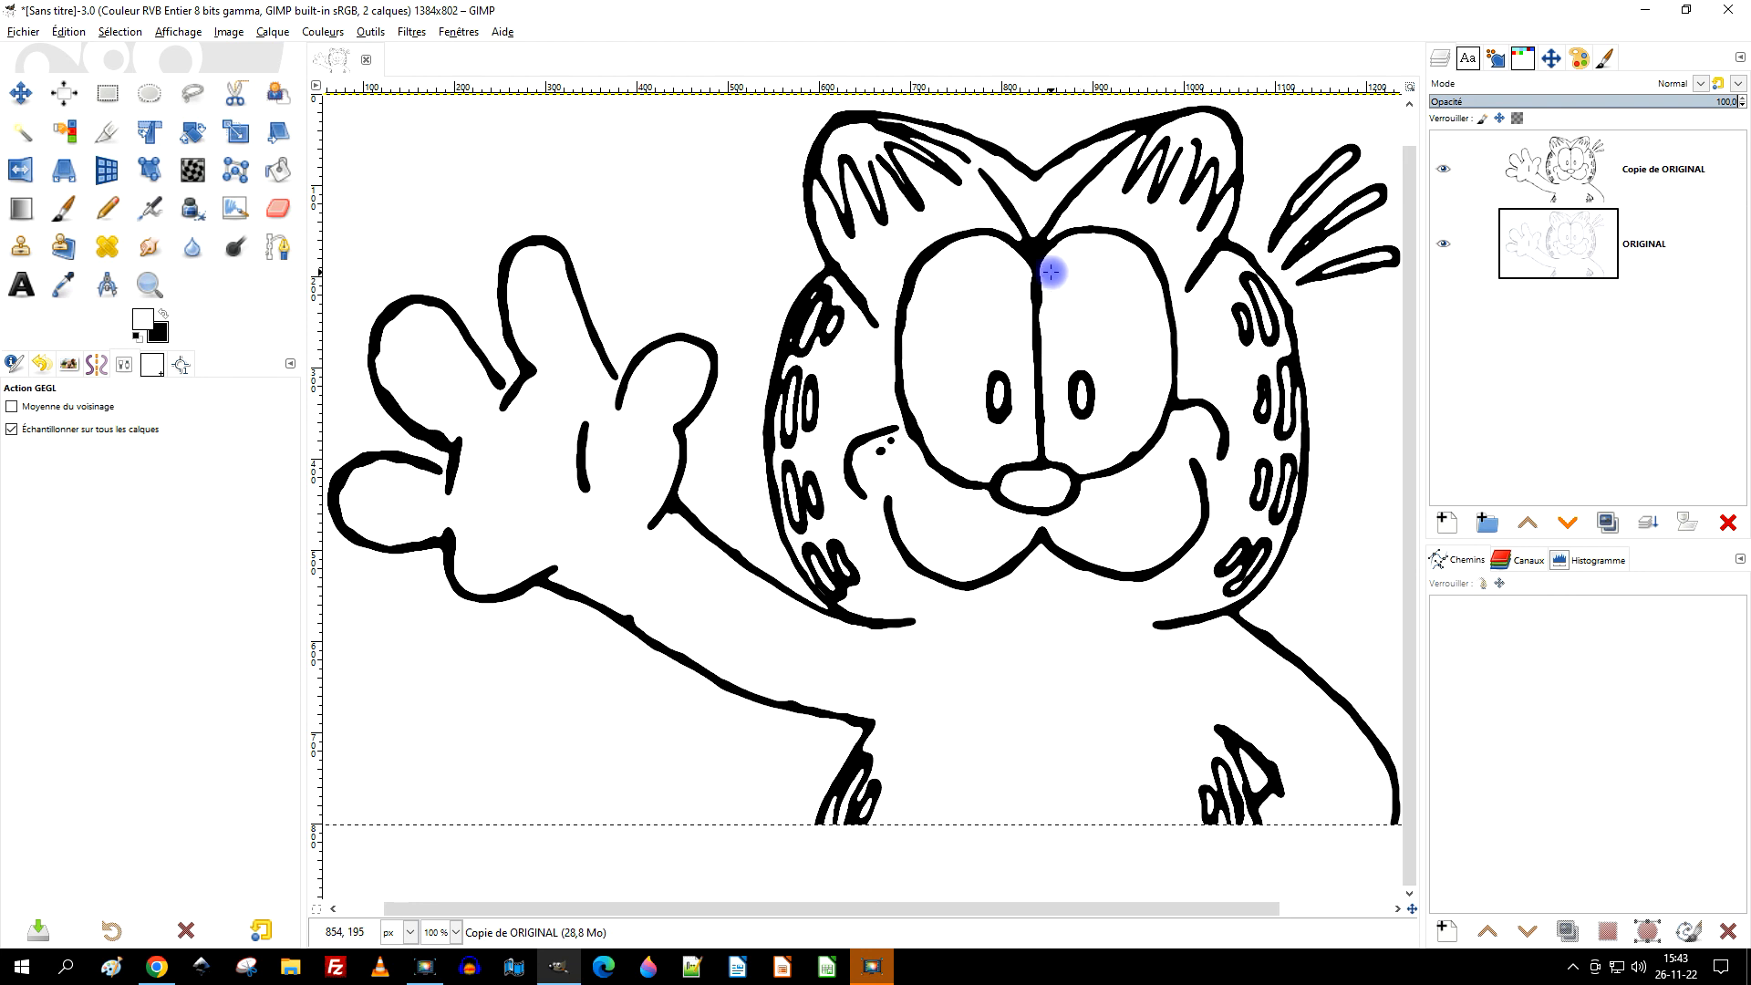
Step: Hide the processed copy layer and show it again to compare the line art with the original sketch
left_click(1449, 171)
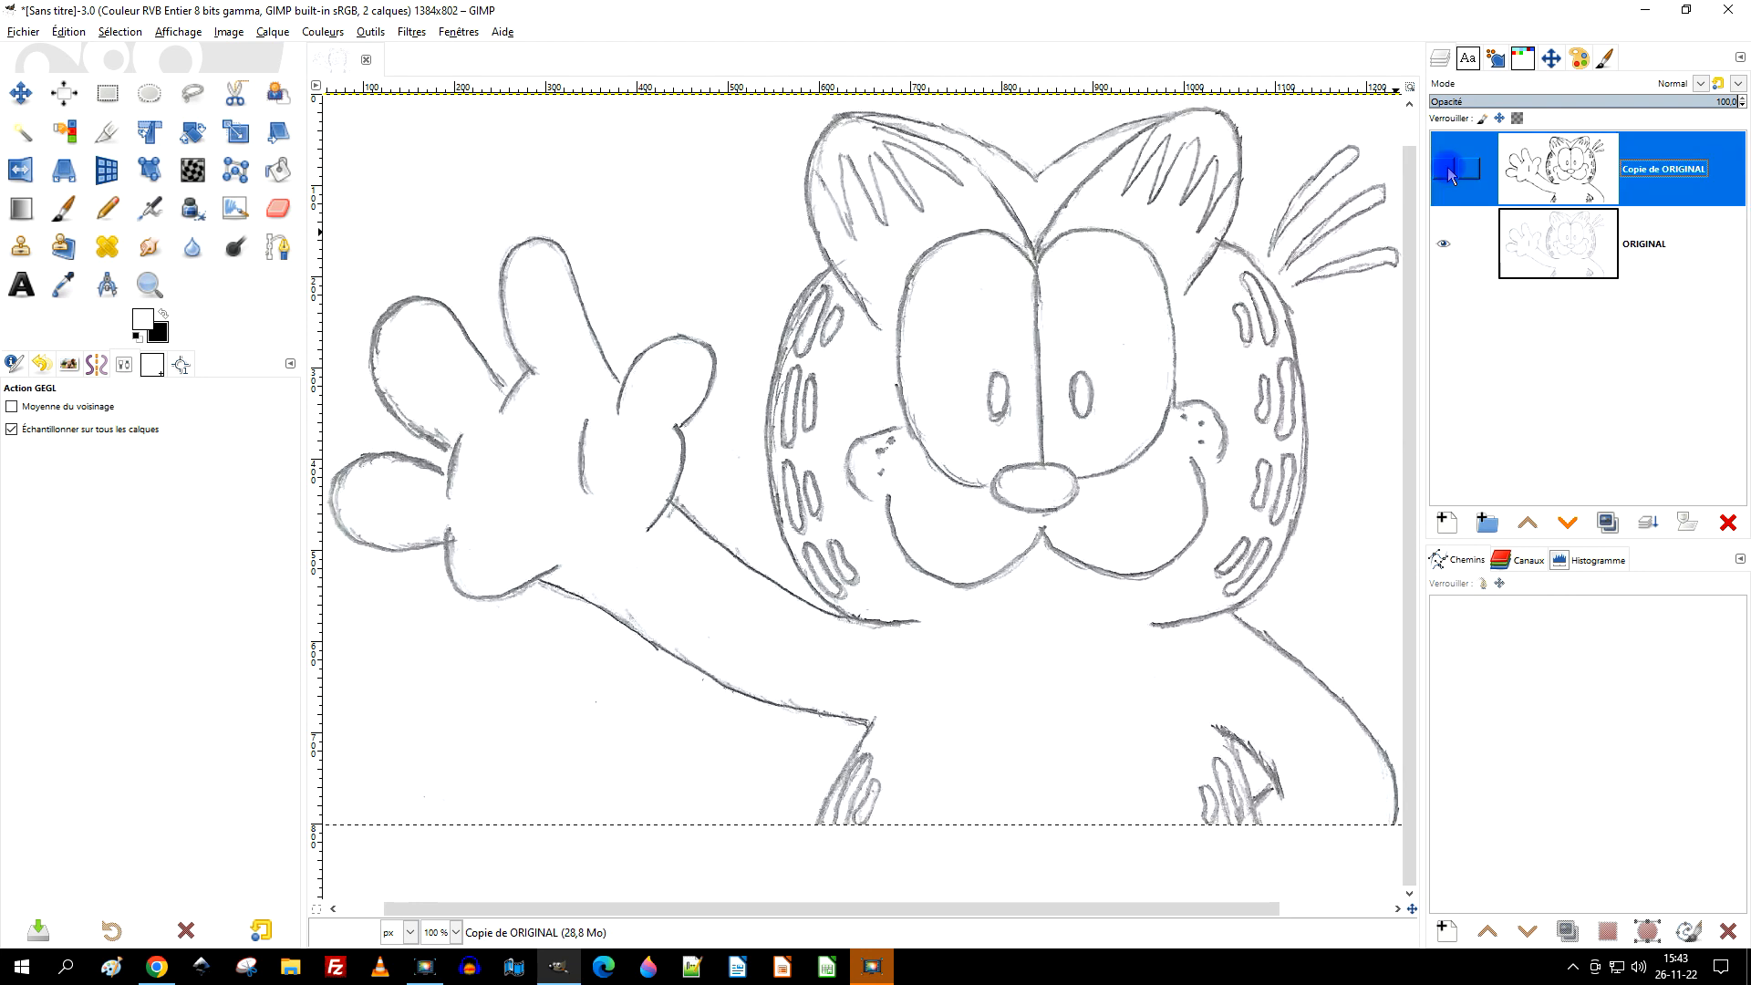
left_click(1450, 170)
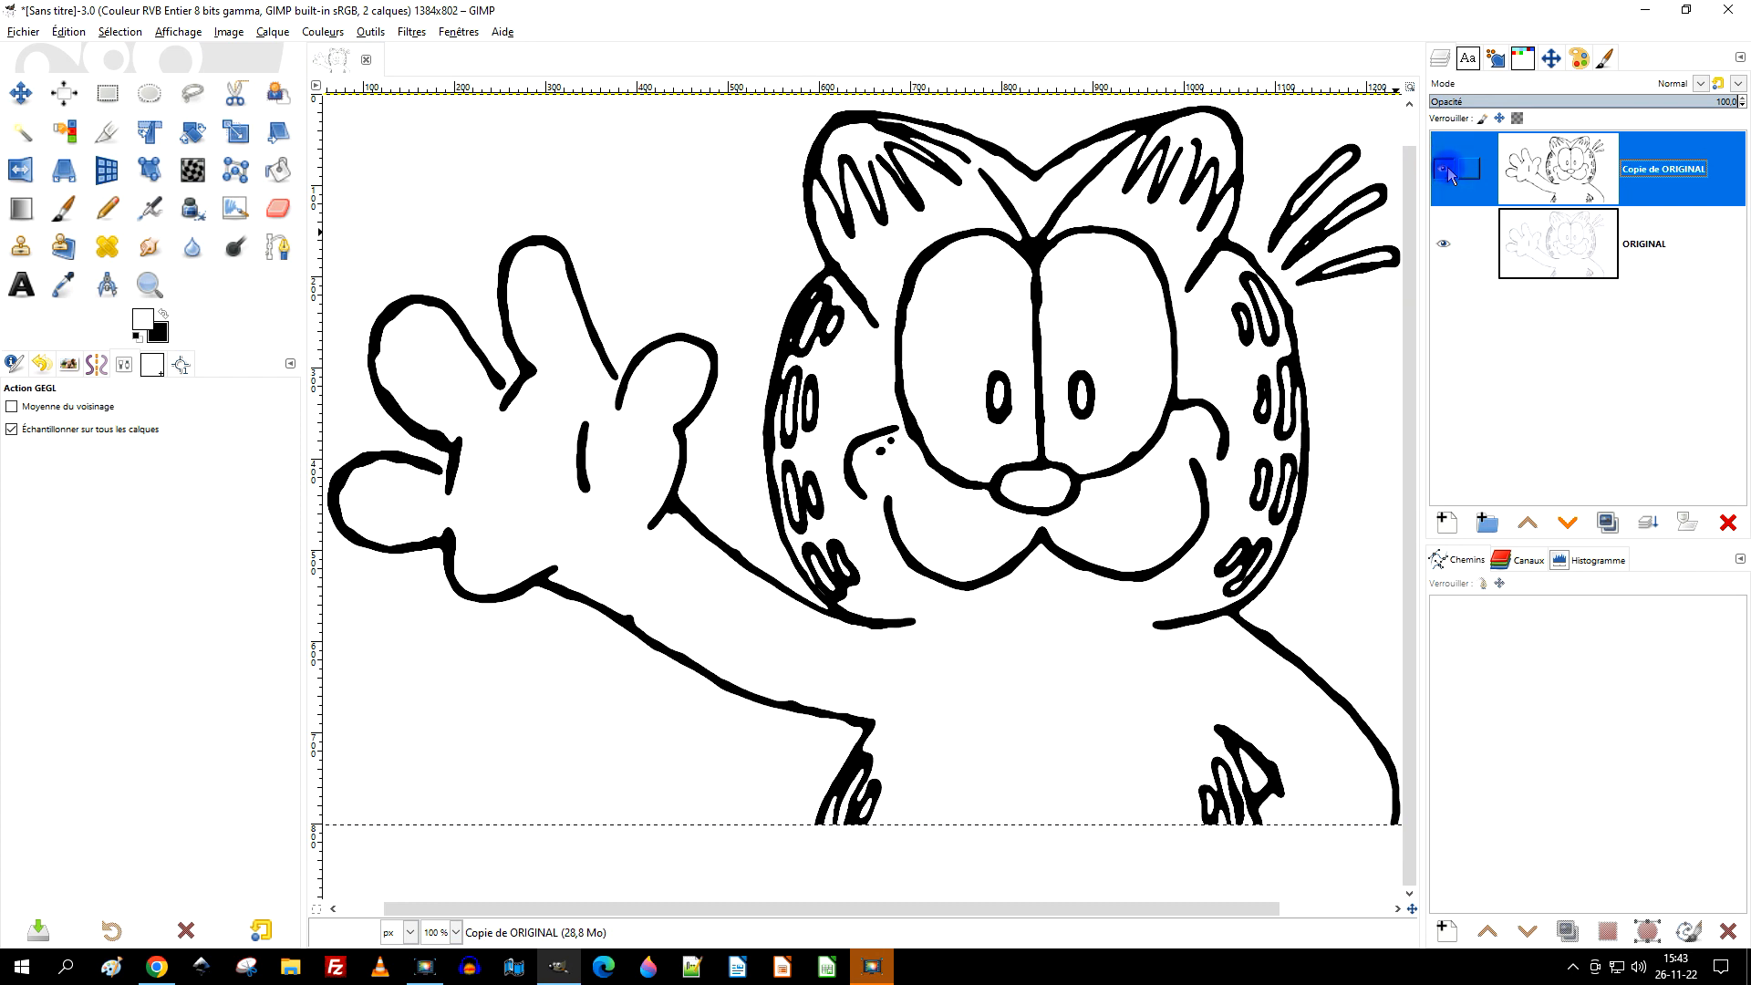